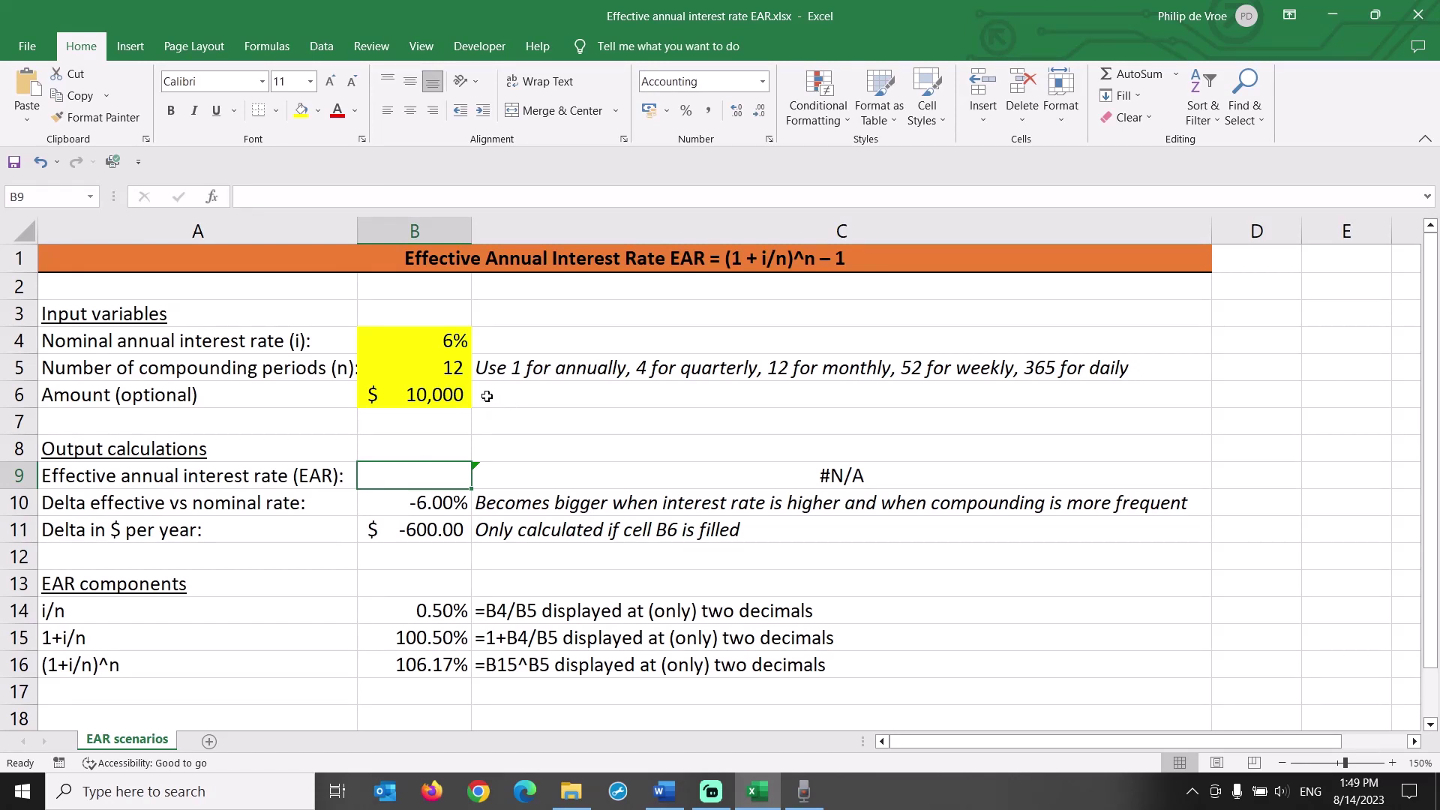
Review the EAR formula in the title row, followed by the input variables, output calculations and EAR components sections.
{"action": "left_click", "coordinate": [20, 259]}
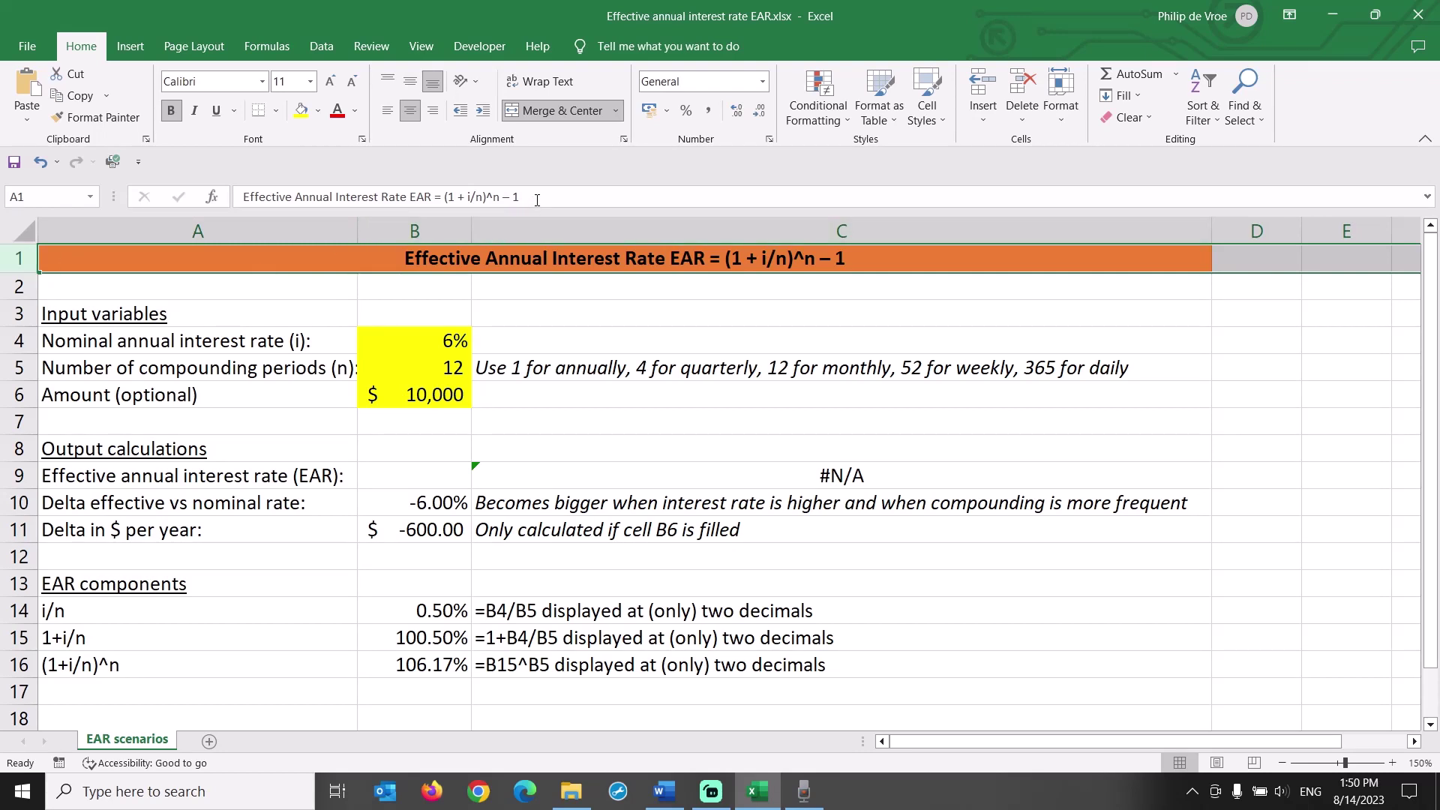
{"action": "left_click_drag", "start_coordinate": [523, 197], "coordinate": [199, 306]}
{"action": "left_click_drag", "start_coordinate": [19, 313], "coordinate": [20, 398]}
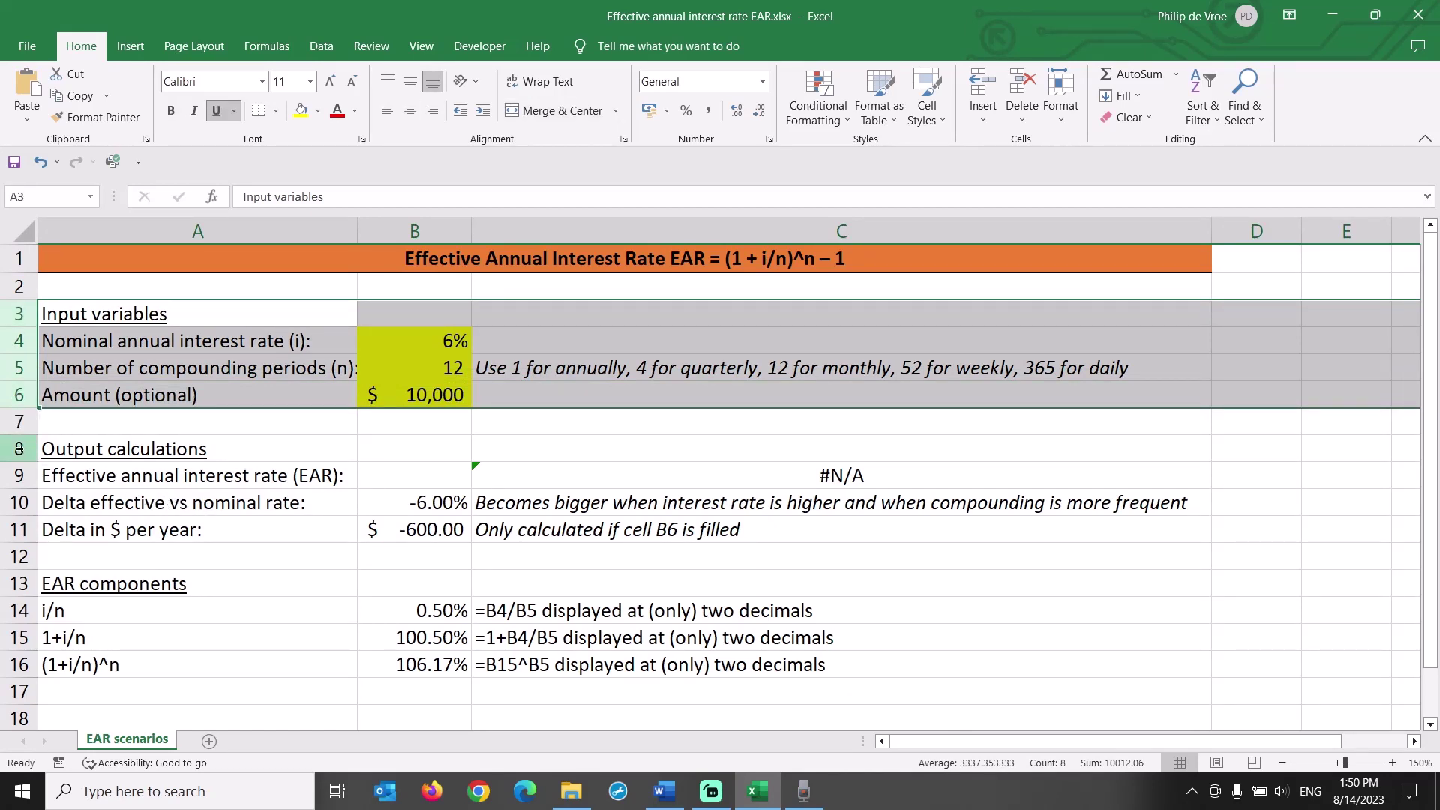
{"action": "left_click_drag", "start_coordinate": [19, 449], "coordinate": [16, 535]}
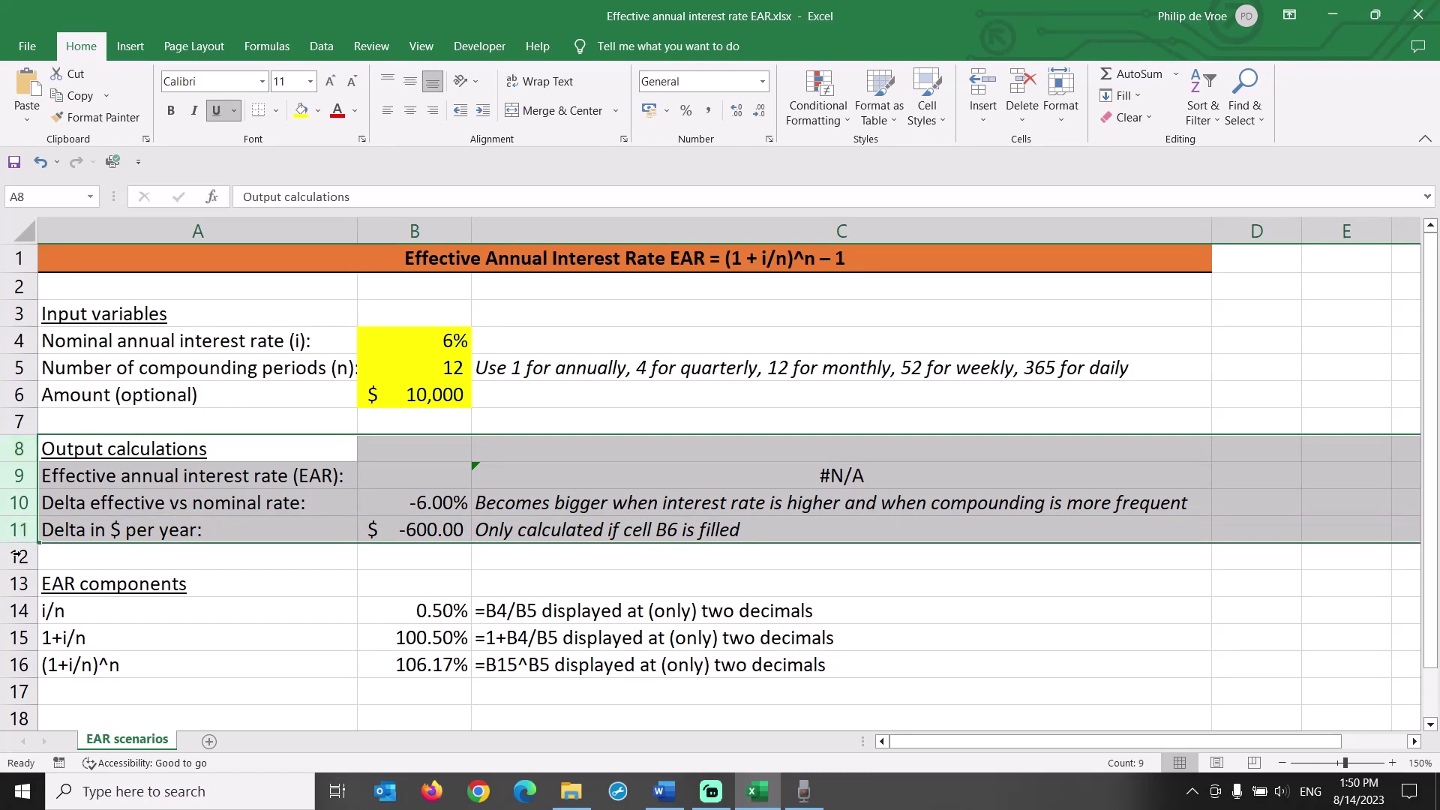
{"action": "left_click_drag", "start_coordinate": [20, 592], "coordinate": [19, 670]}
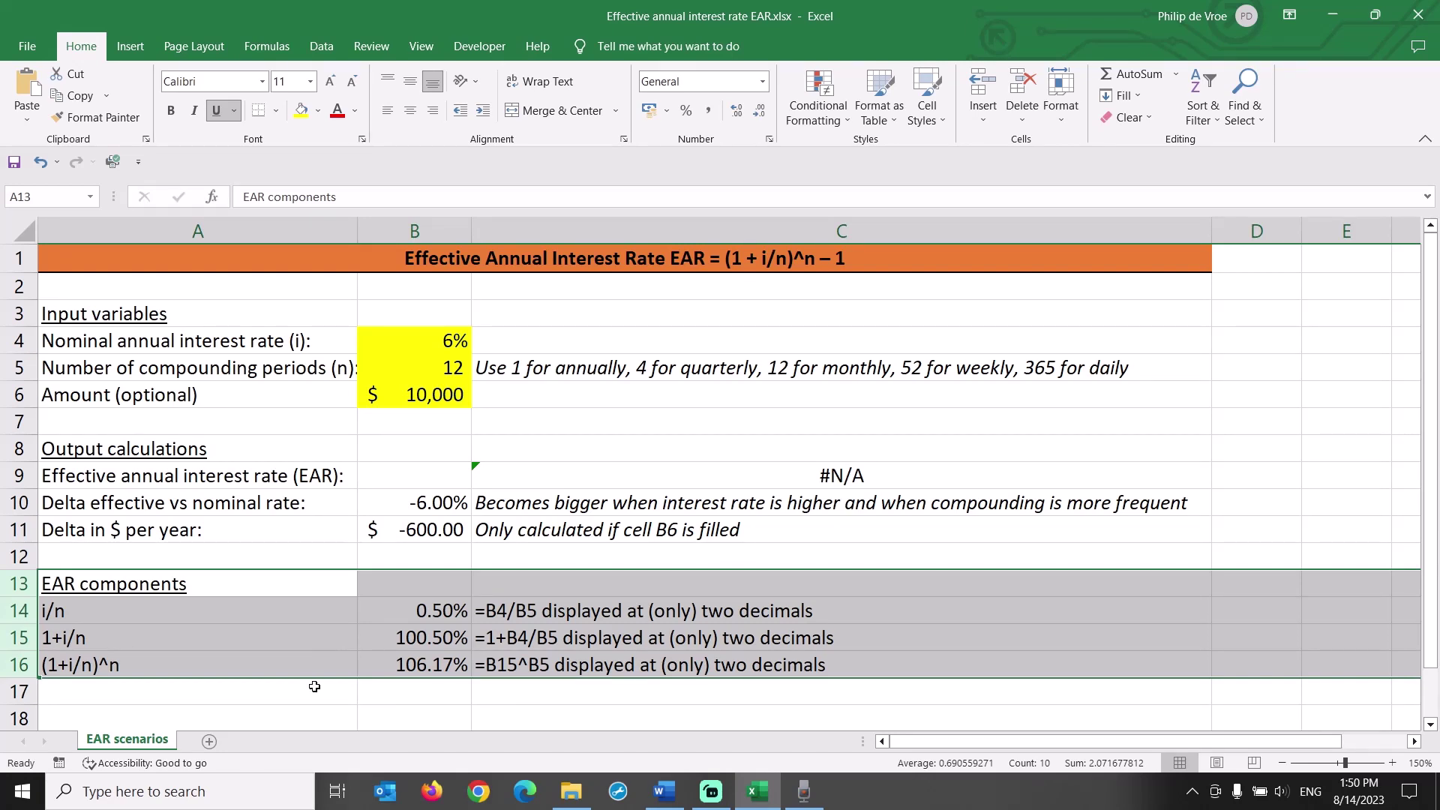
Search for the POWER function and insert it in cell B9 for the effective annual interest rate.
{"action": "left_click", "coordinate": [428, 476]}
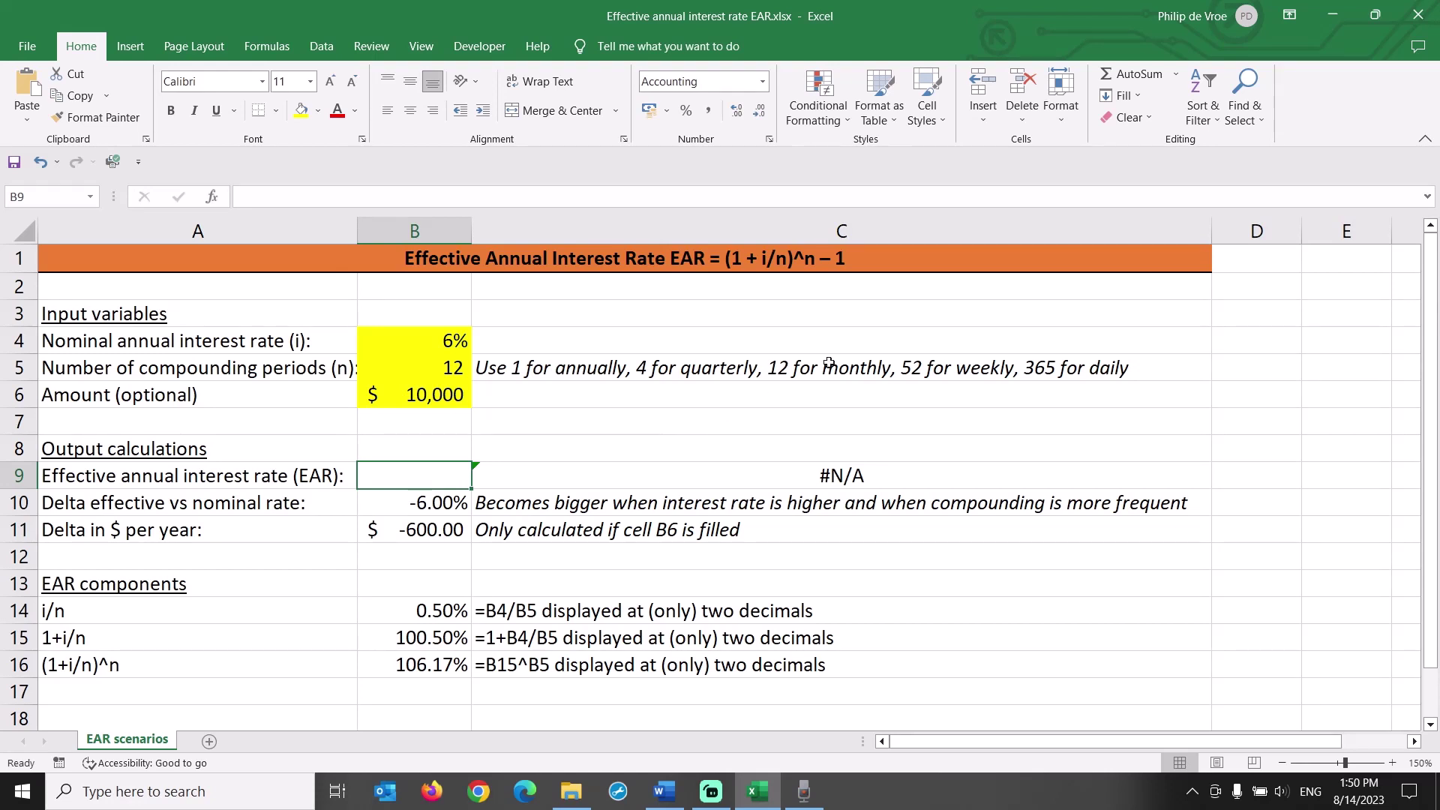
{"action": "left_click", "coordinate": [1175, 75]}
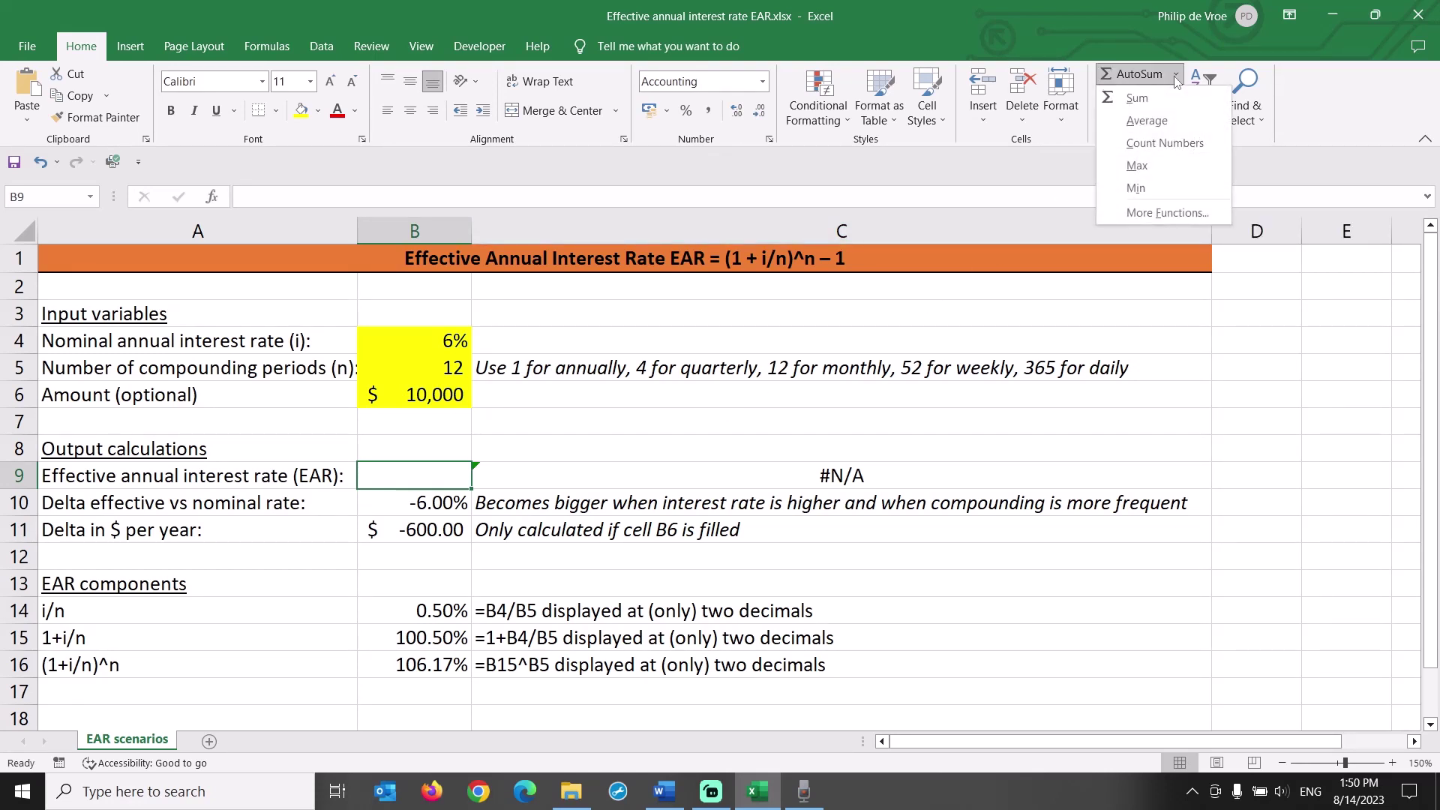
{"action": "left_click", "coordinate": [1172, 213]}
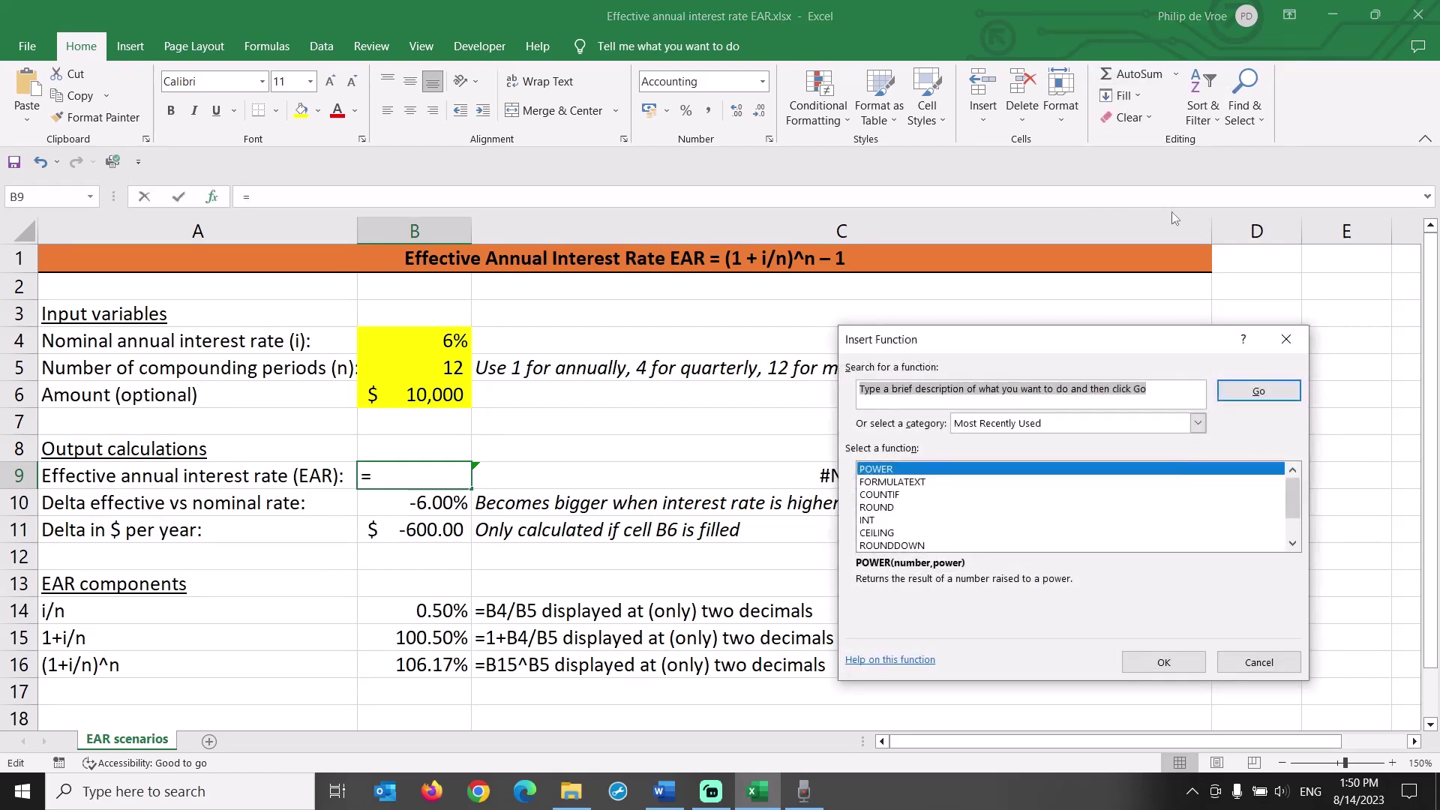
{"action": "type", "text": "power"}
{"action": "key", "text": "Return"}
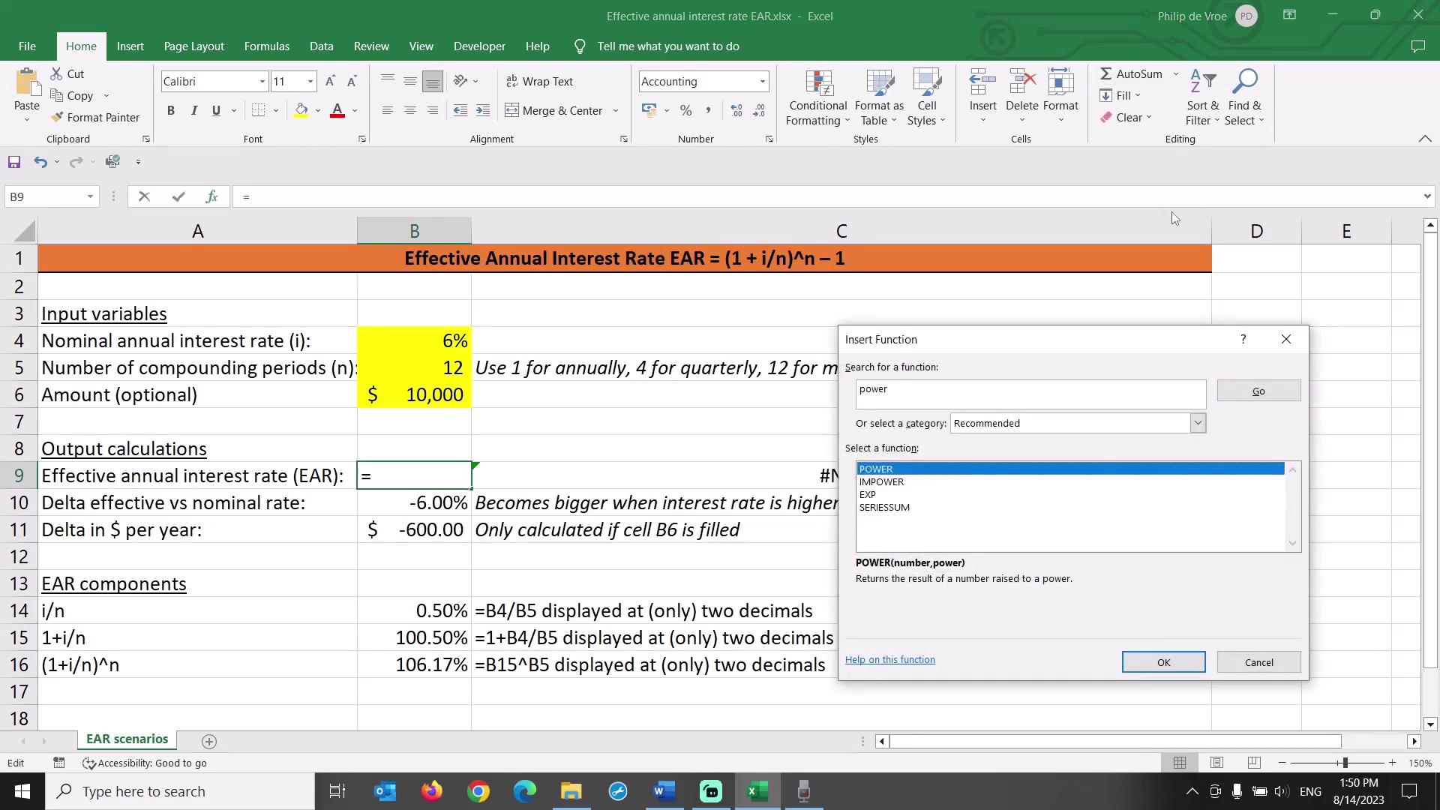
{"action": "left_click", "coordinate": [1185, 669]}
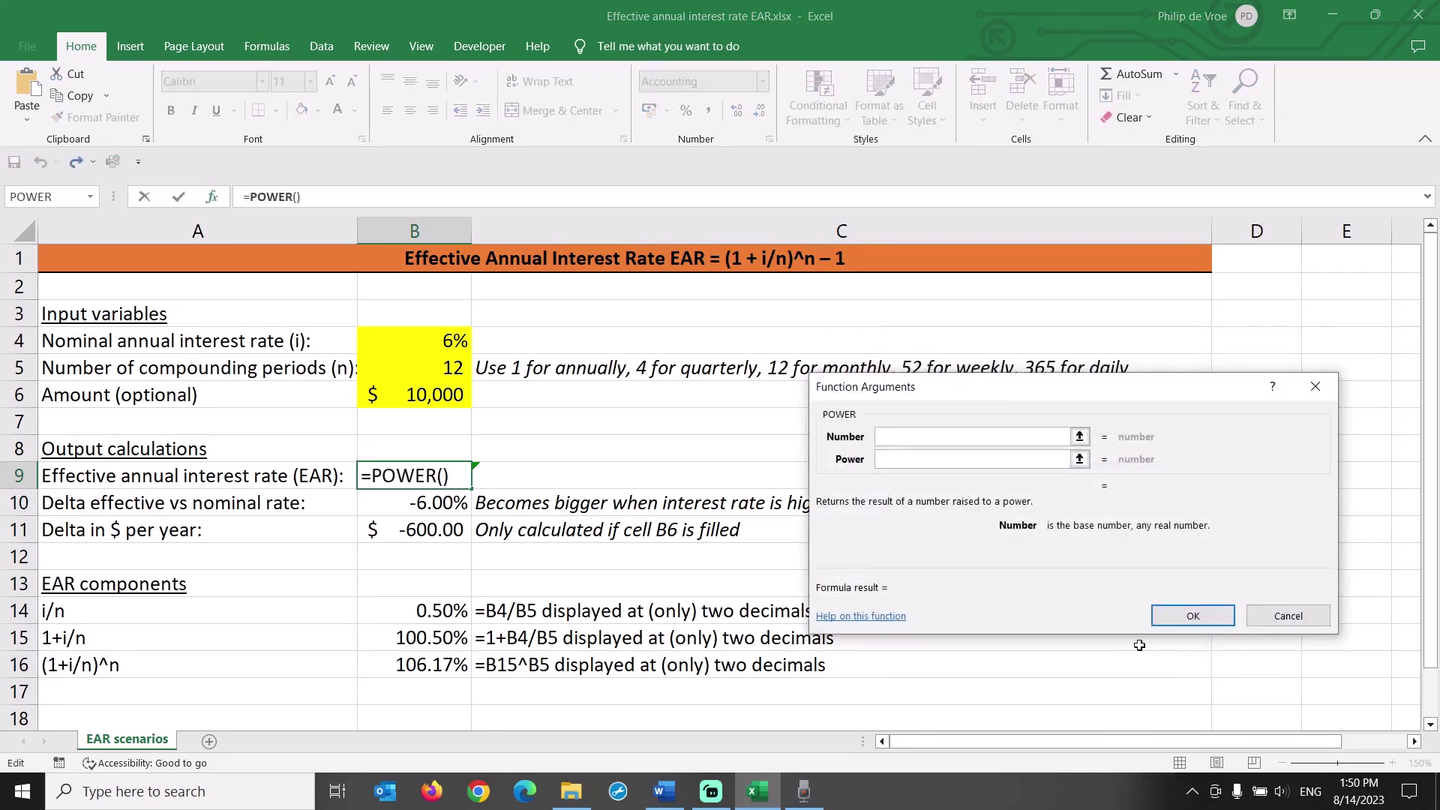
Set the POWER arguments to Number 1+B4/B5 and Power B5, and accept the function.
{"action": "type", "text": "1+"}
{"action": "left_click", "coordinate": [438, 347]}
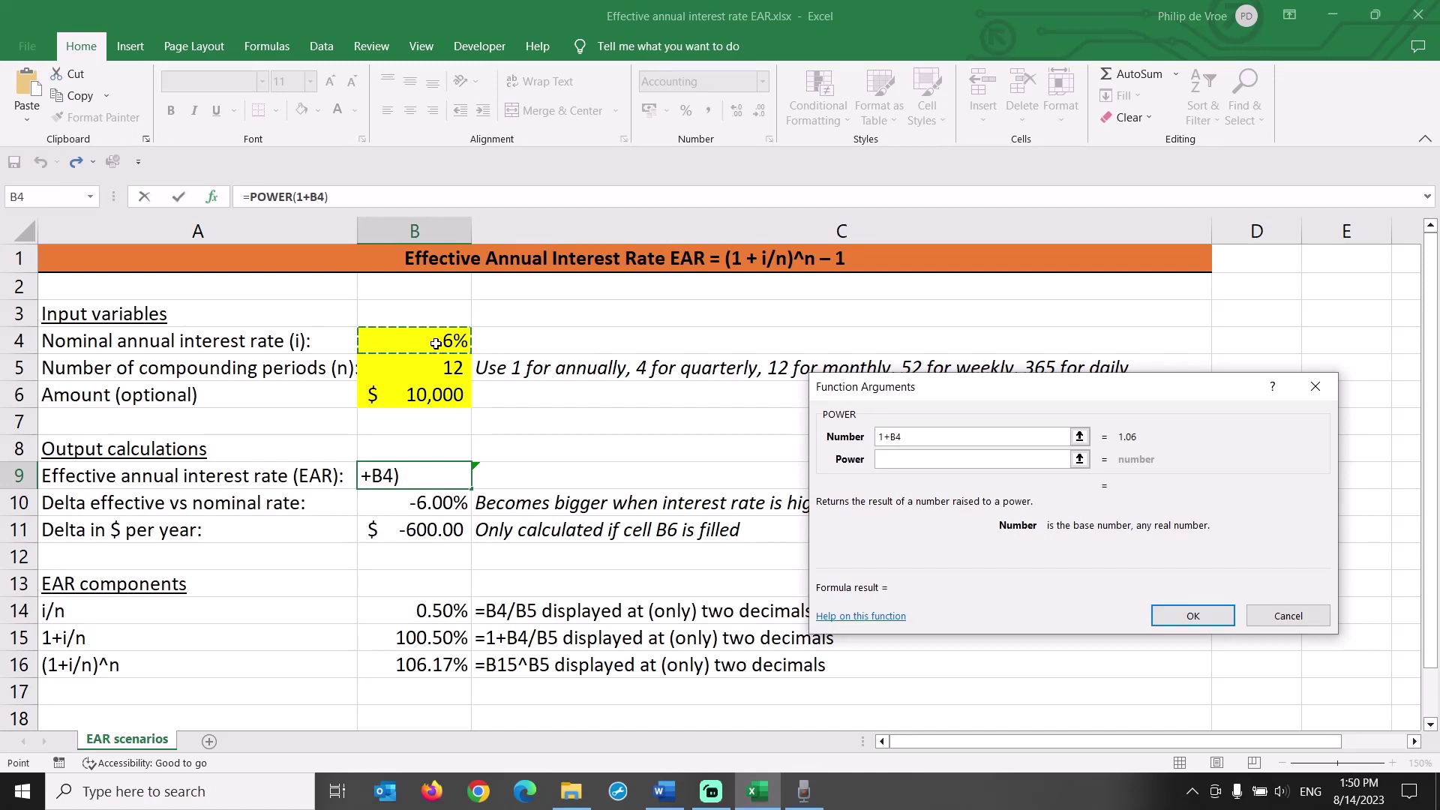
{"action": "type", "text": "/"}
{"action": "left_click", "coordinate": [432, 364]}
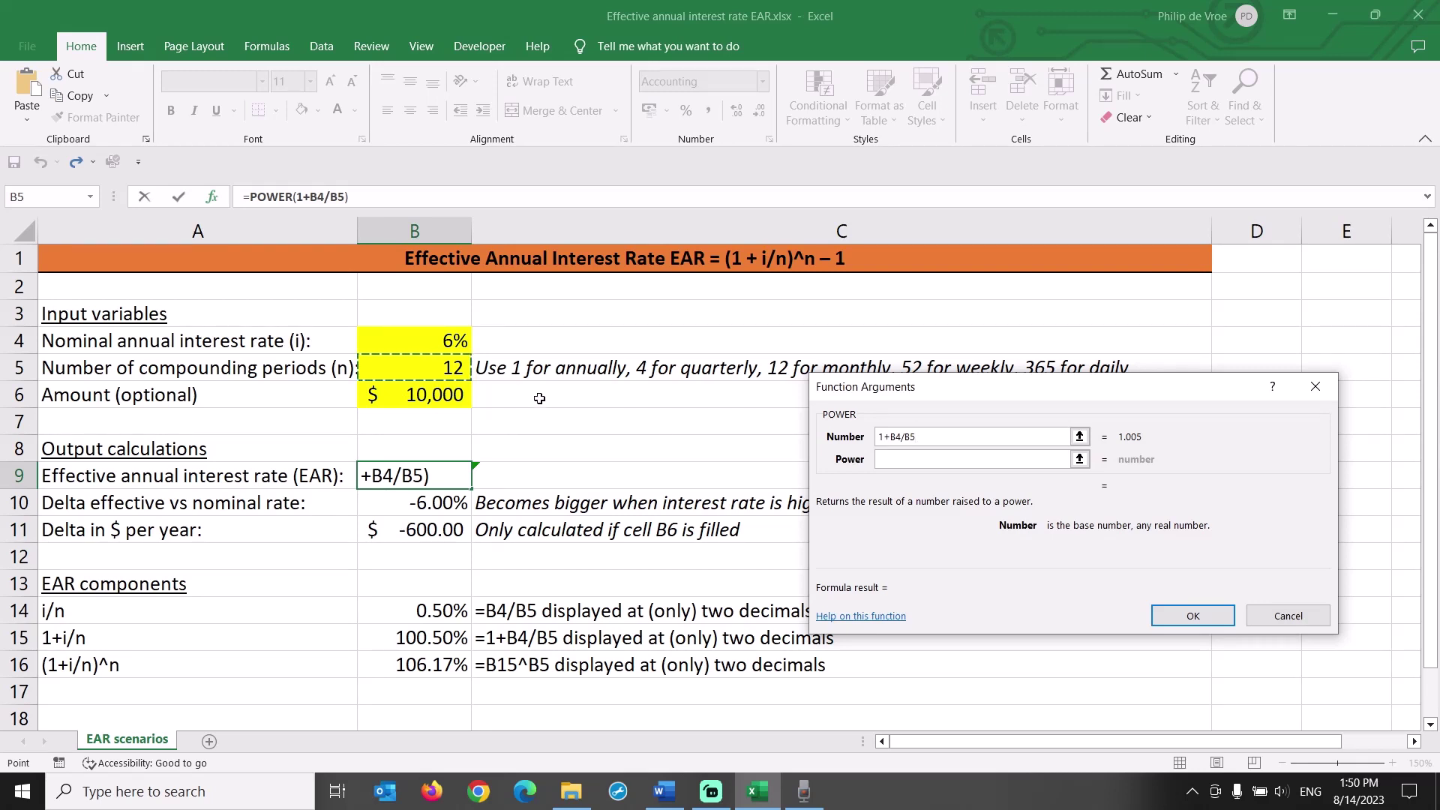
{"action": "left_click", "coordinate": [908, 461]}
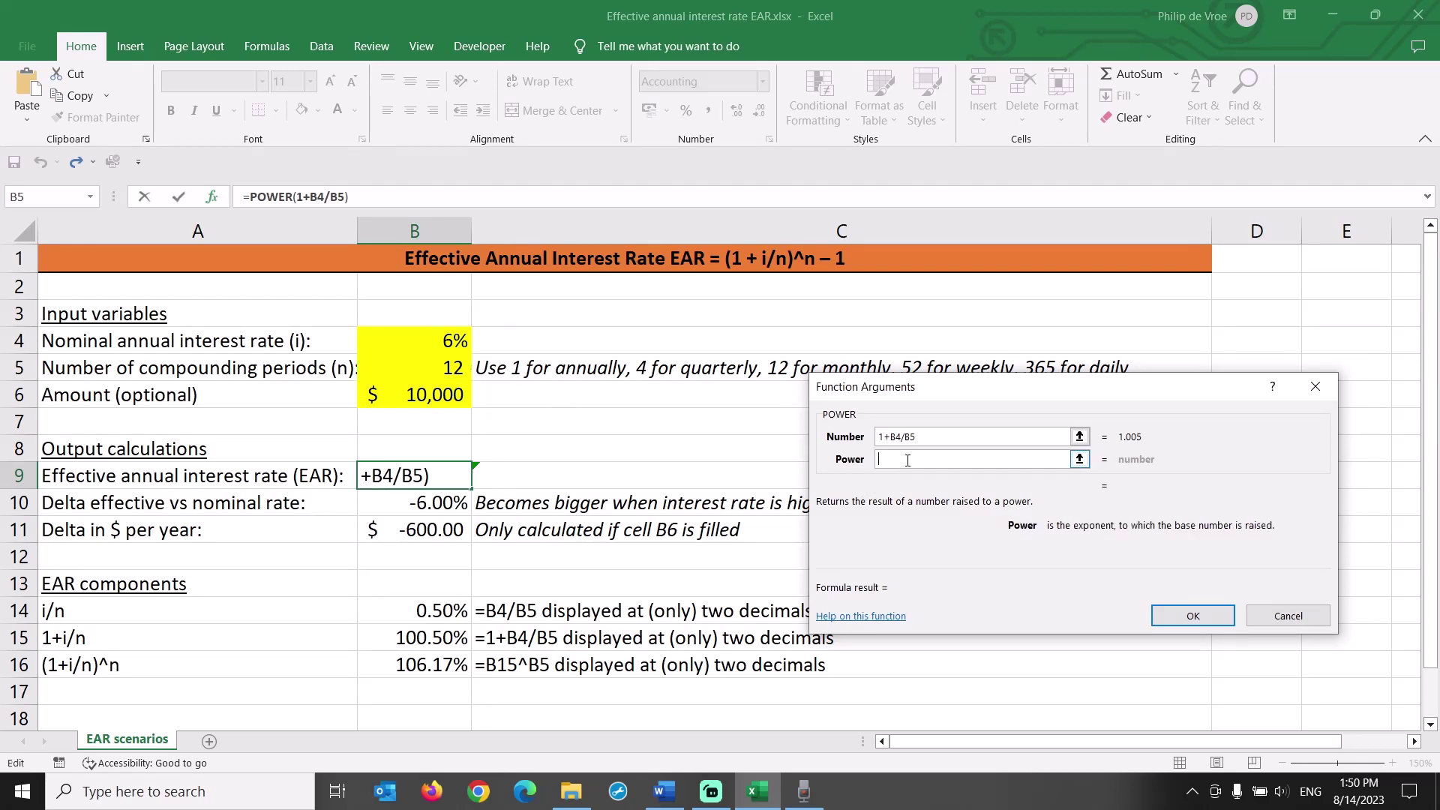
{"action": "left_click", "coordinate": [453, 369]}
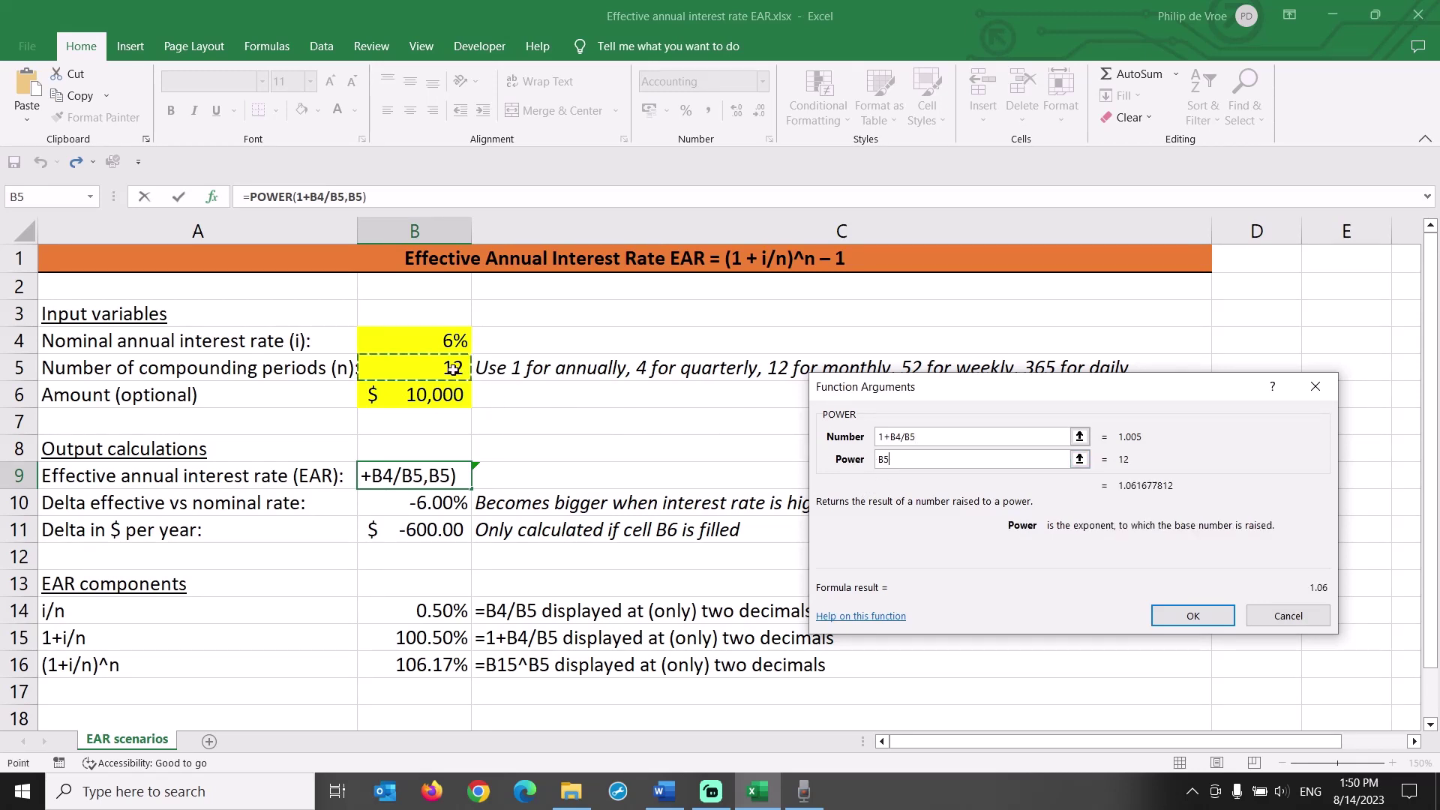
{"action": "left_click", "coordinate": [1192, 615]}
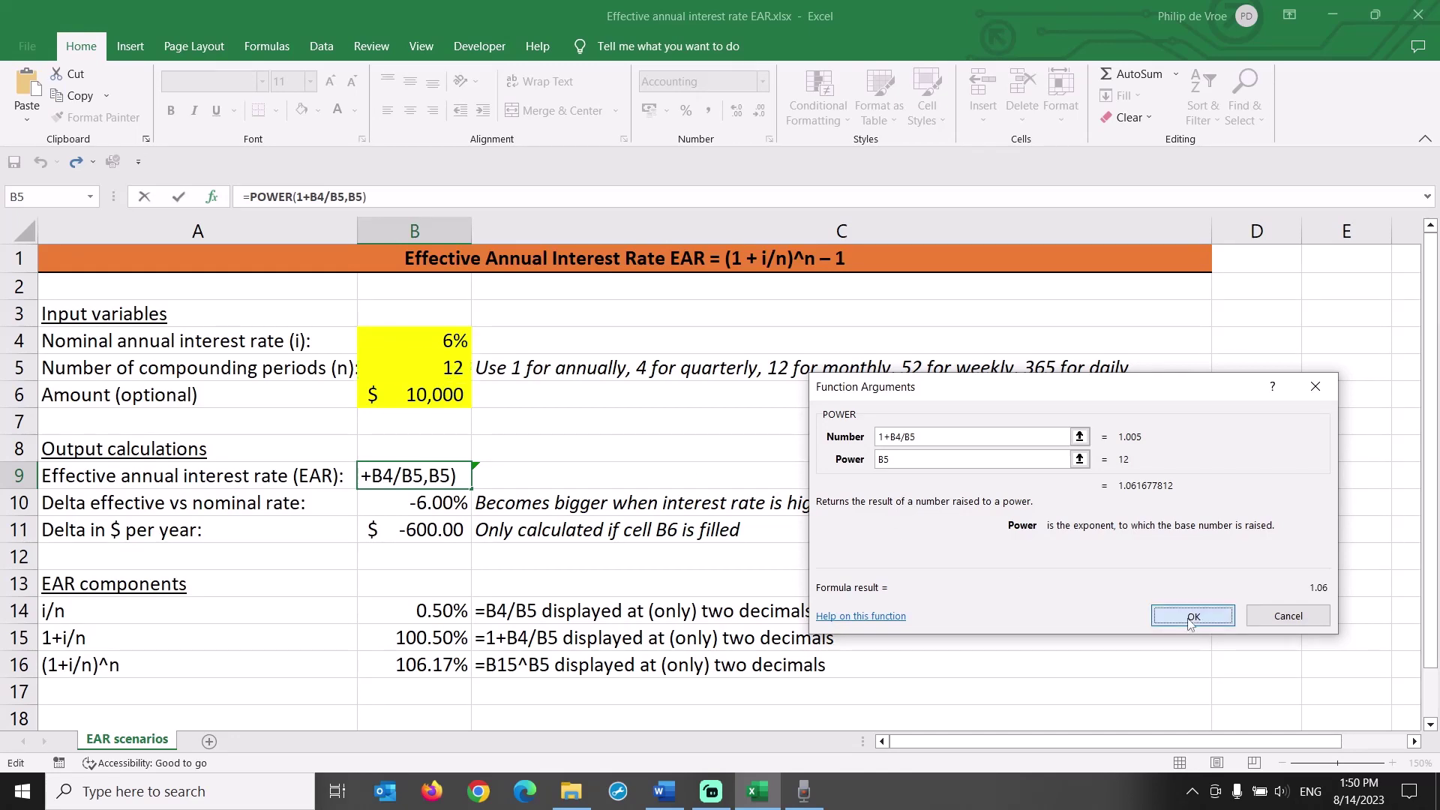
Append -1 to the formula in B9 so it reads =POWER(1+B4/B5,B5)-1.
{"action": "left_click", "coordinate": [403, 198]}
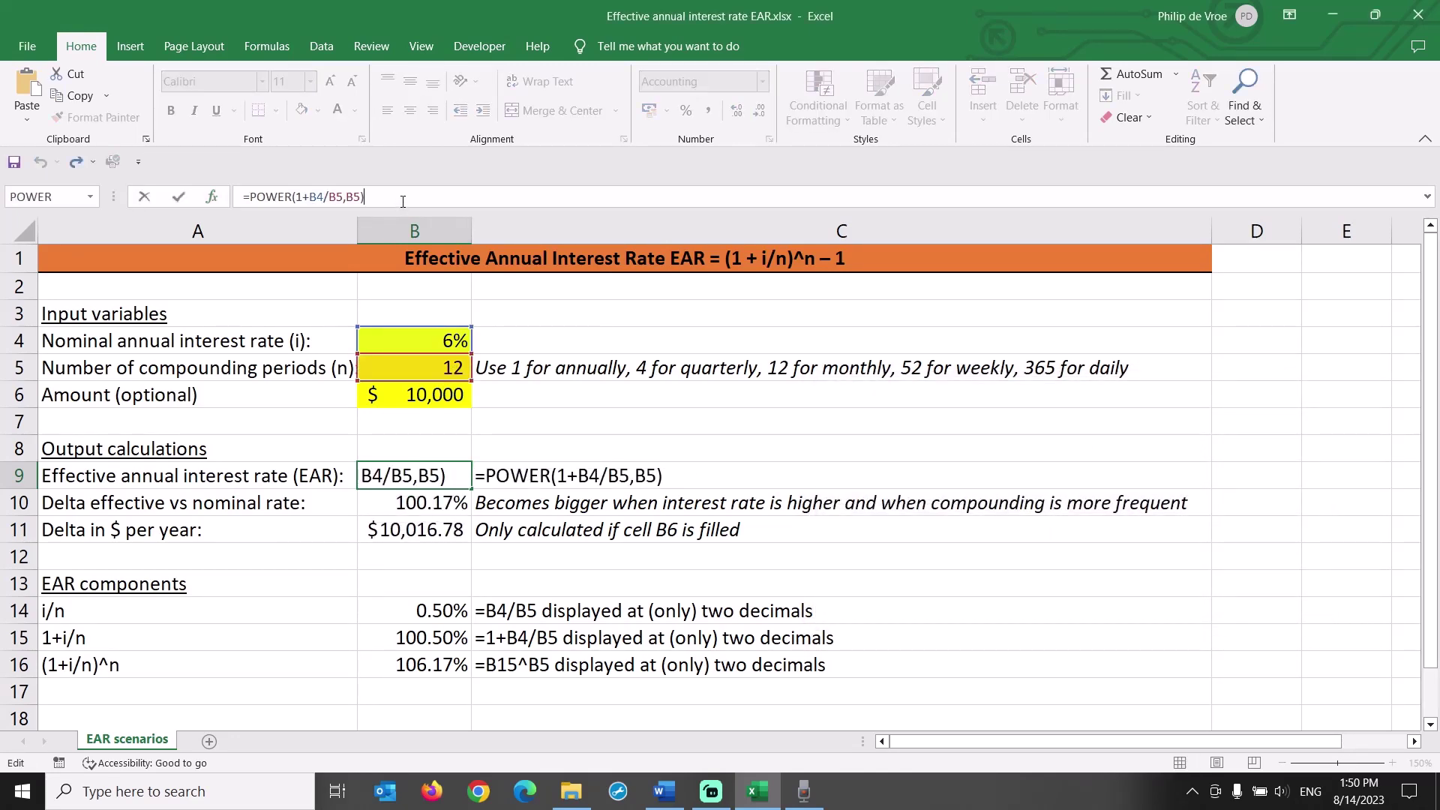
{"action": "type", "text": "-1"}
{"action": "key", "text": "Return"}
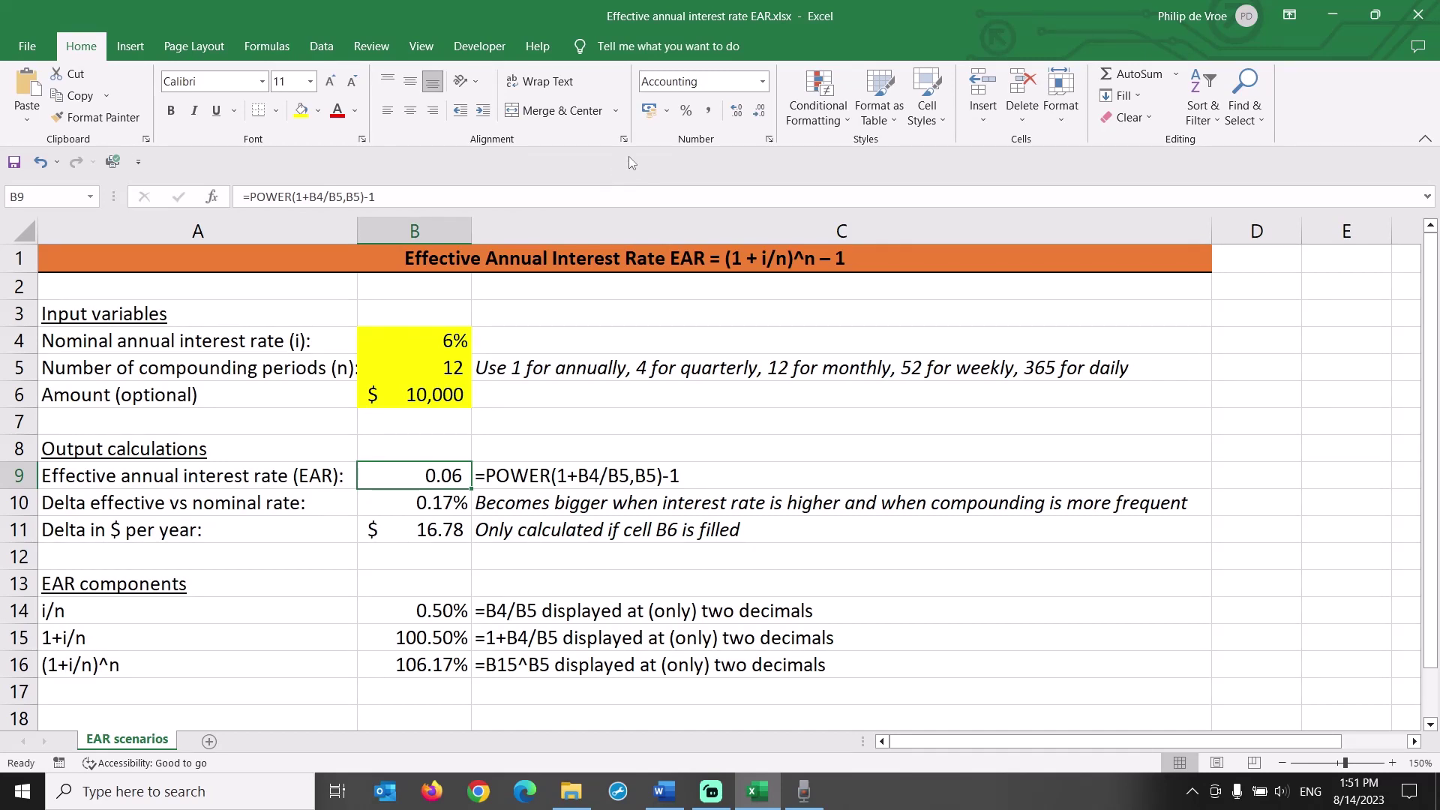
Format the effective annual interest rate in B9 as a percentage with two decimals.
{"action": "left_click", "coordinate": [685, 114]}
{"action": "left_click", "coordinate": [737, 115]}
{"action": "left_click", "coordinate": [737, 117]}
{"action": "left_click", "coordinate": [687, 471]}
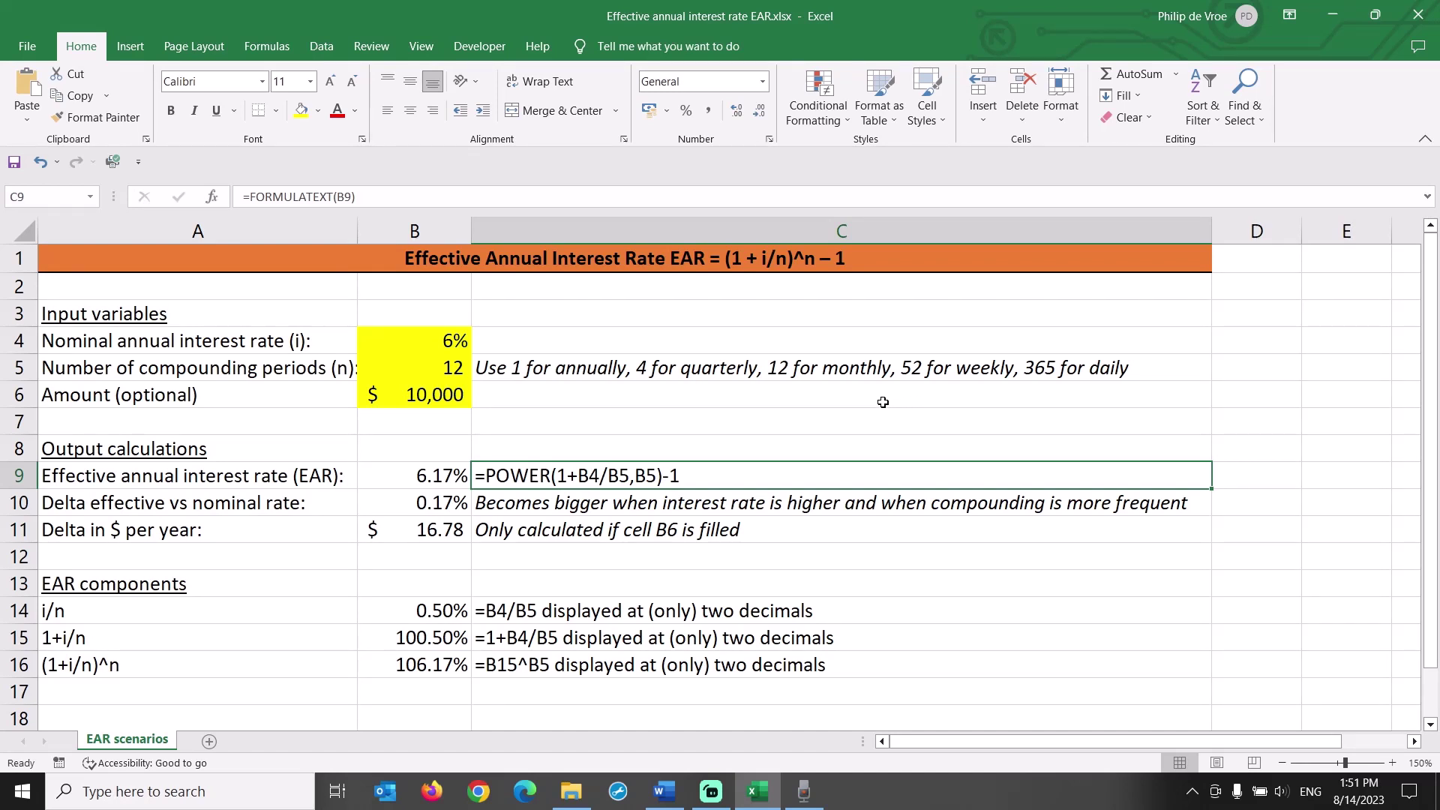
Examine the nominal annual interest rate and number of compounding periods alongside the effective annual interest rate.
{"action": "left_click", "coordinate": [431, 341]}
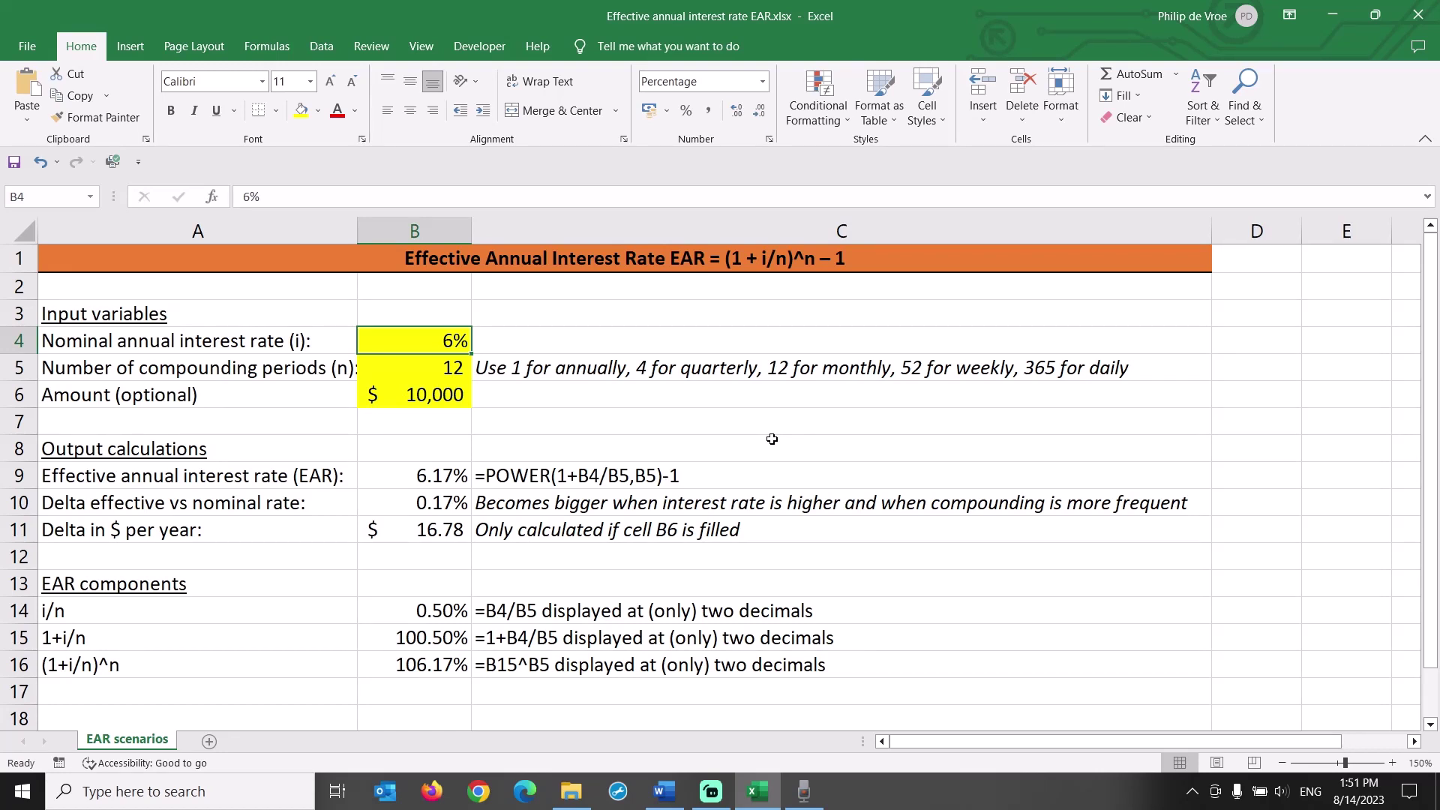
{"action": "key", "text": "Down"}
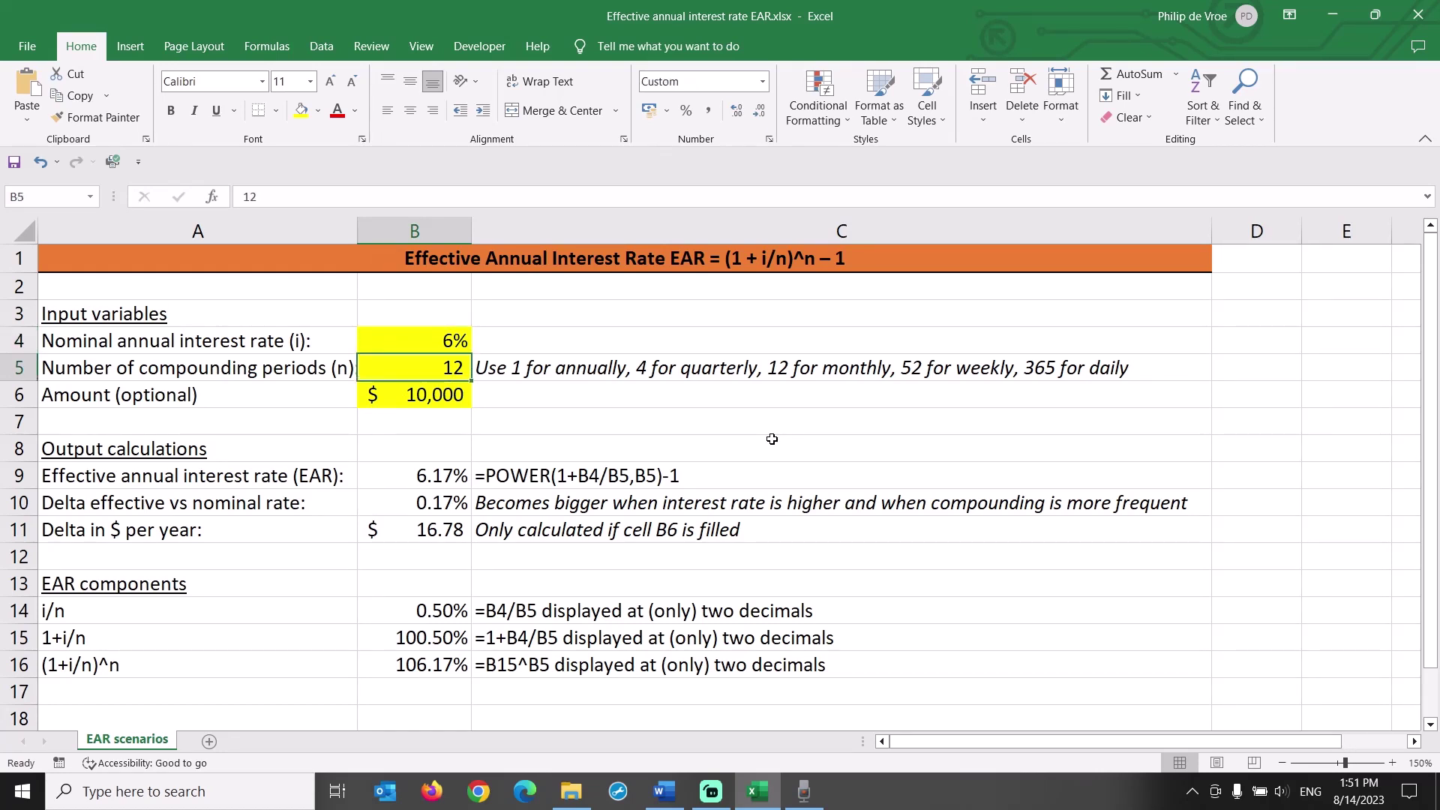
{"action": "left_click", "coordinate": [452, 479]}
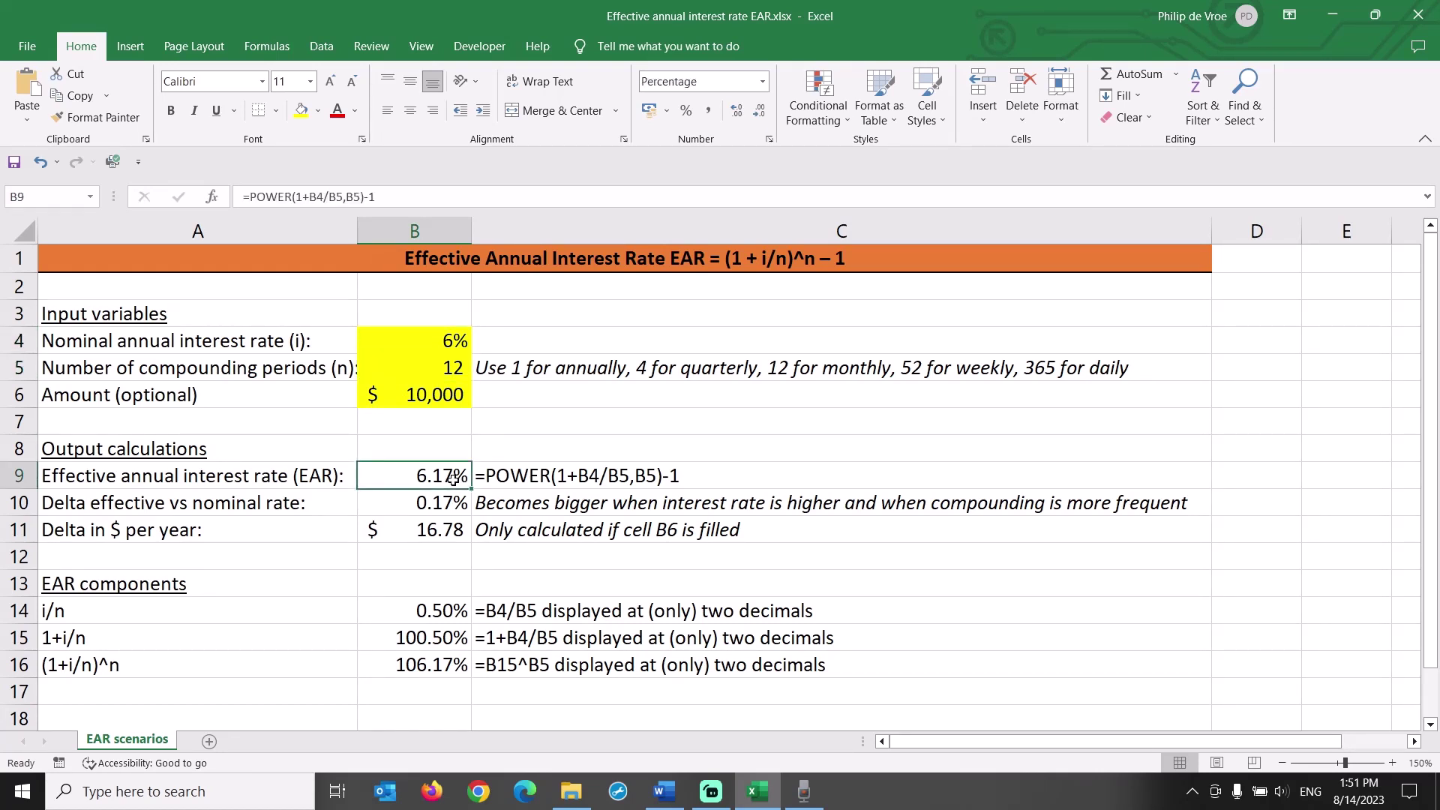
{"action": "left_click_drag", "start_coordinate": [19, 367], "coordinate": [19, 341]}
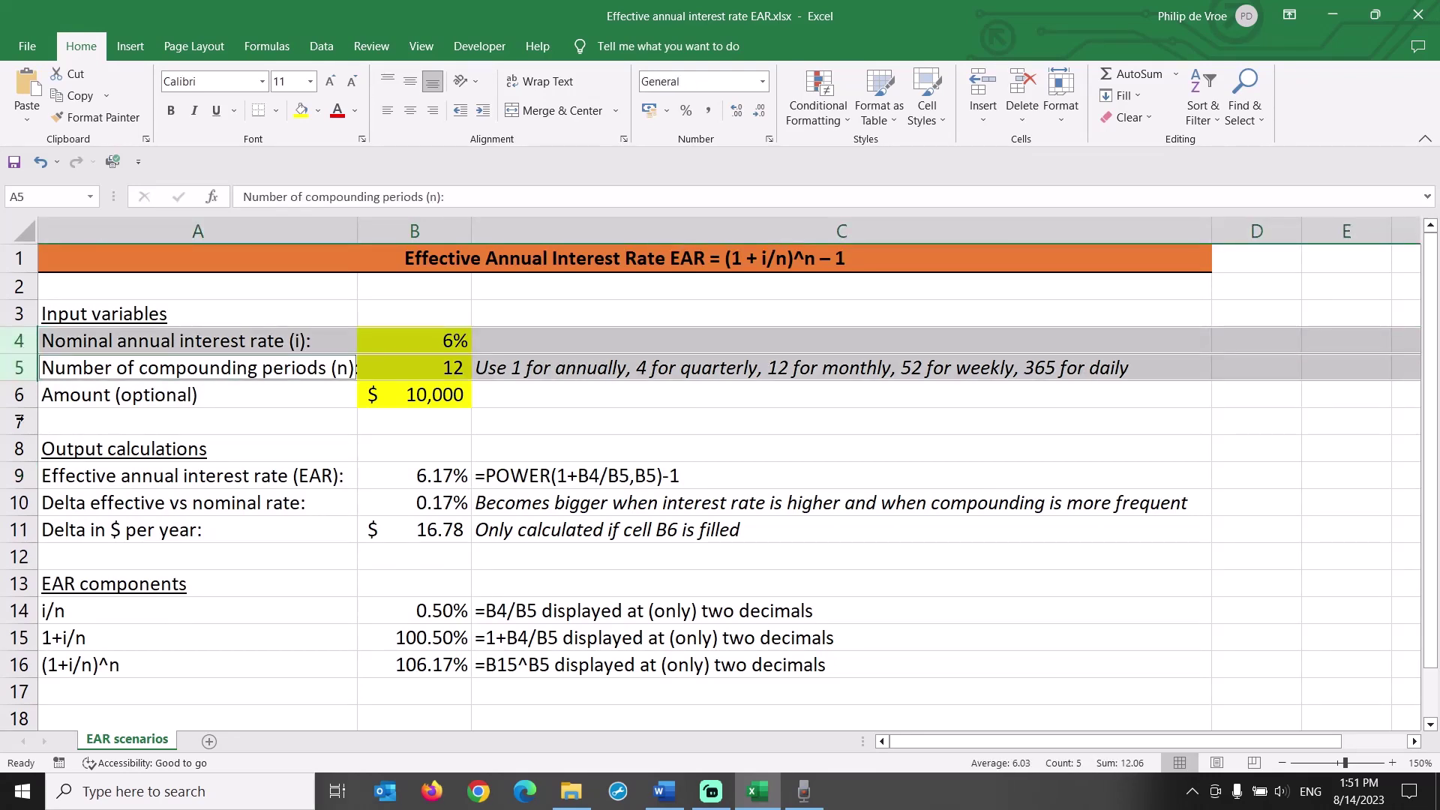
{"action": "left_click", "coordinate": [19, 475], "text": "ctrl"}
{"action": "left_click", "coordinate": [181, 428]}
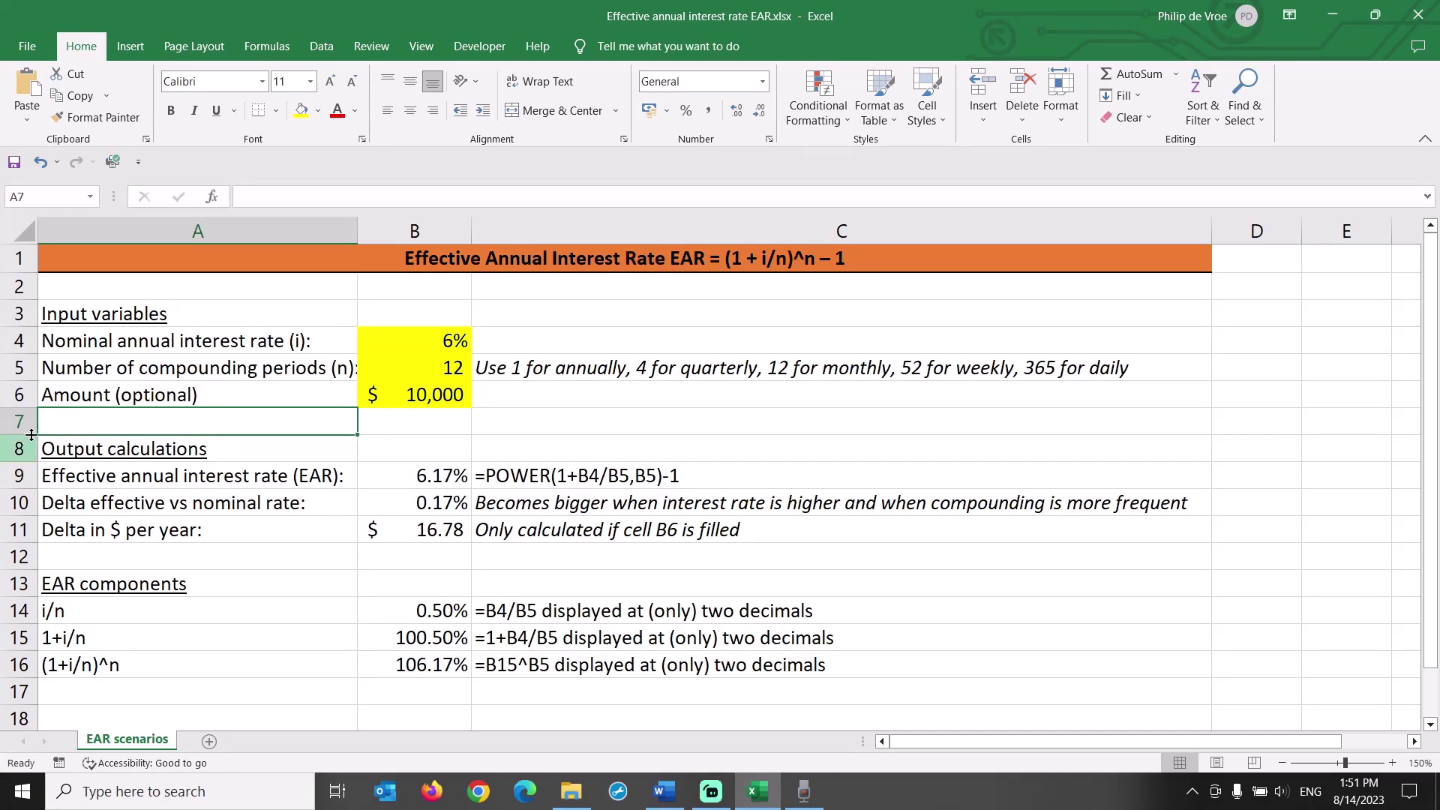
Compare the nominal and effective rates with their delta, and check the amount in row 6 against the yearly dollar delta.
{"action": "left_click", "coordinate": [20, 341]}
{"action": "left_click", "coordinate": [19, 475], "text": "ctrl"}
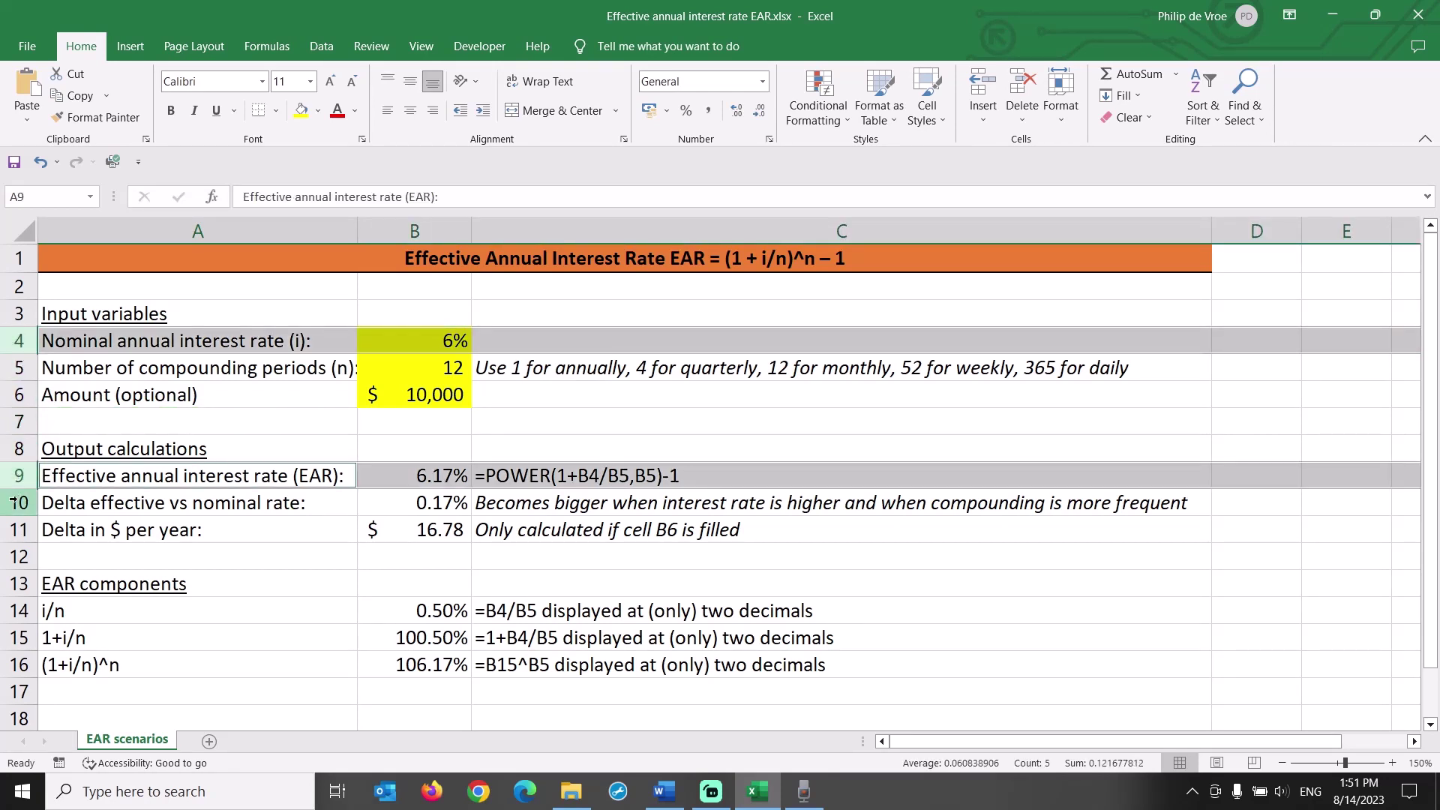
{"action": "left_click", "coordinate": [13, 504], "text": "ctrl"}
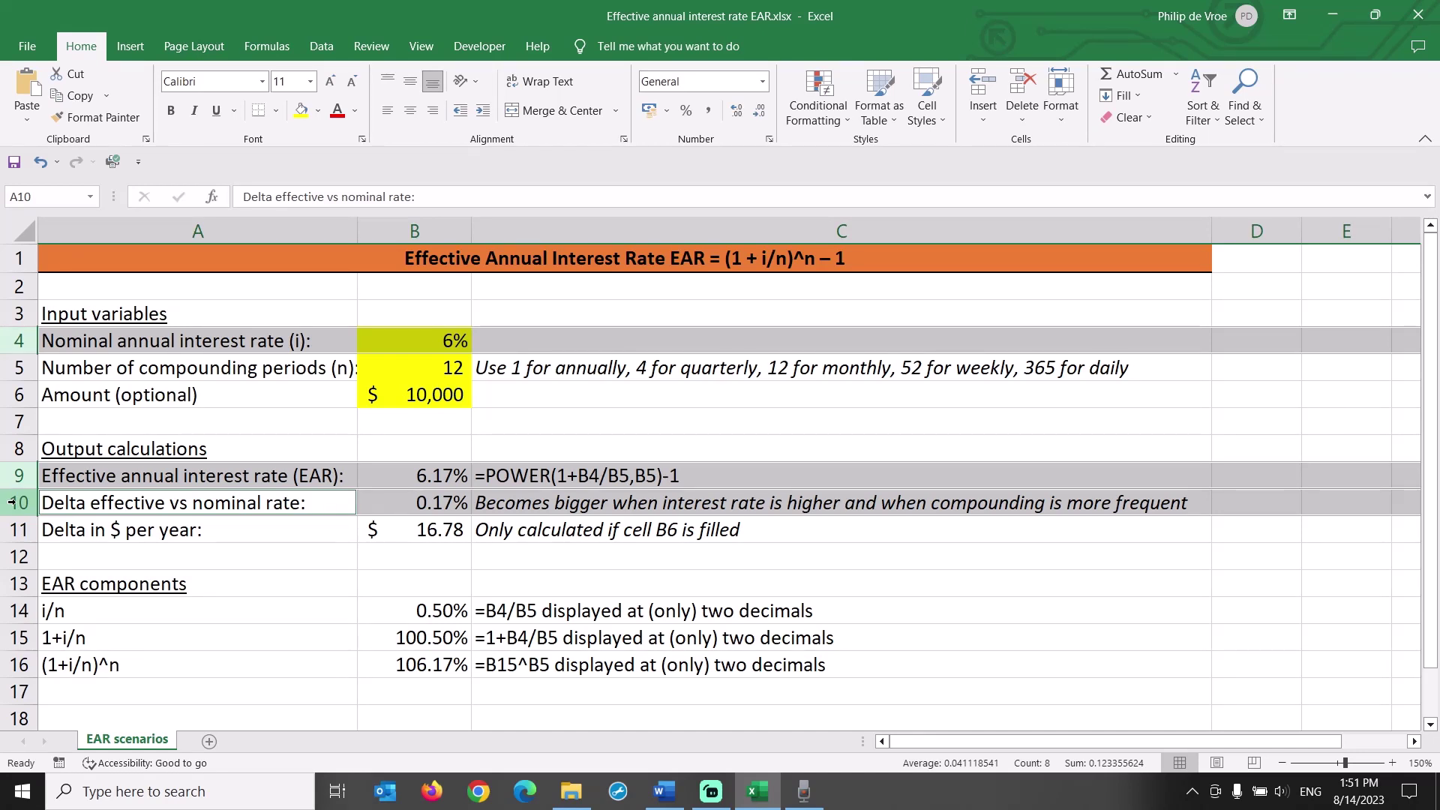
{"action": "left_click", "coordinate": [395, 497]}
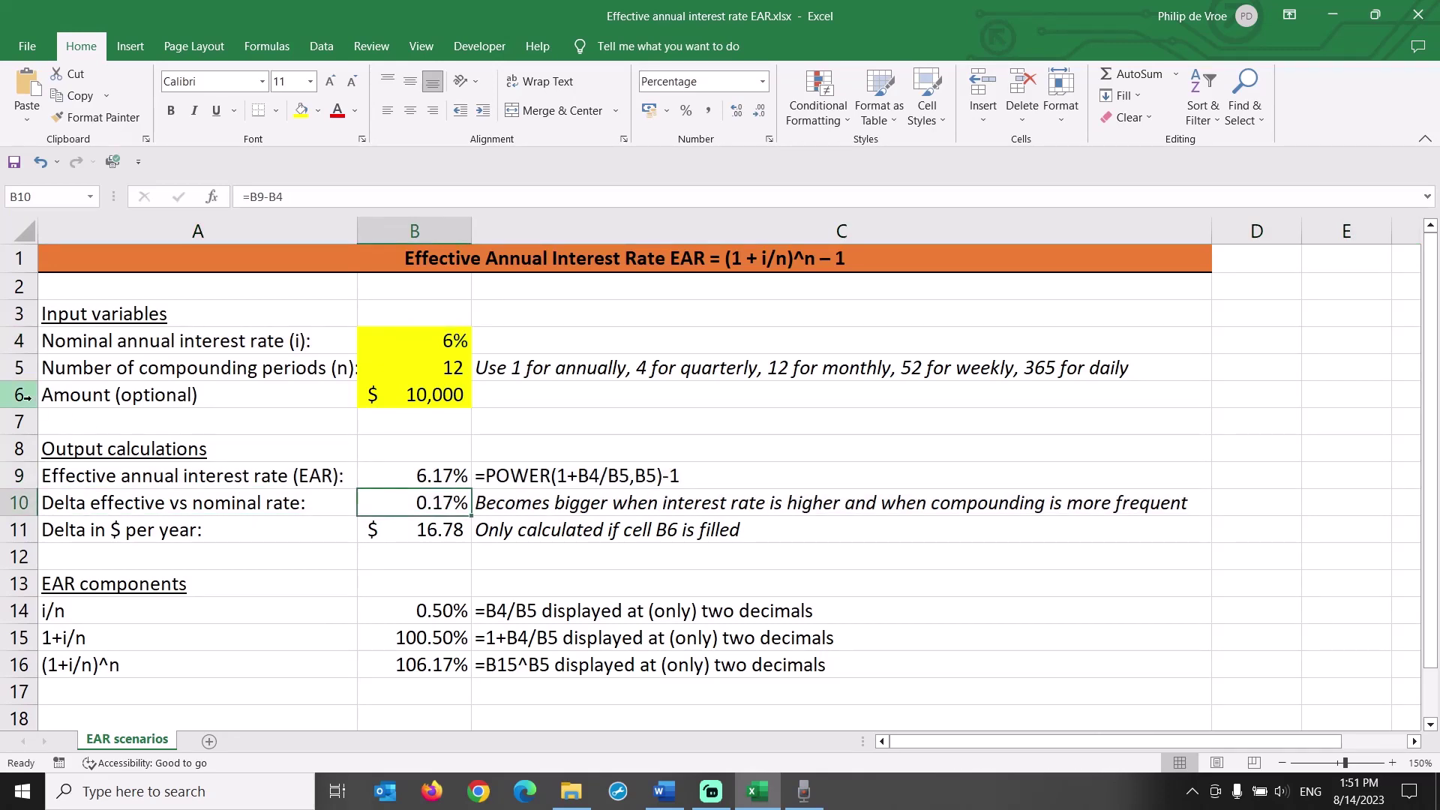
{"action": "left_click", "coordinate": [13, 502]}
{"action": "left_click", "coordinate": [15, 395], "text": "ctrl"}
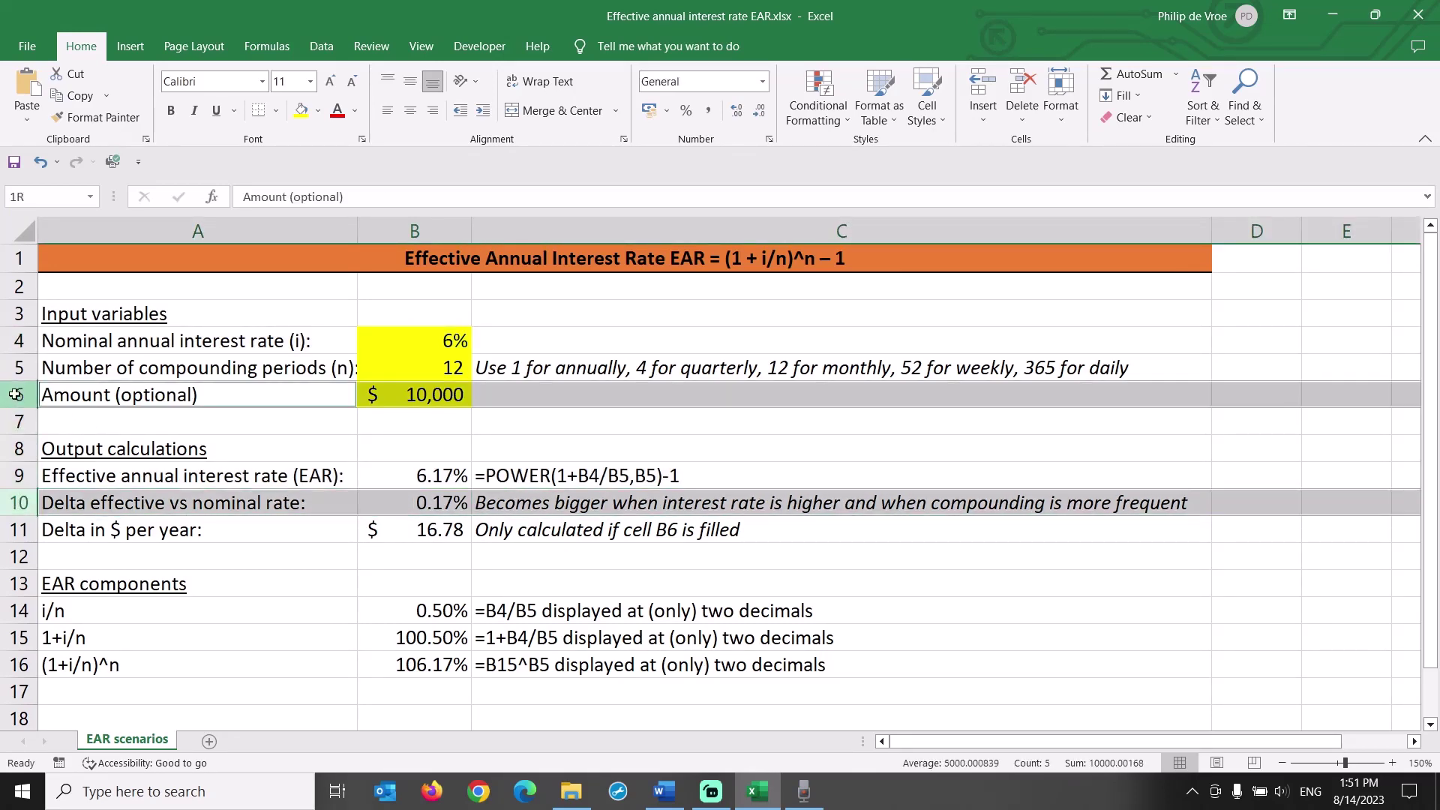
{"action": "left_click", "coordinate": [15, 529], "text": "ctrl"}
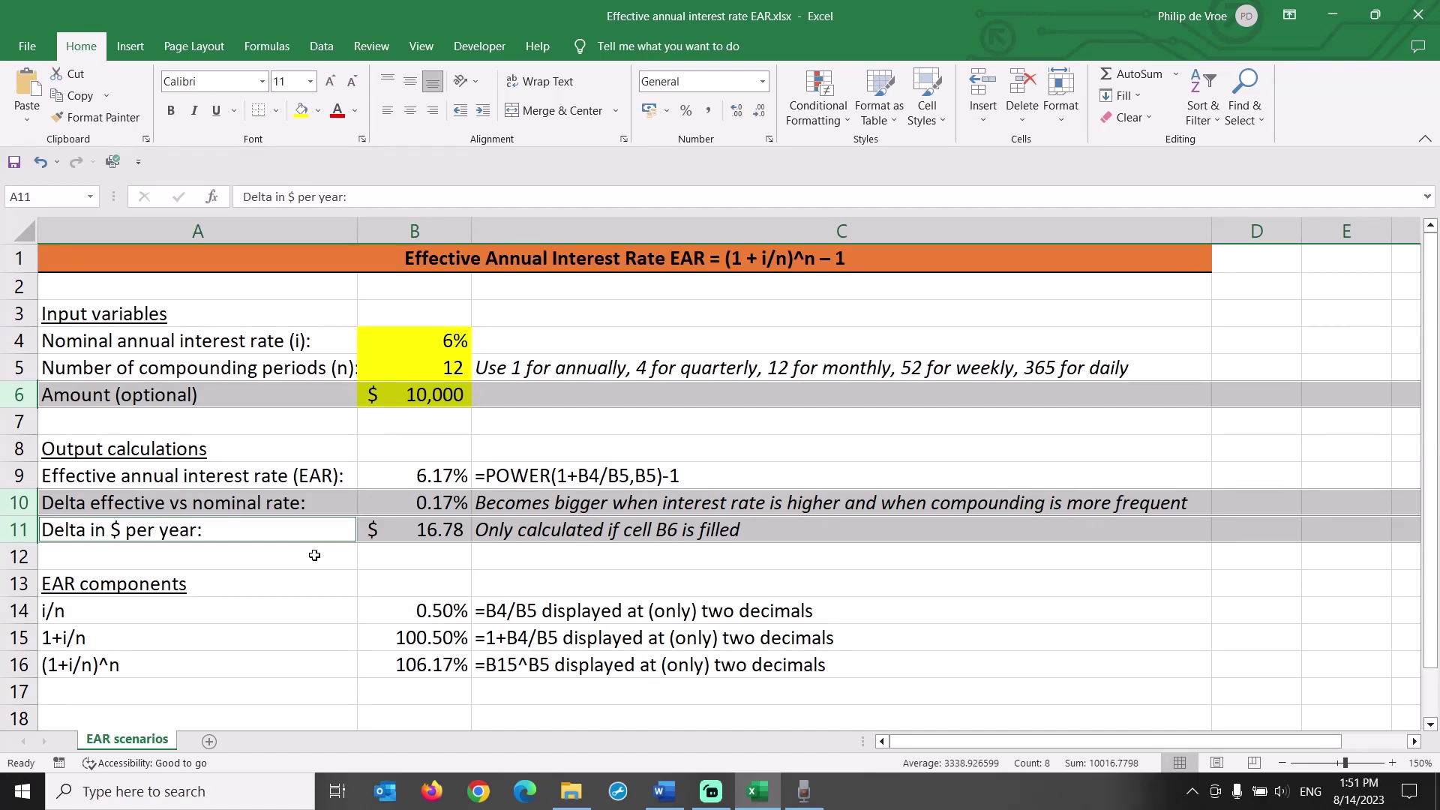
{"action": "left_click", "coordinate": [376, 563]}
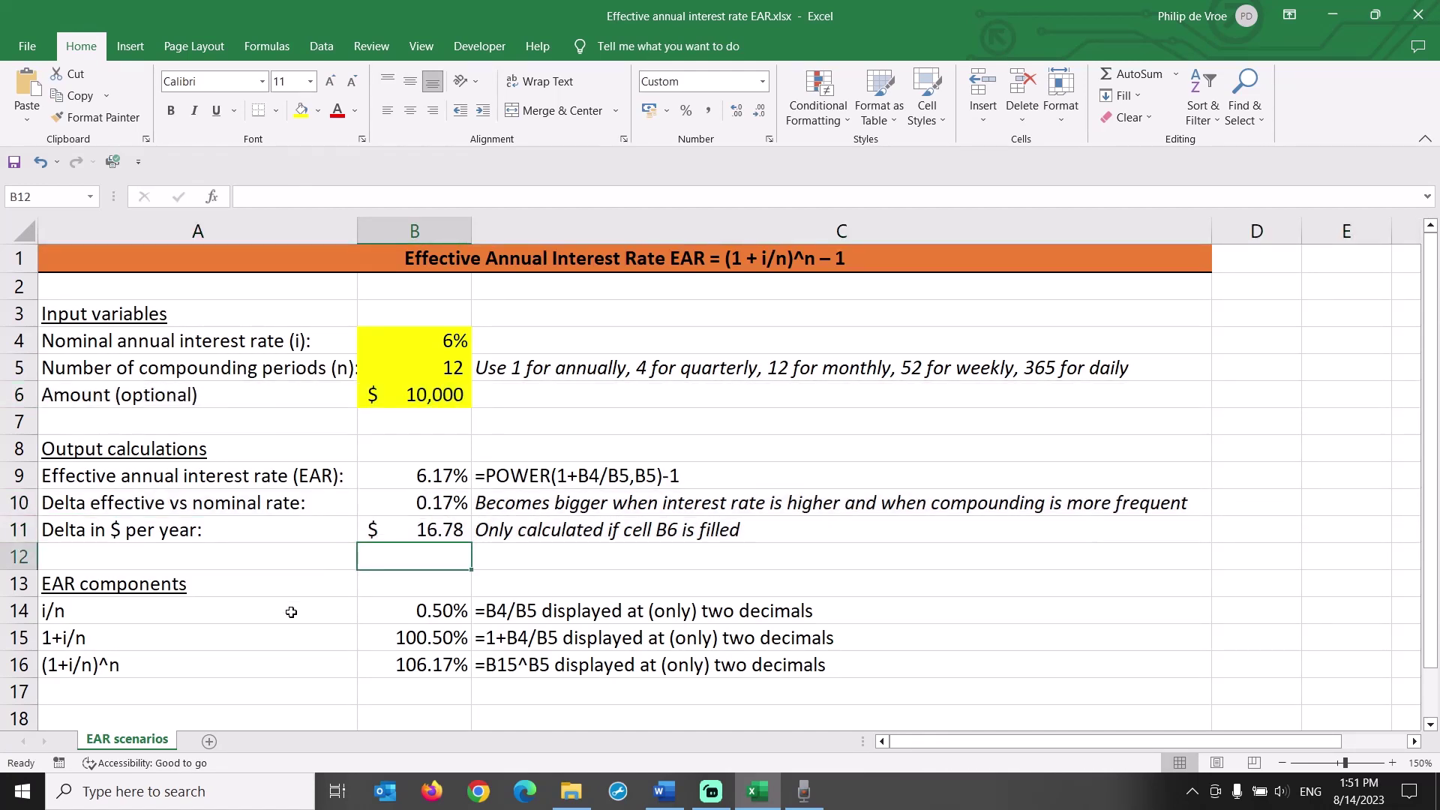
Inspect the EAR component formulas in B14 to B16, tracing i/n to its inputs and relating the components to the EAR row.
{"action": "left_click", "coordinate": [390, 613]}
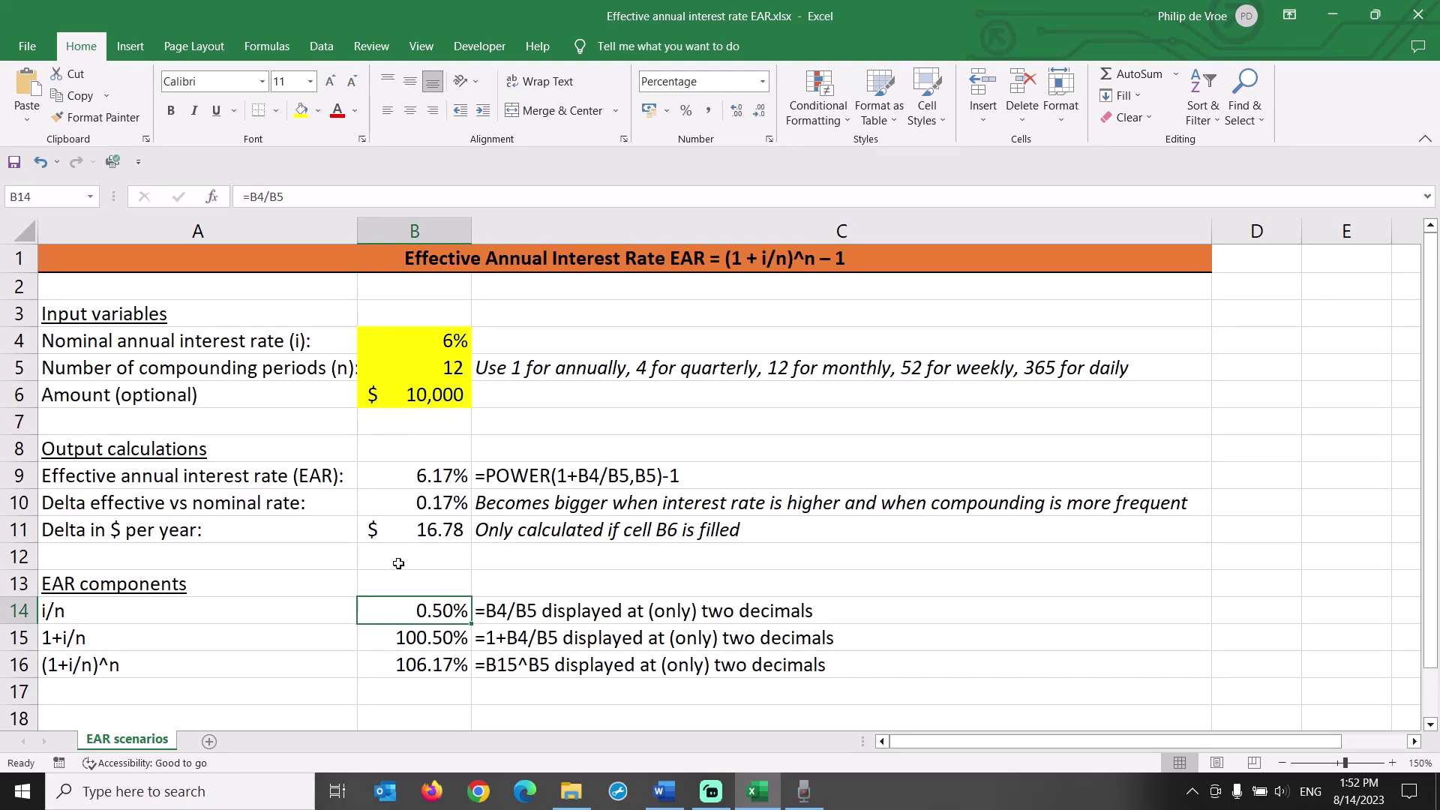
{"action": "left_click", "coordinate": [420, 346]}
{"action": "left_click_drag", "start_coordinate": [420, 346], "coordinate": [421, 365]}
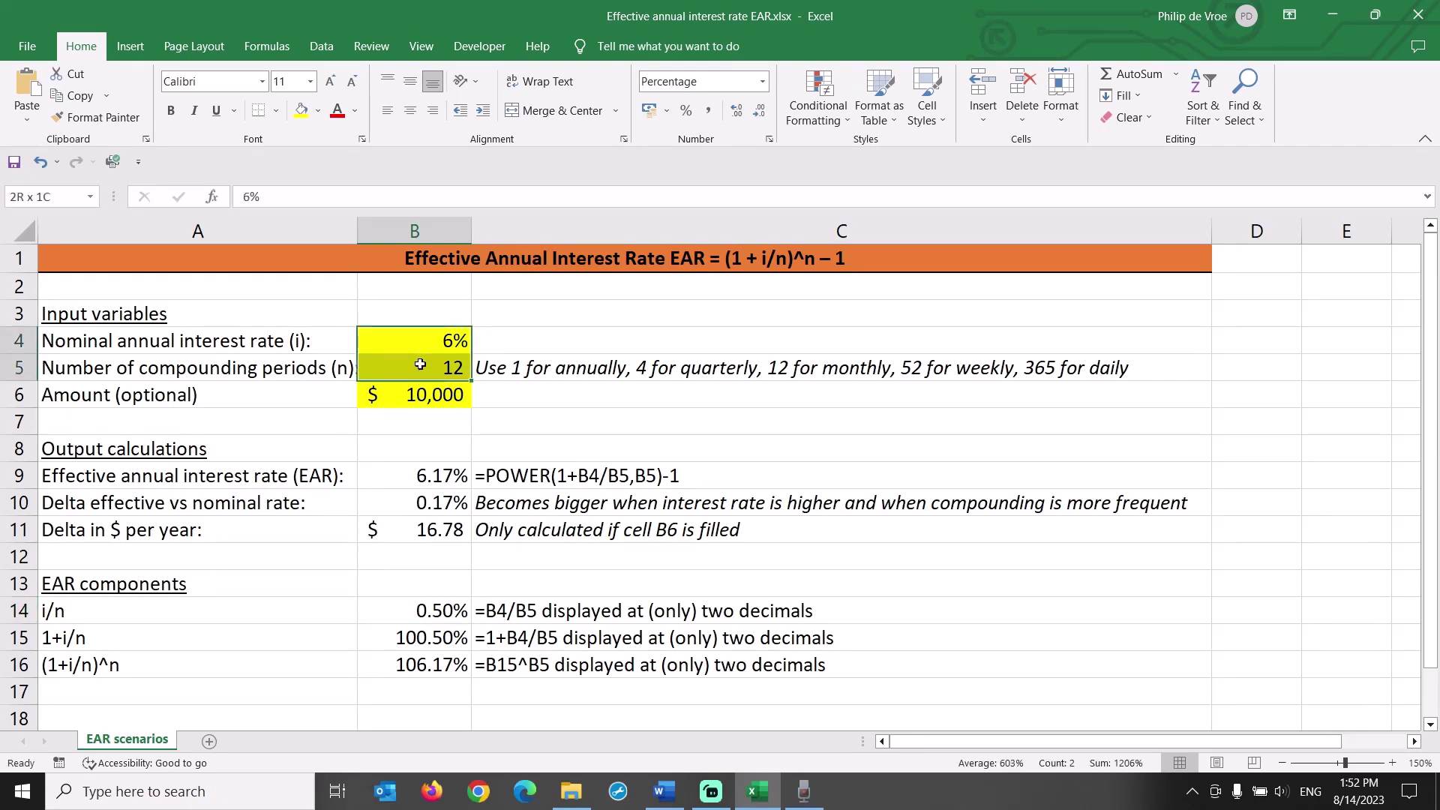
{"action": "left_click", "coordinate": [429, 604], "text": "ctrl"}
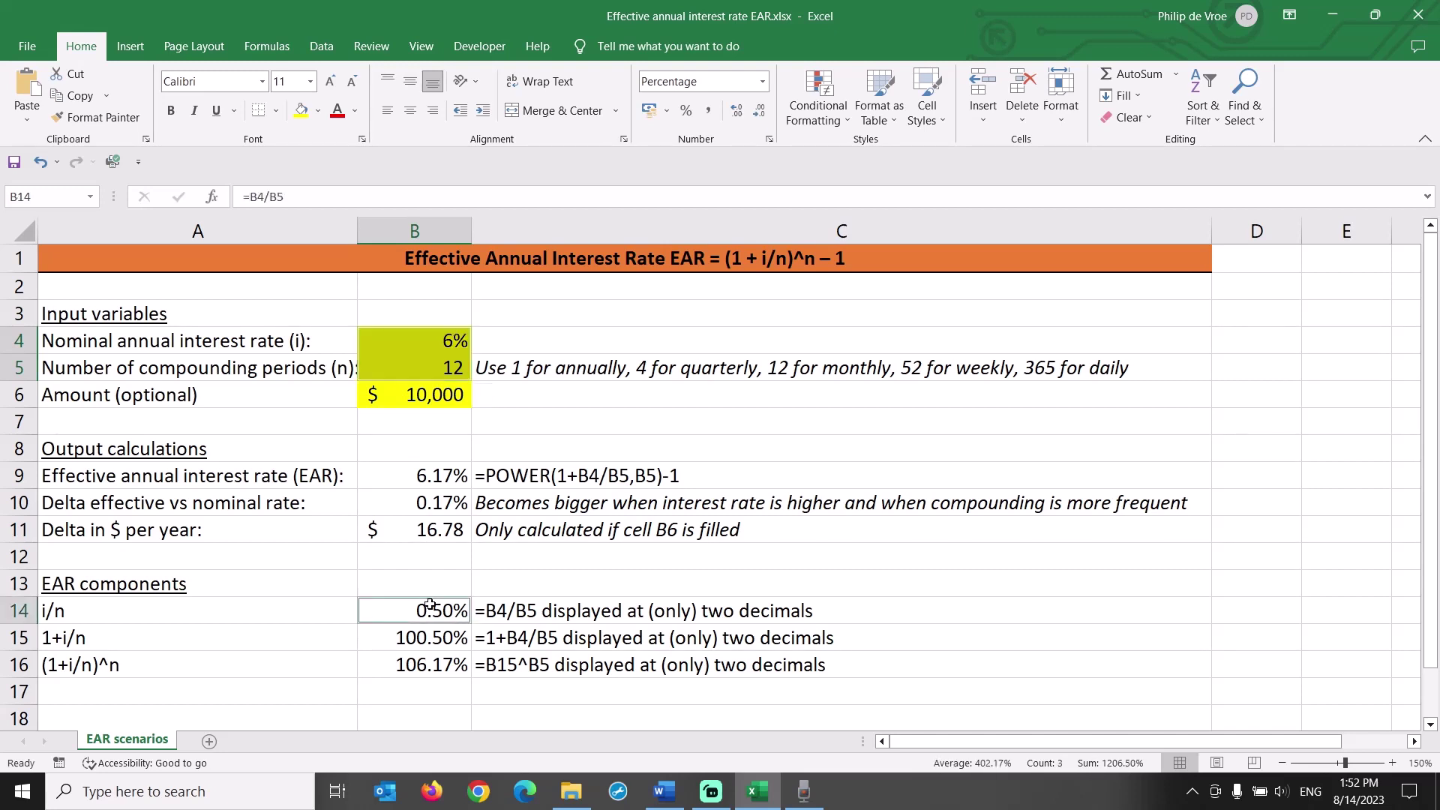
{"action": "left_click", "coordinate": [460, 637]}
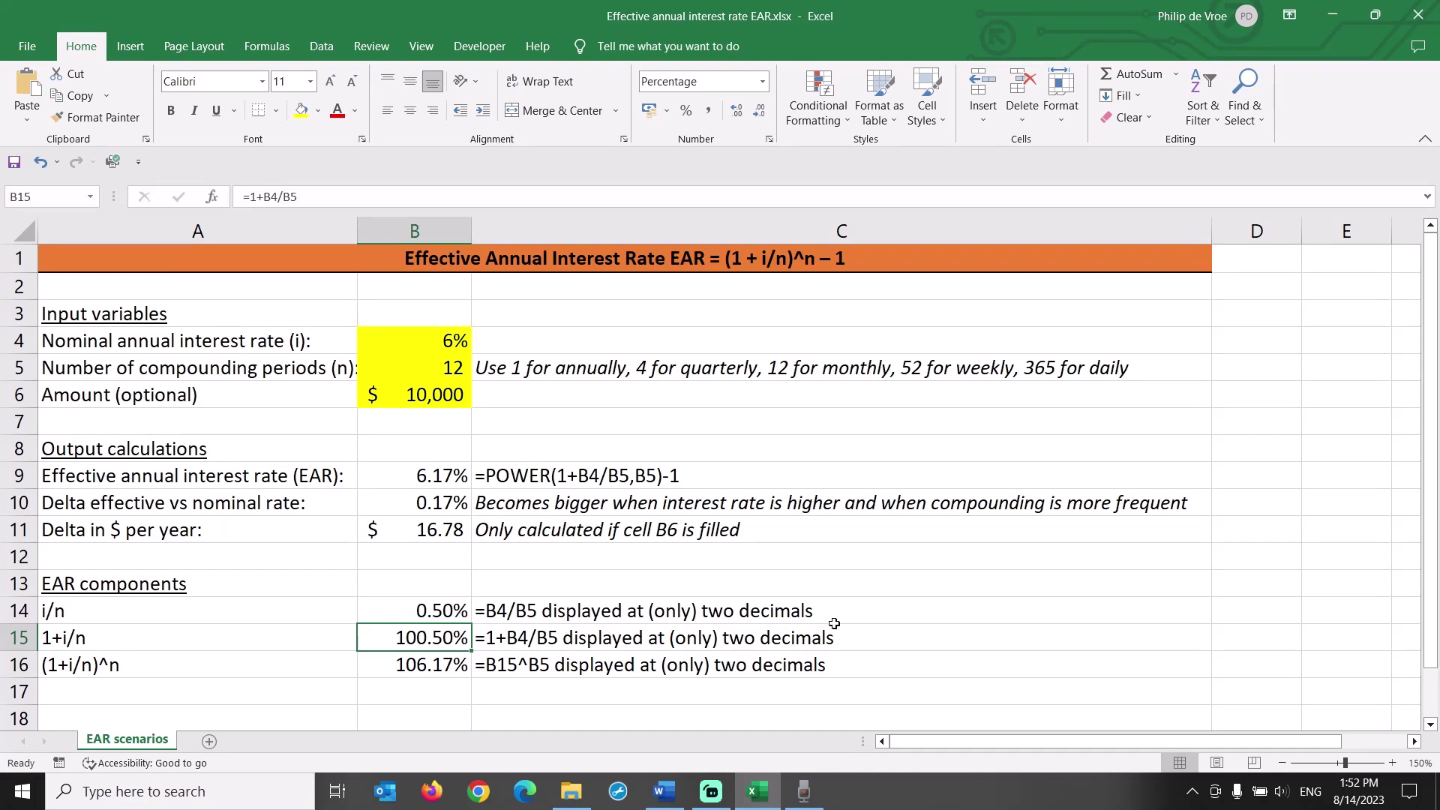
{"action": "left_click", "coordinate": [262, 672]}
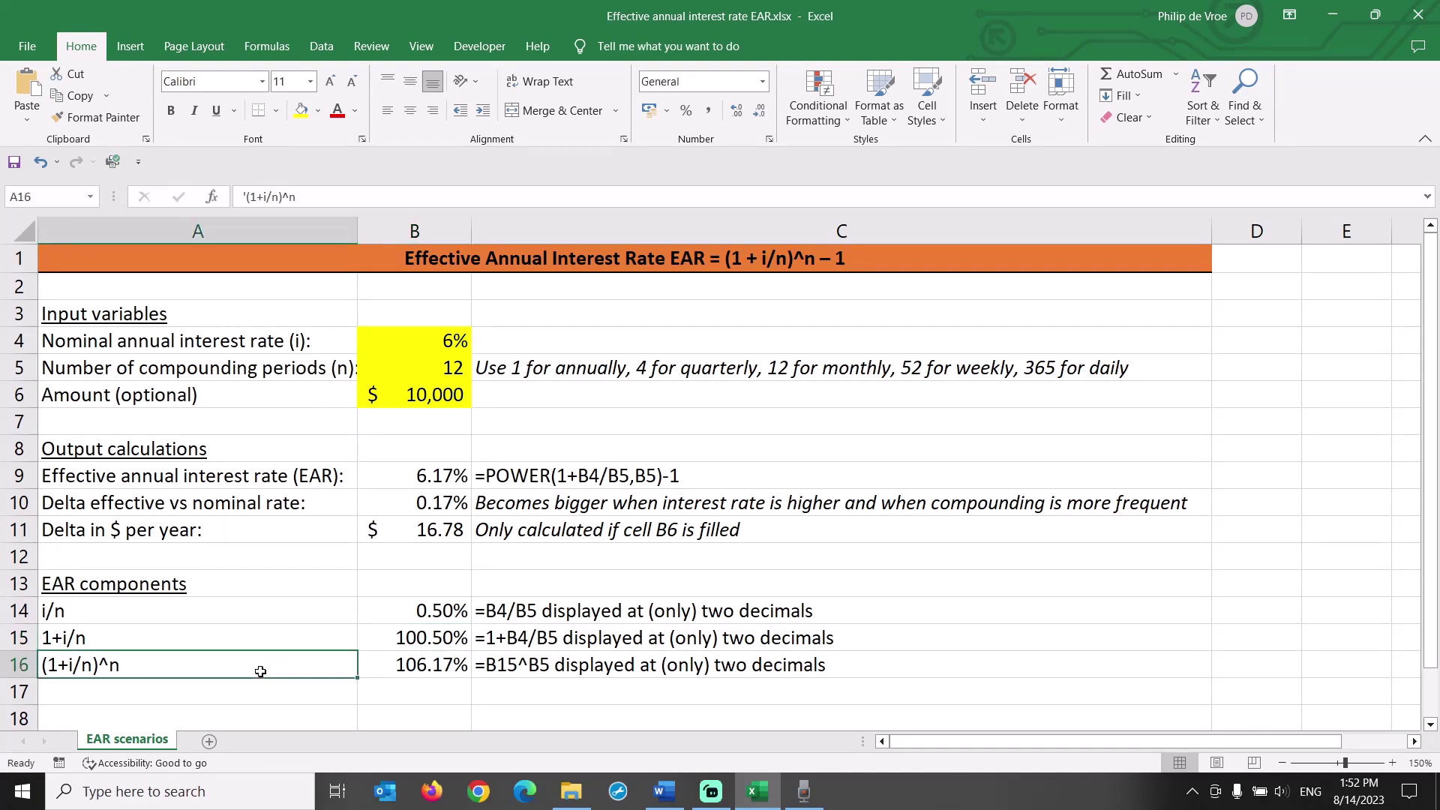
{"action": "left_click", "coordinate": [405, 668]}
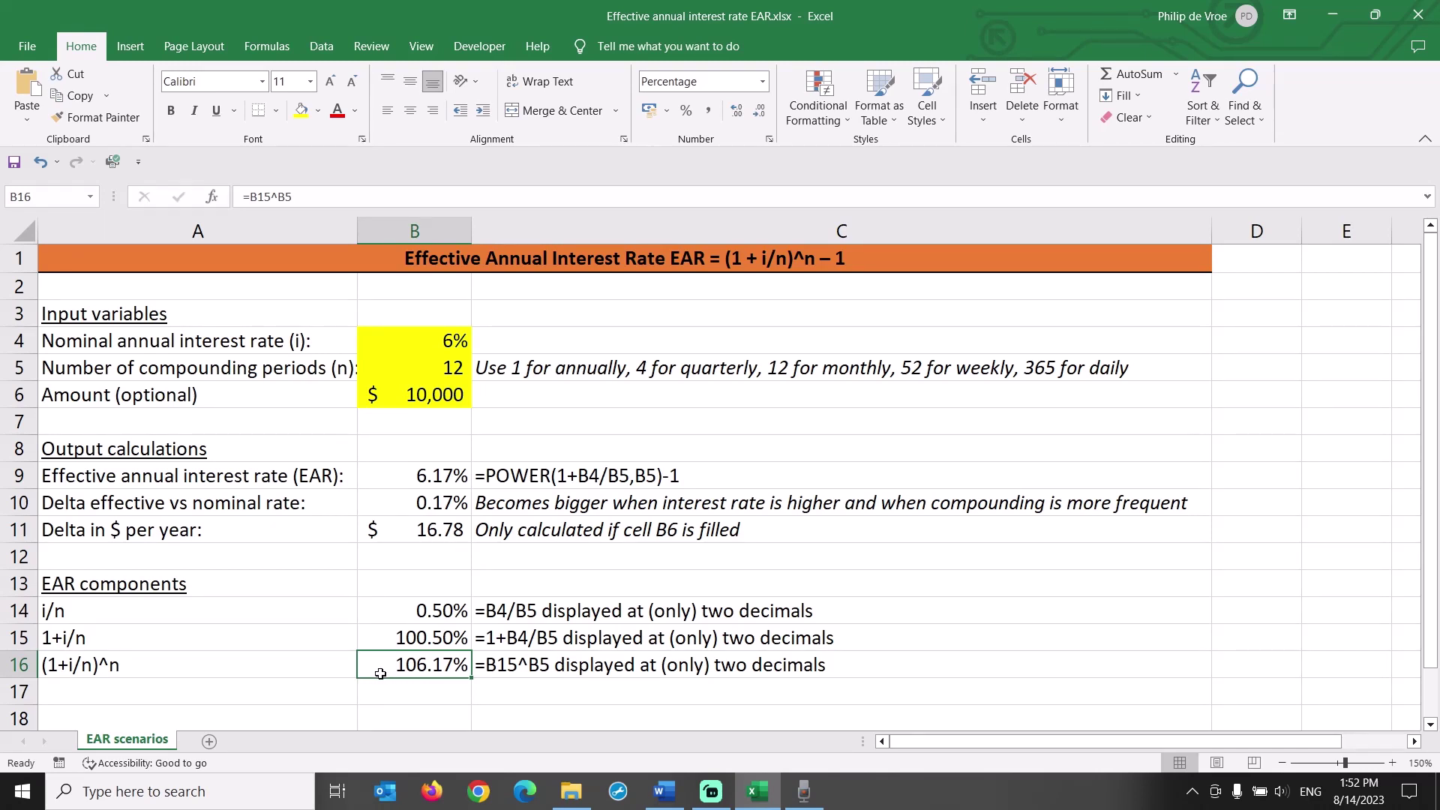
{"action": "left_click", "coordinate": [11, 476]}
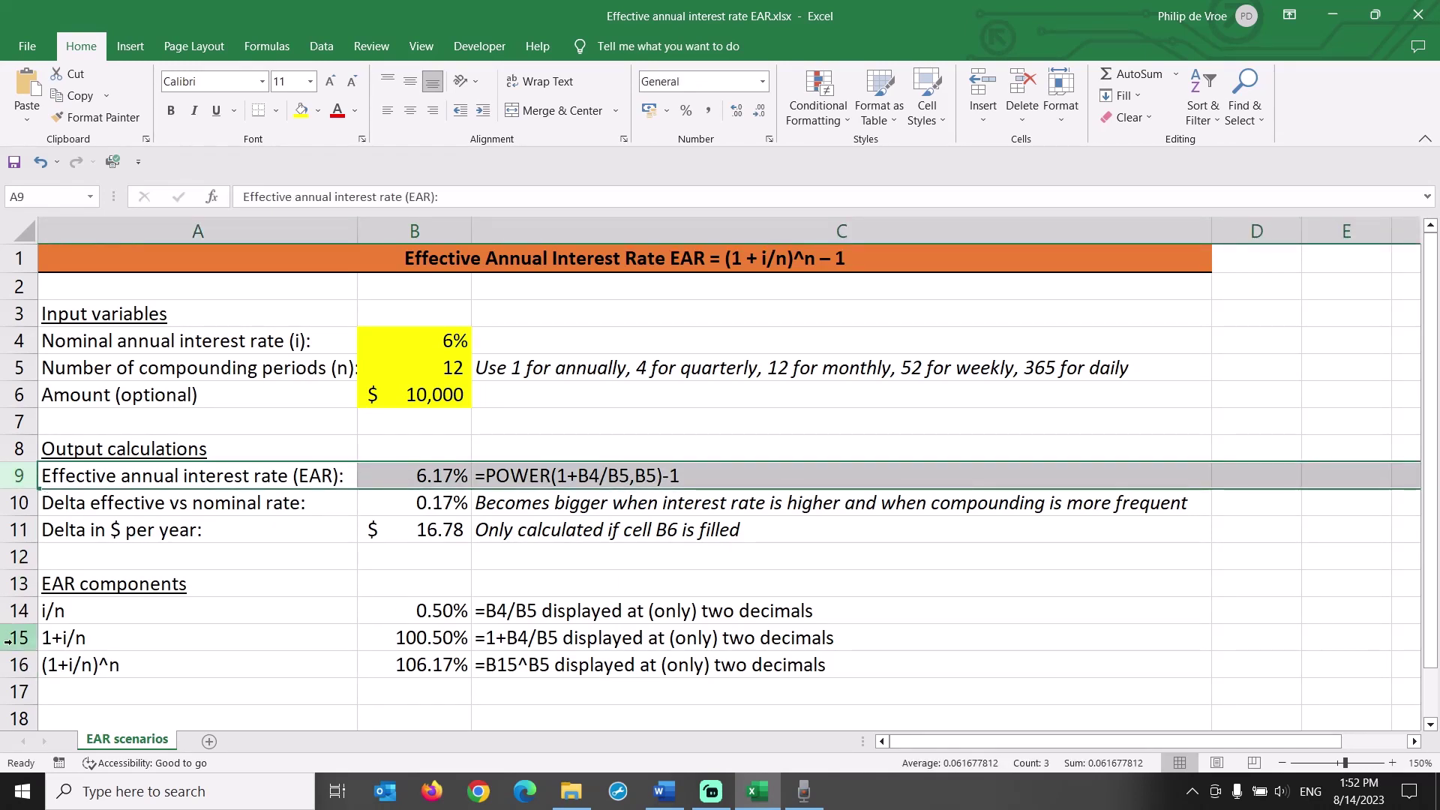
Compare the effective annual interest rate row with the (1+i/n)^n component row.
{"action": "left_click", "coordinate": [10, 665], "text": "ctrl"}
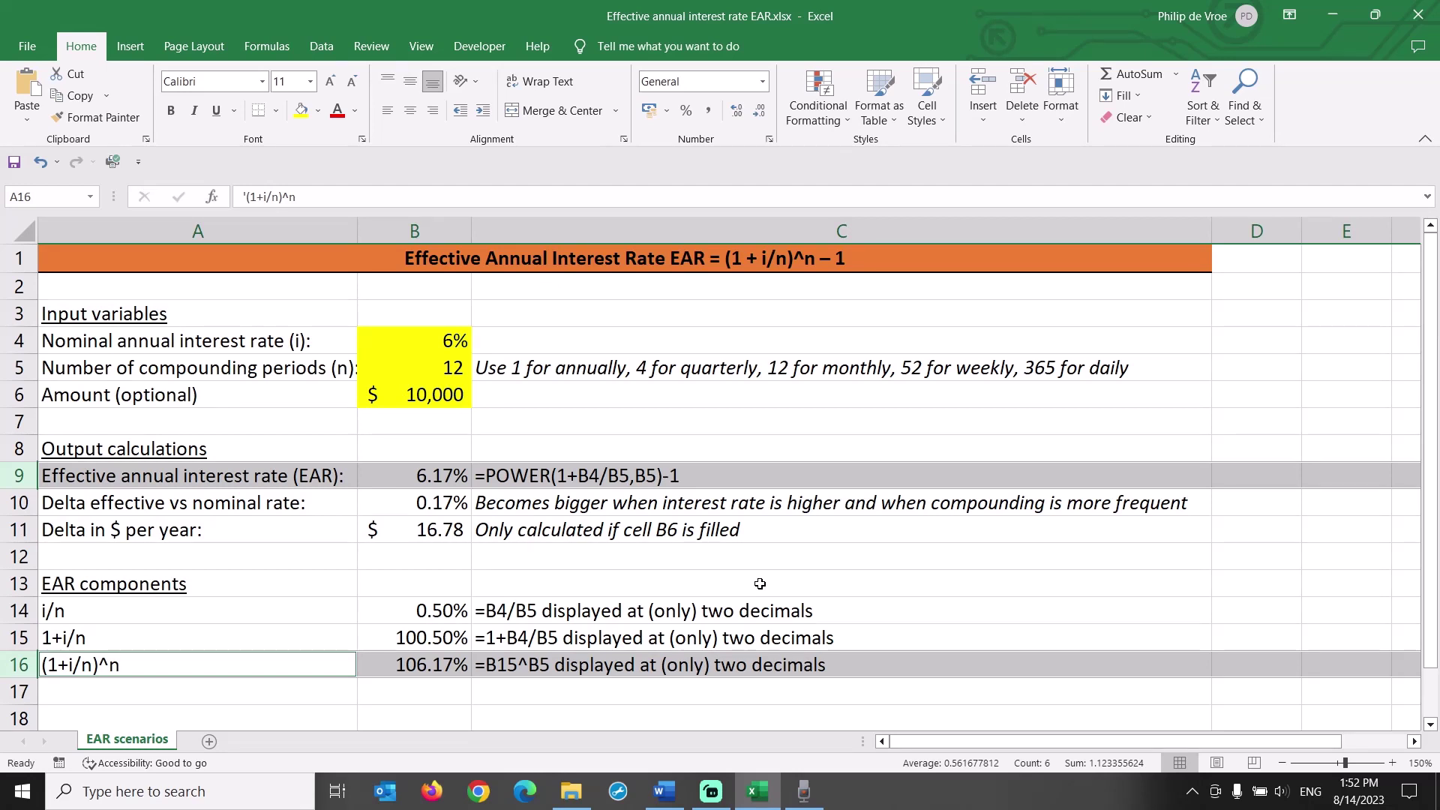
{"action": "left_click", "coordinate": [743, 551]}
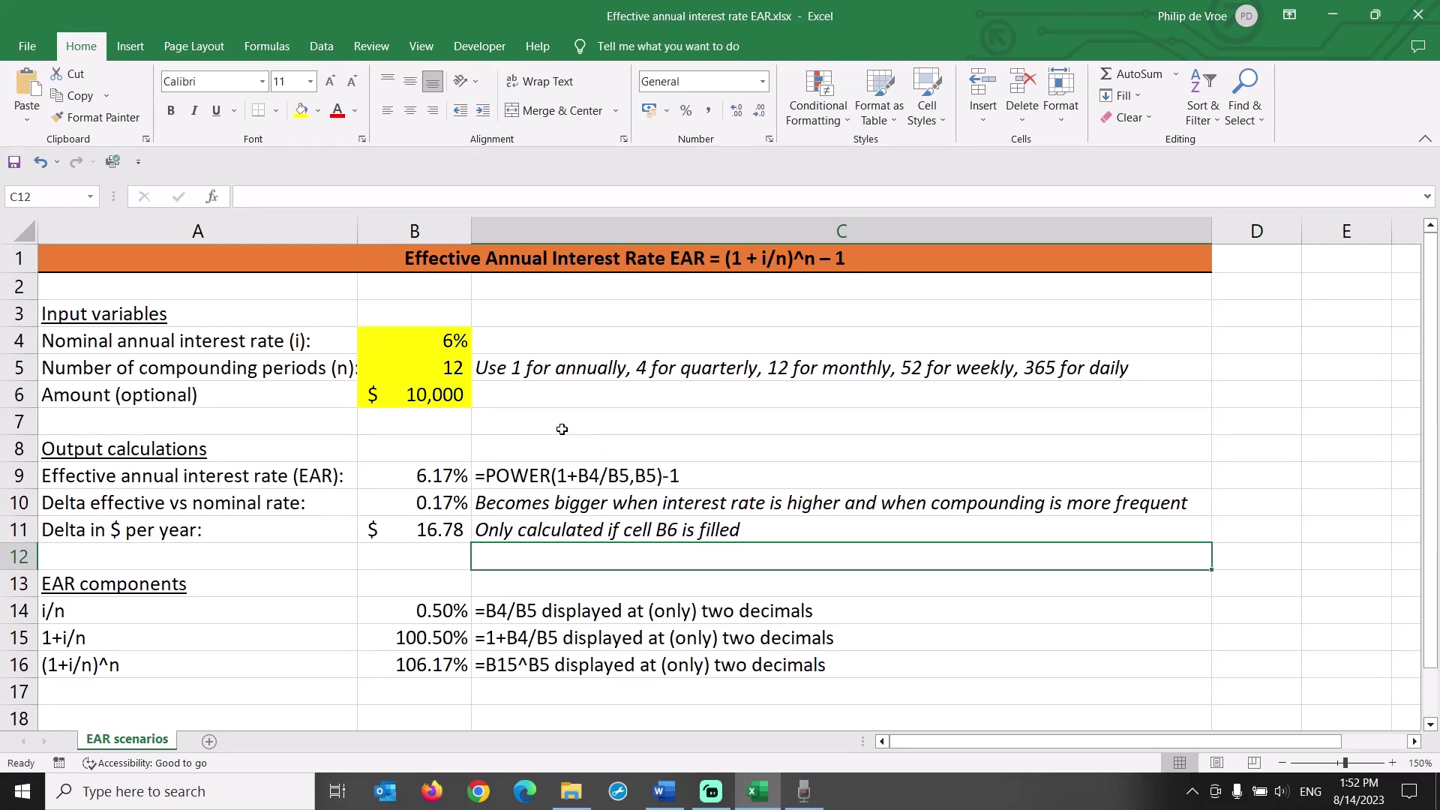
Set the number of compounding periods to 1 and compare the nominal rate row with the effective rate row.
{"action": "left_click", "coordinate": [442, 371]}
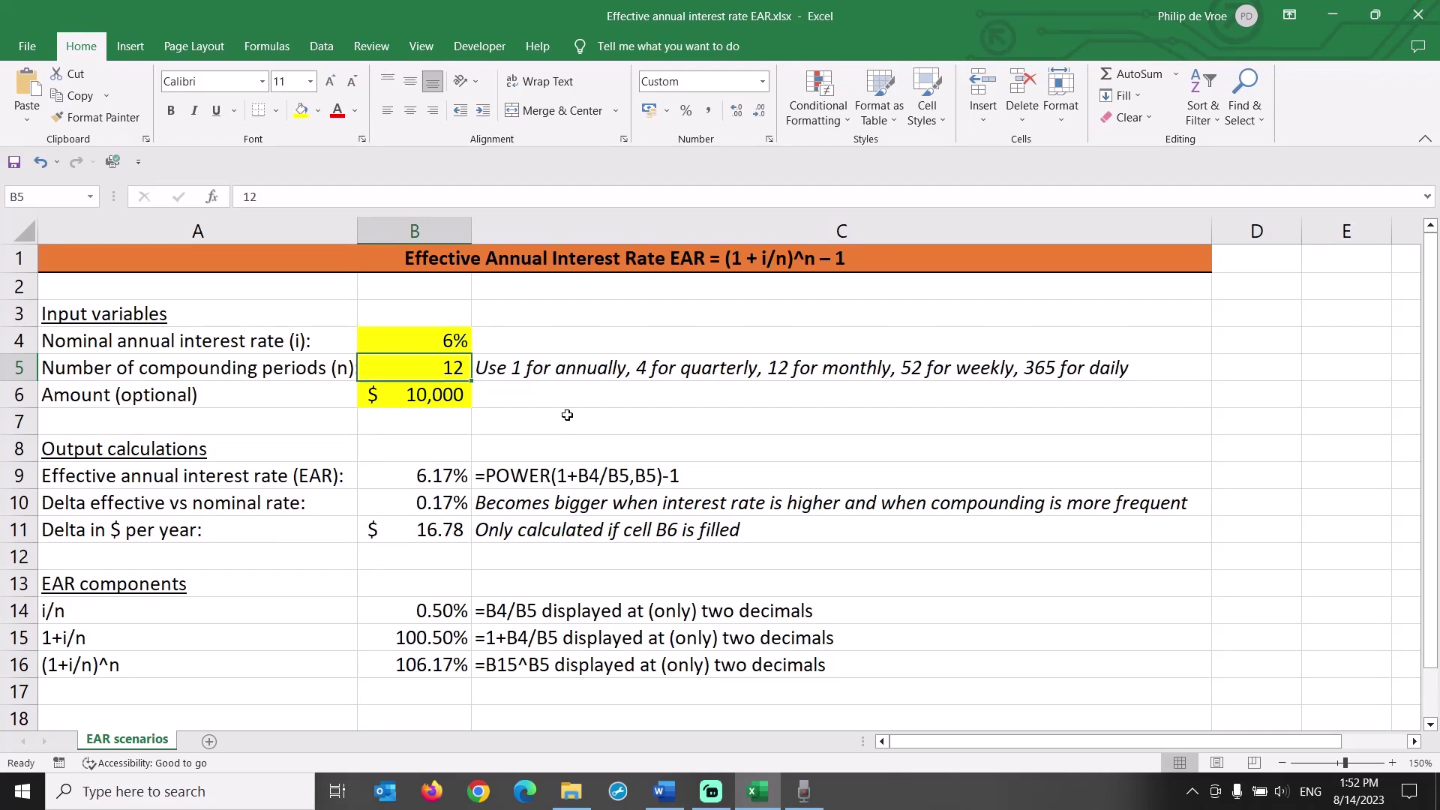
{"action": "type", "text": "1"}
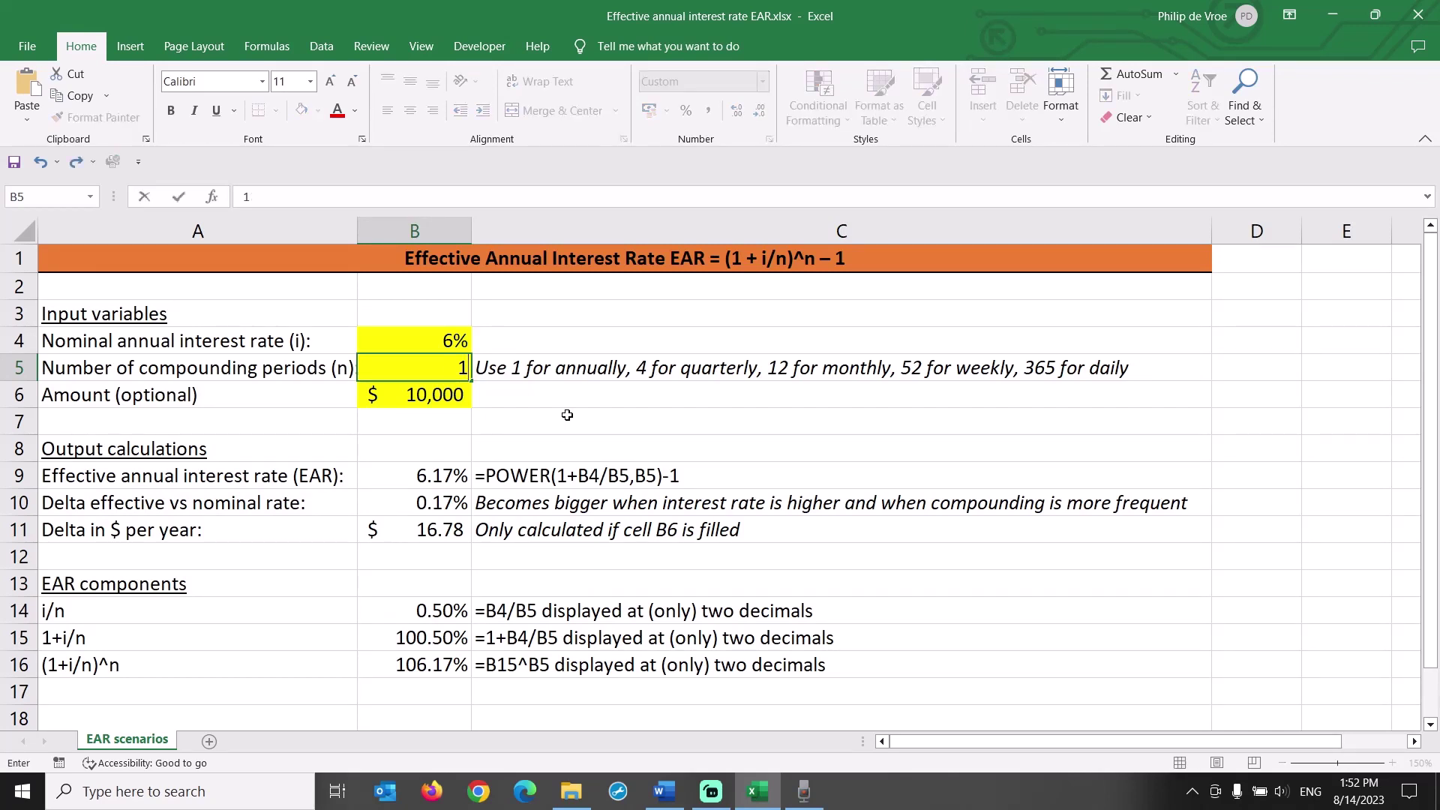
{"action": "key", "text": "Return"}
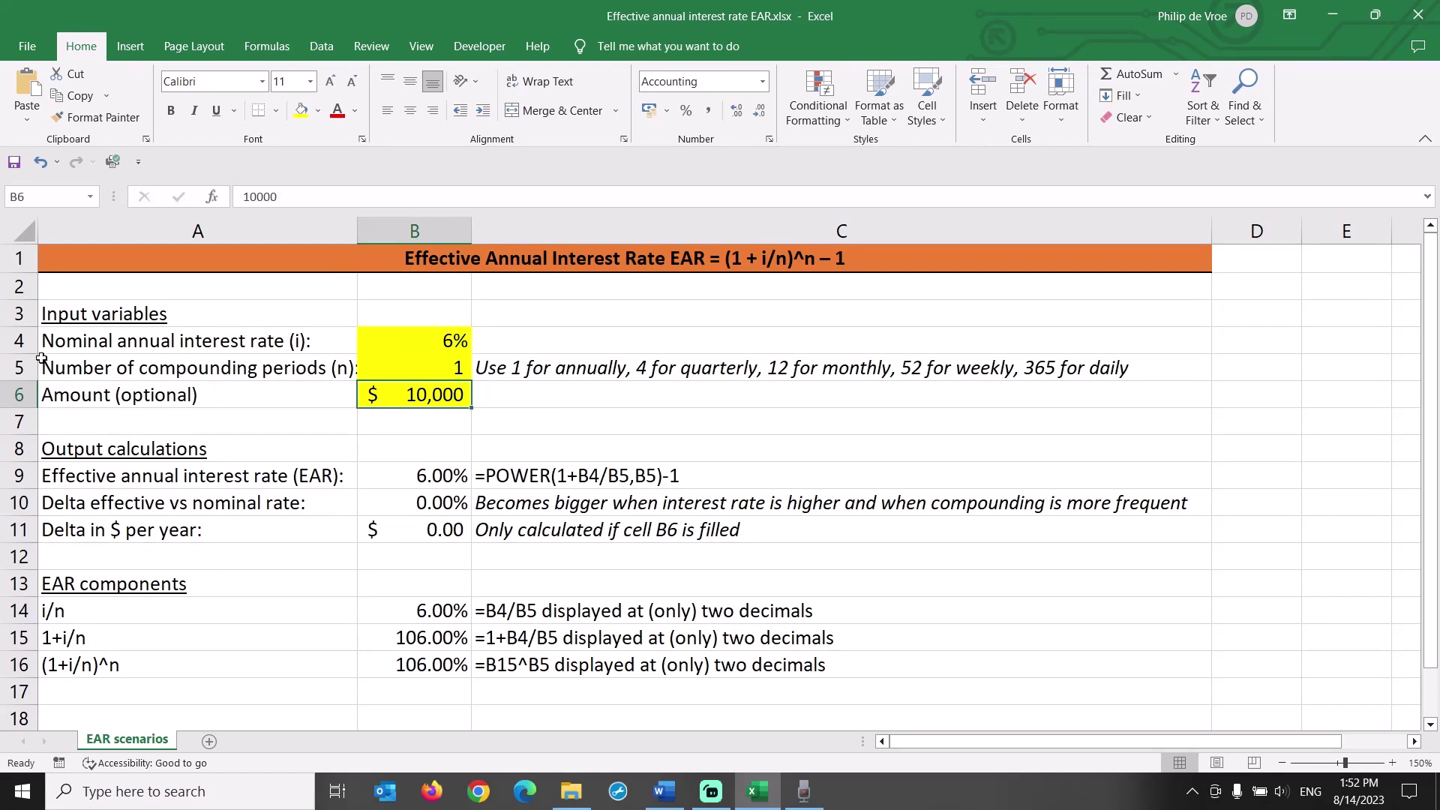
{"action": "left_click", "coordinate": [20, 342]}
{"action": "left_click", "coordinate": [23, 473], "text": "ctrl"}
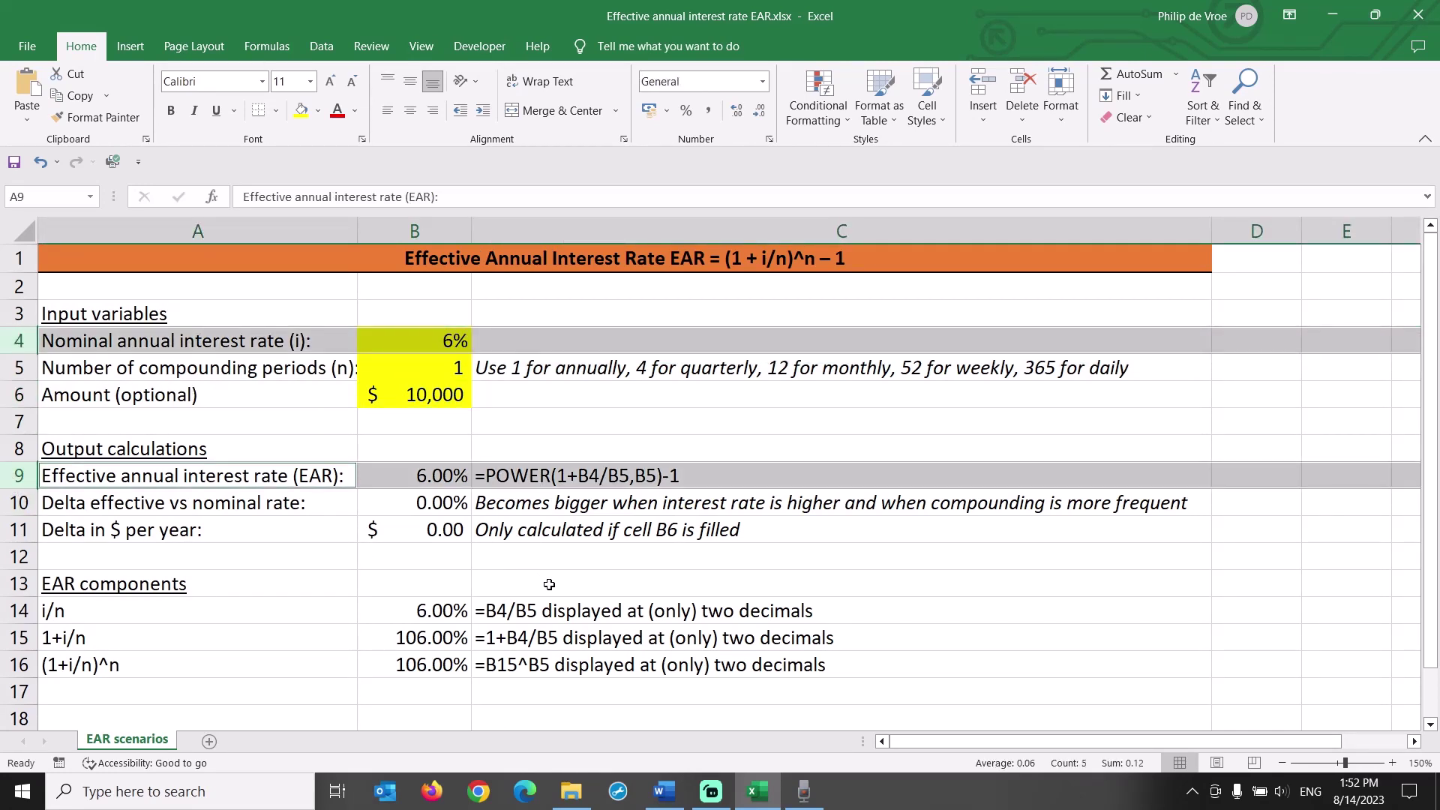
Set the number of compounding periods in B5 to 2.
{"action": "left_click", "coordinate": [452, 368]}
{"action": "type", "text": "2"}
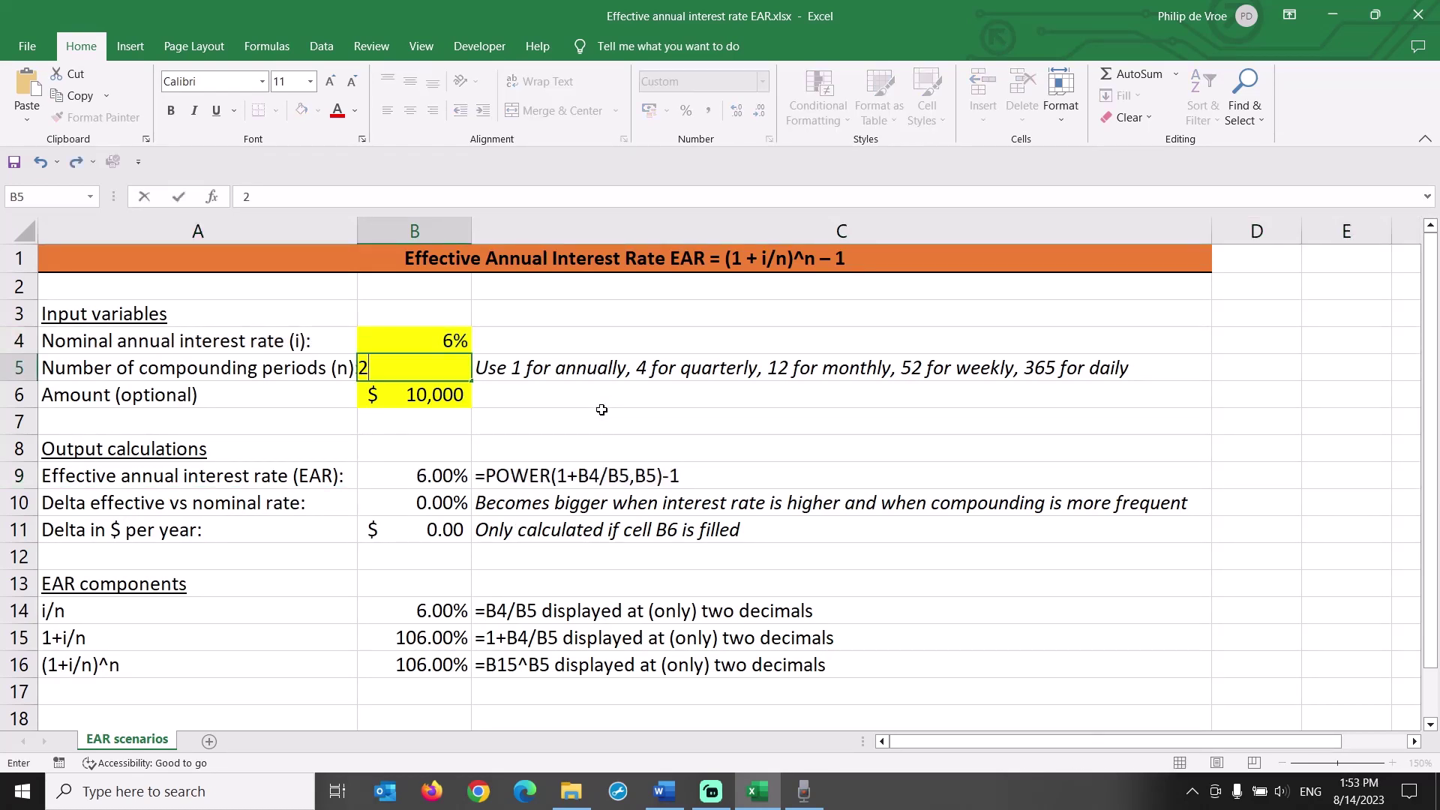
{"action": "key", "text": "Return"}
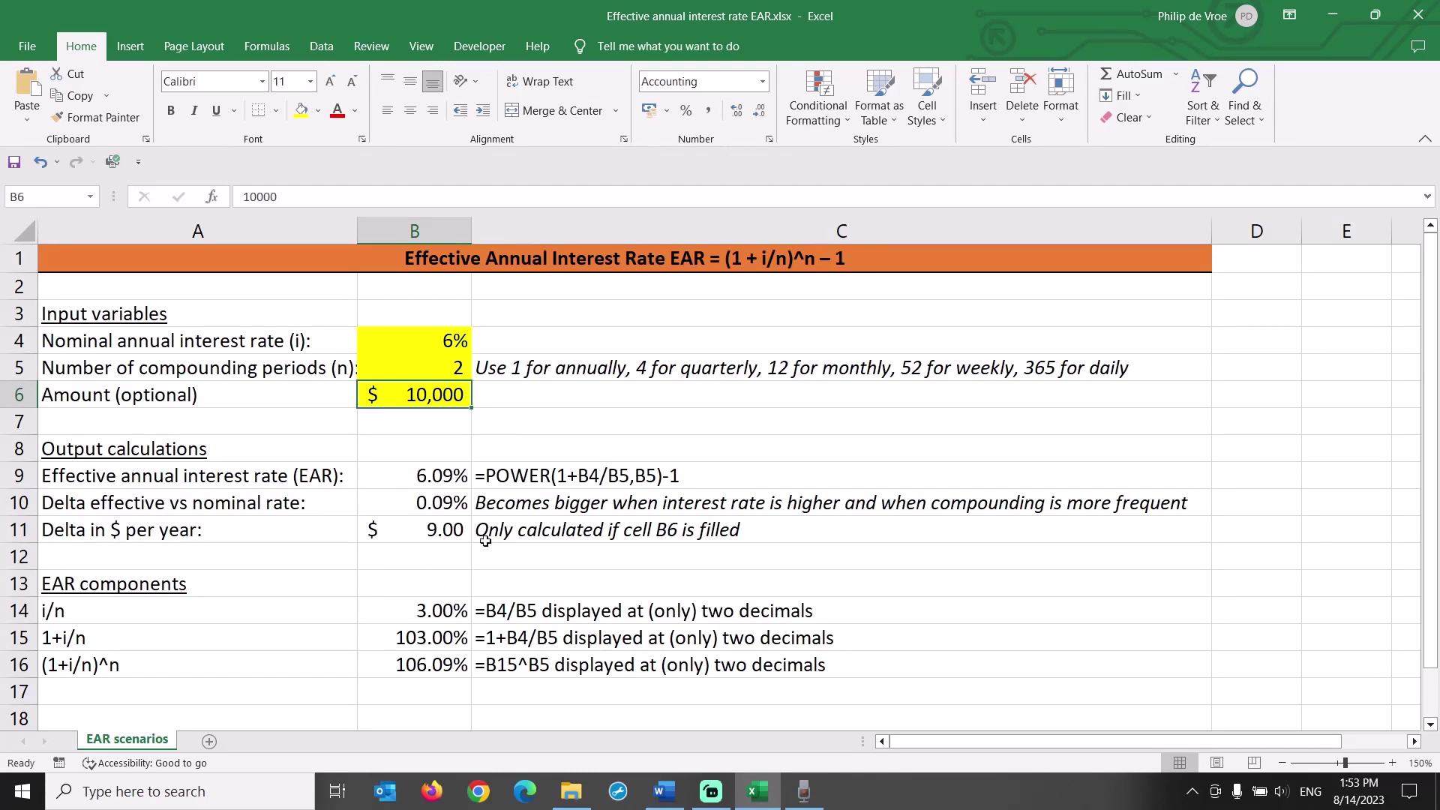
Trace the semi-annual calculation through the EAR components in rows 14 to 16 and compare the effective rate with the nominal rate.
{"action": "left_click", "coordinate": [22, 611]}
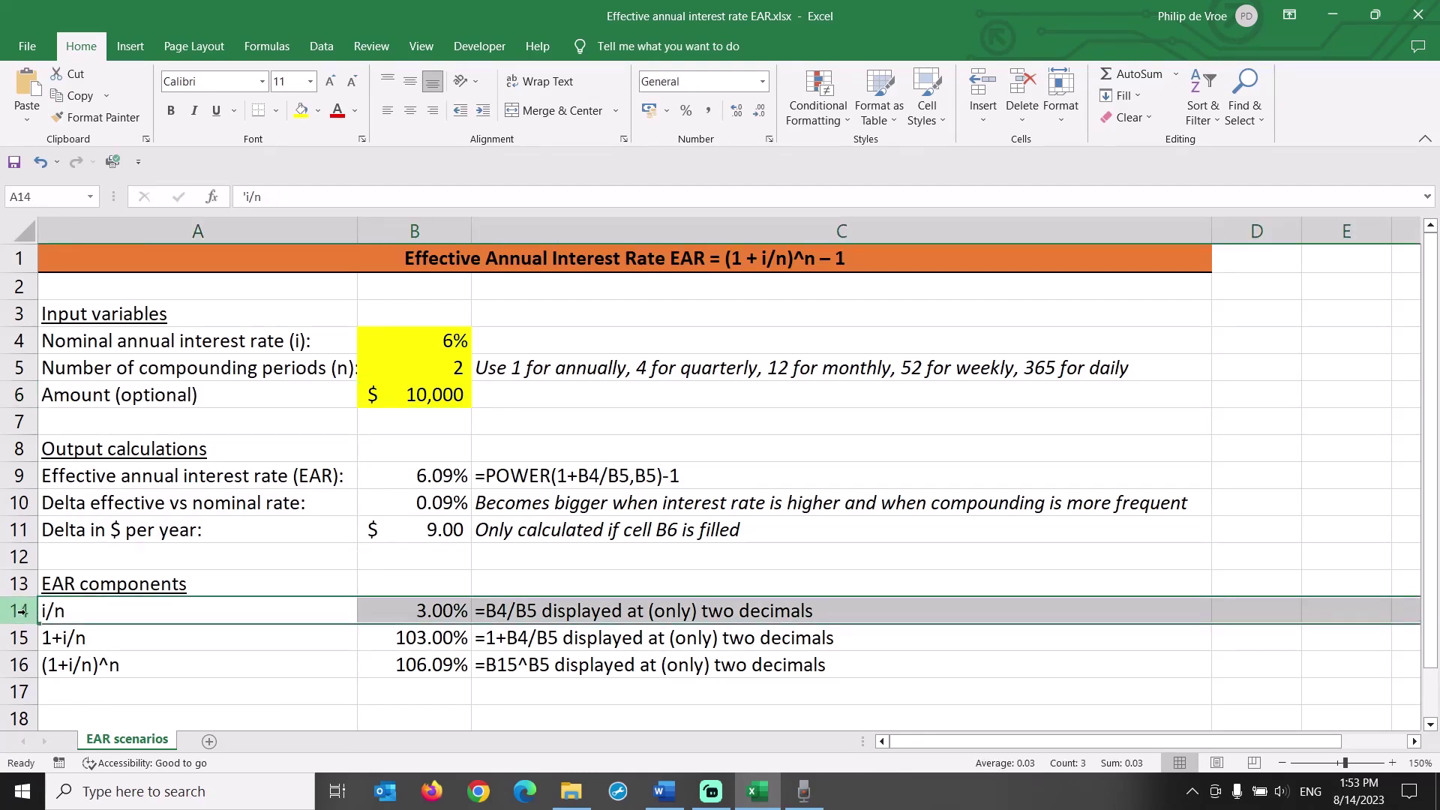
{"action": "left_click", "coordinate": [397, 474]}
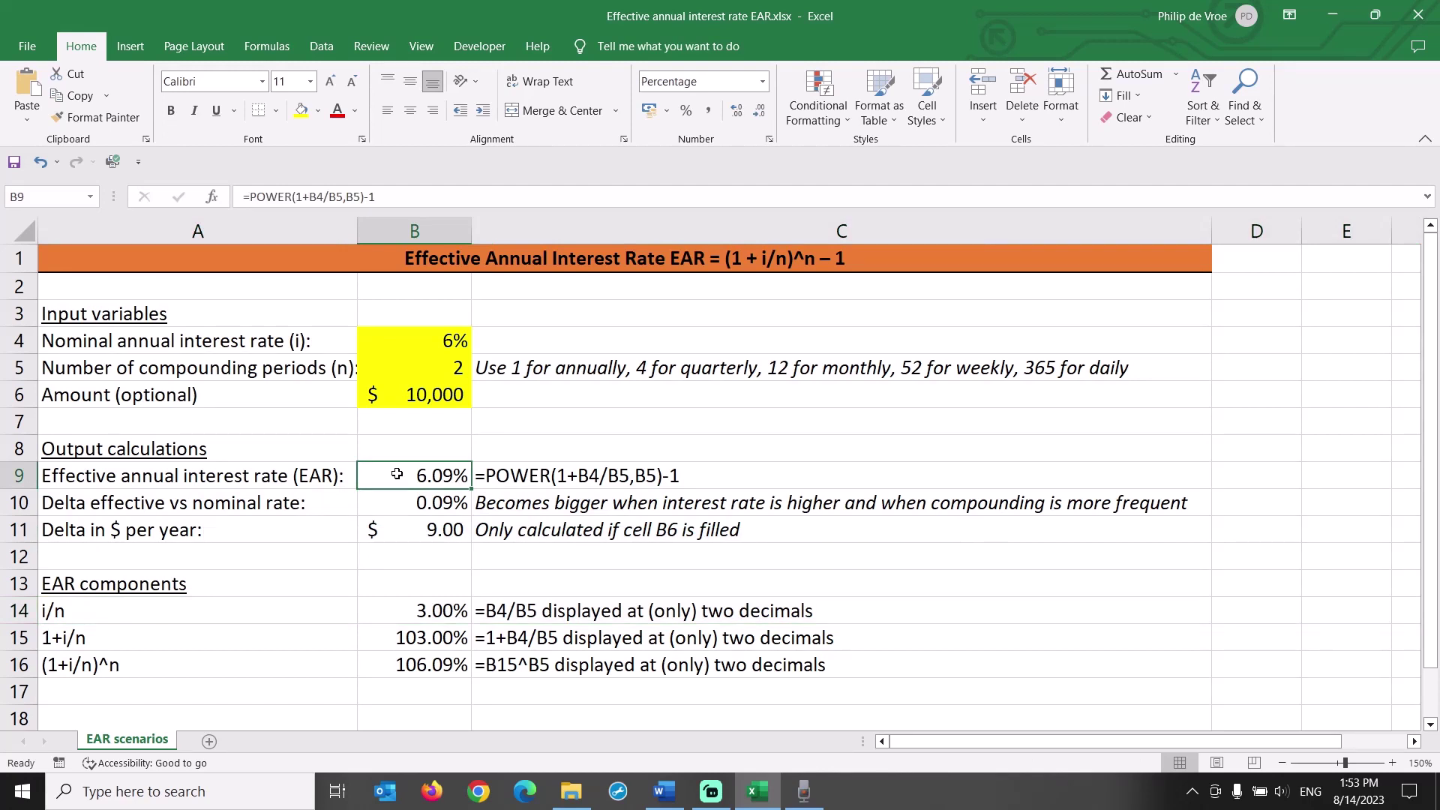
{"action": "left_click", "coordinate": [427, 343], "text": "ctrl"}
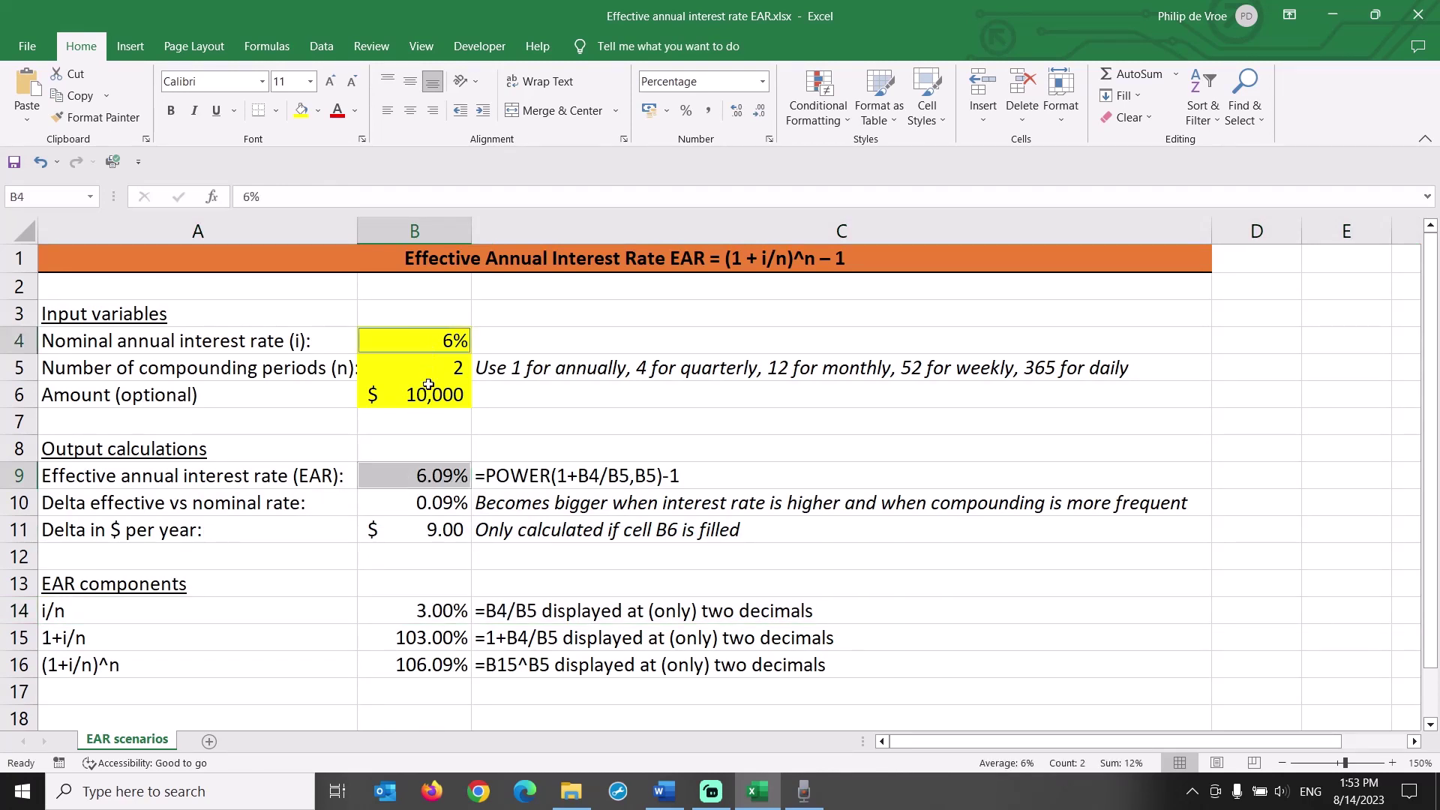
{"action": "left_click", "coordinate": [443, 609]}
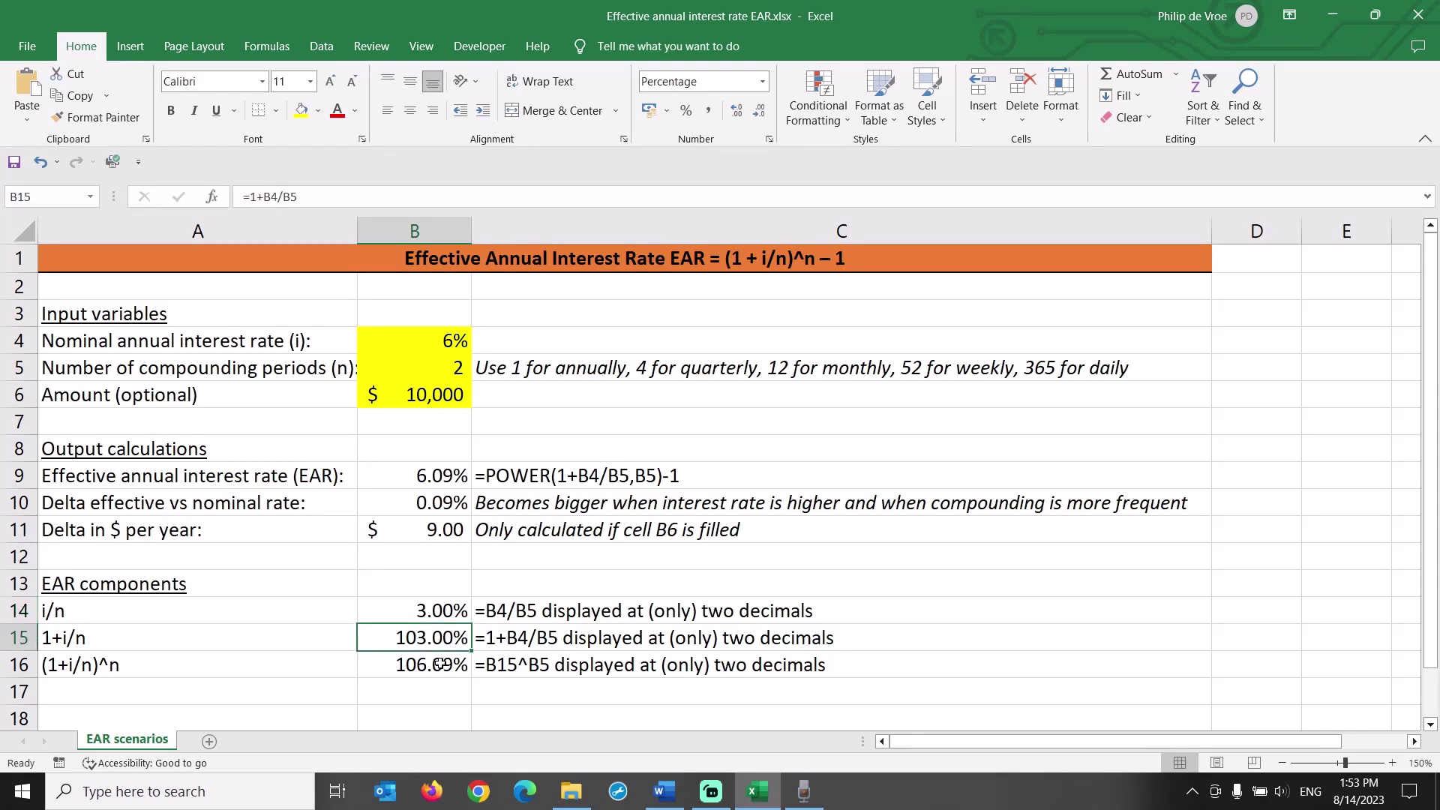
{"action": "left_click", "coordinate": [440, 666]}
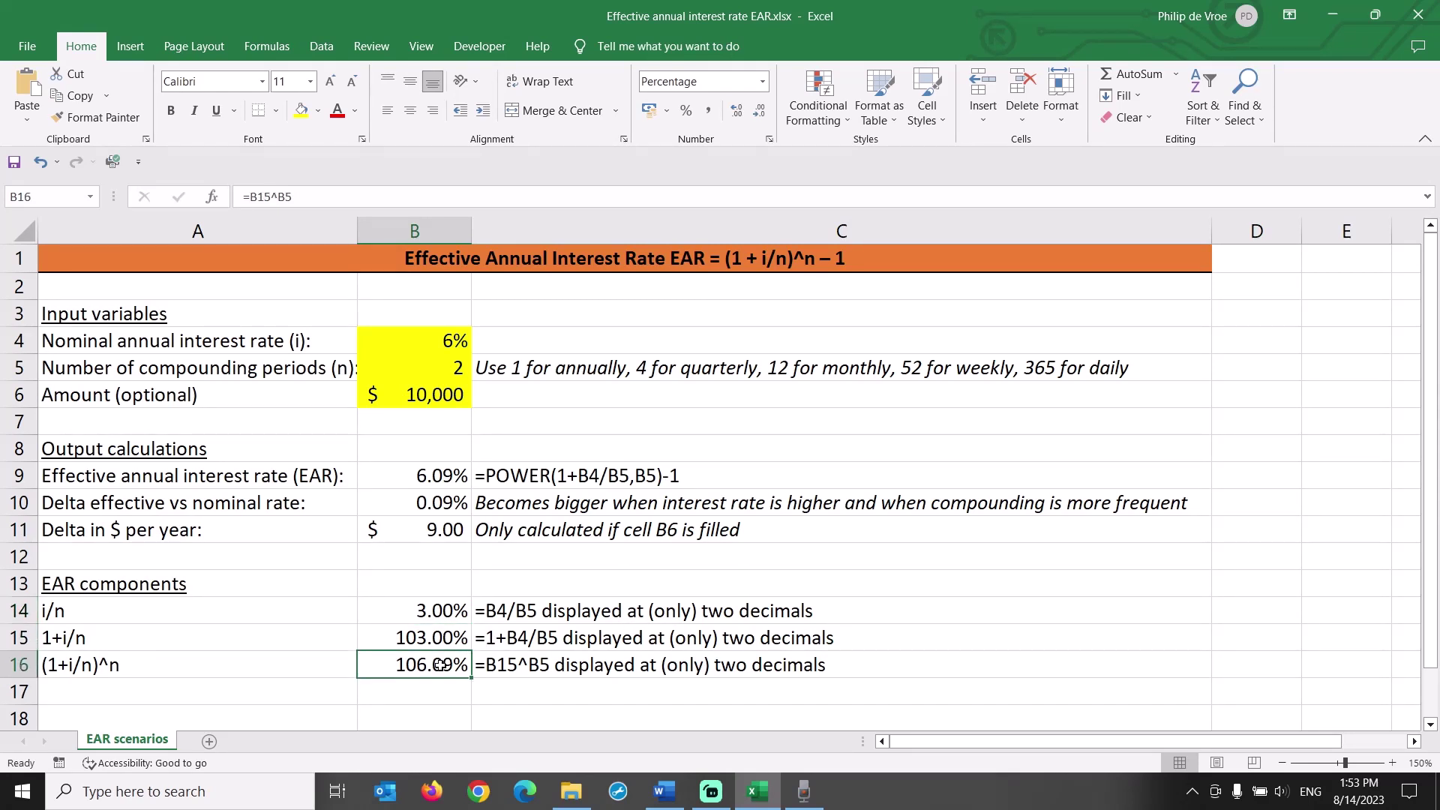
{"action": "left_click", "coordinate": [445, 476]}
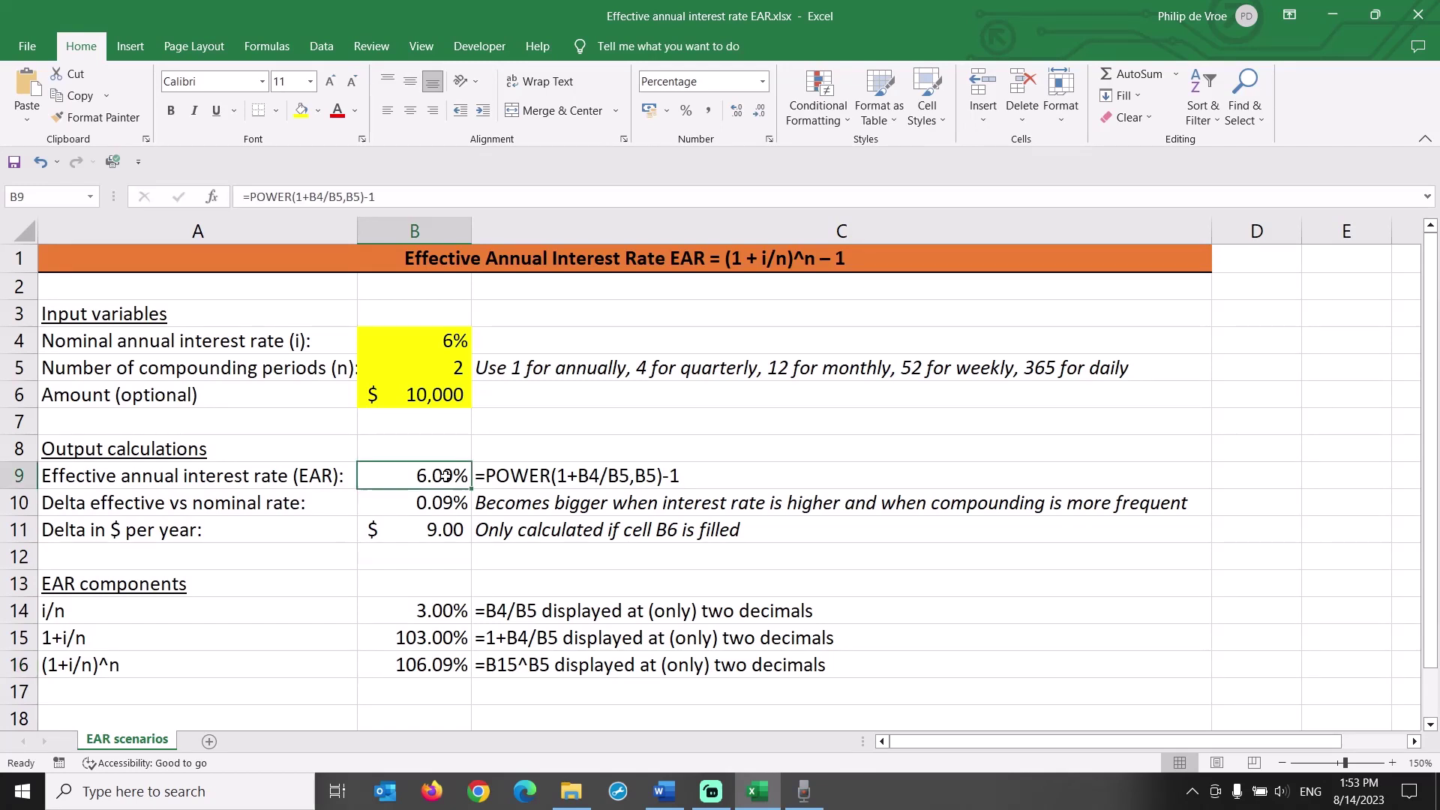
{"action": "left_click", "coordinate": [446, 338], "text": "ctrl"}
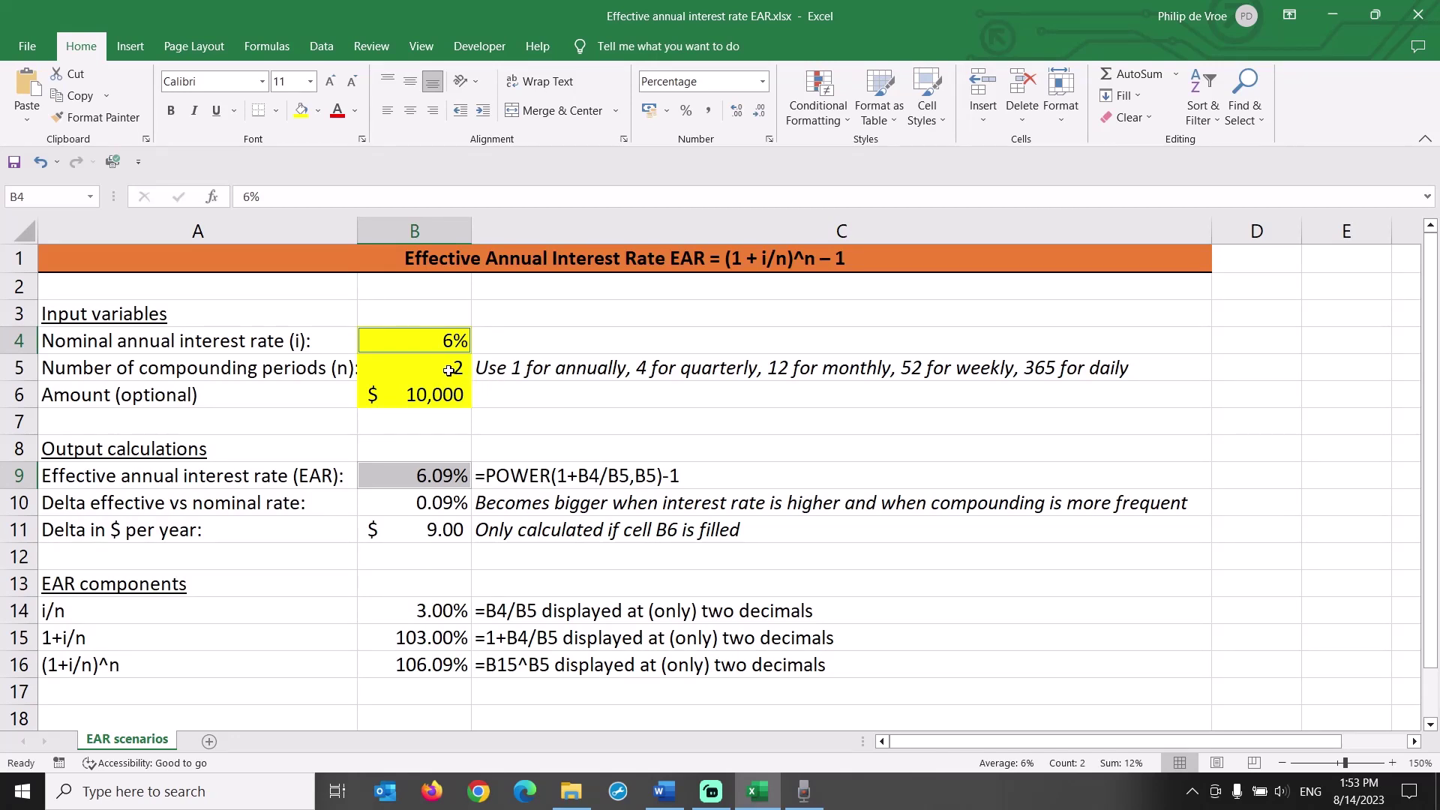
Set the number of compounding periods to 4 and check the three EAR components and the effective rate.
{"action": "left_click", "coordinate": [448, 369]}
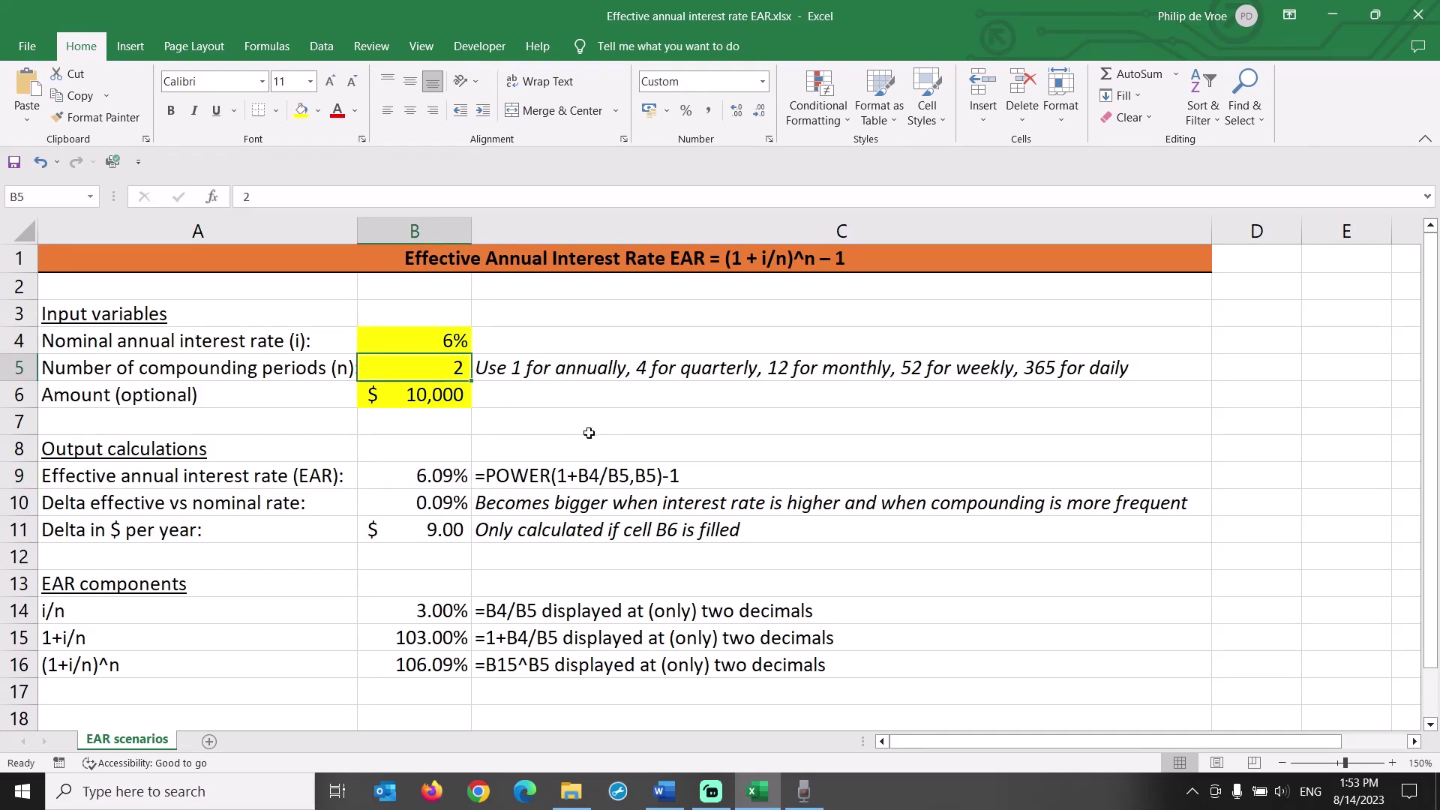
{"action": "type", "text": "4"}
{"action": "key", "text": "Return"}
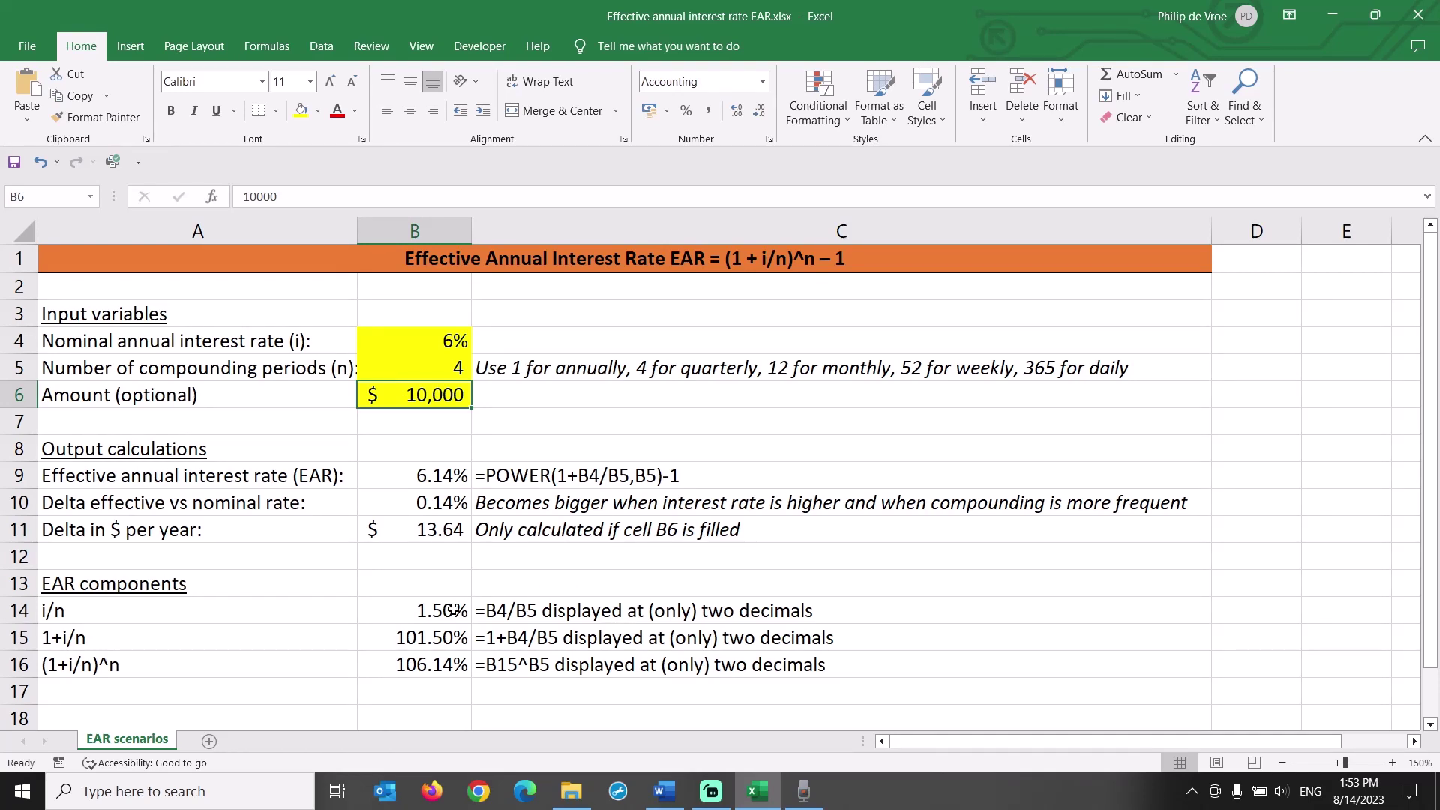
{"action": "left_click", "coordinate": [453, 609]}
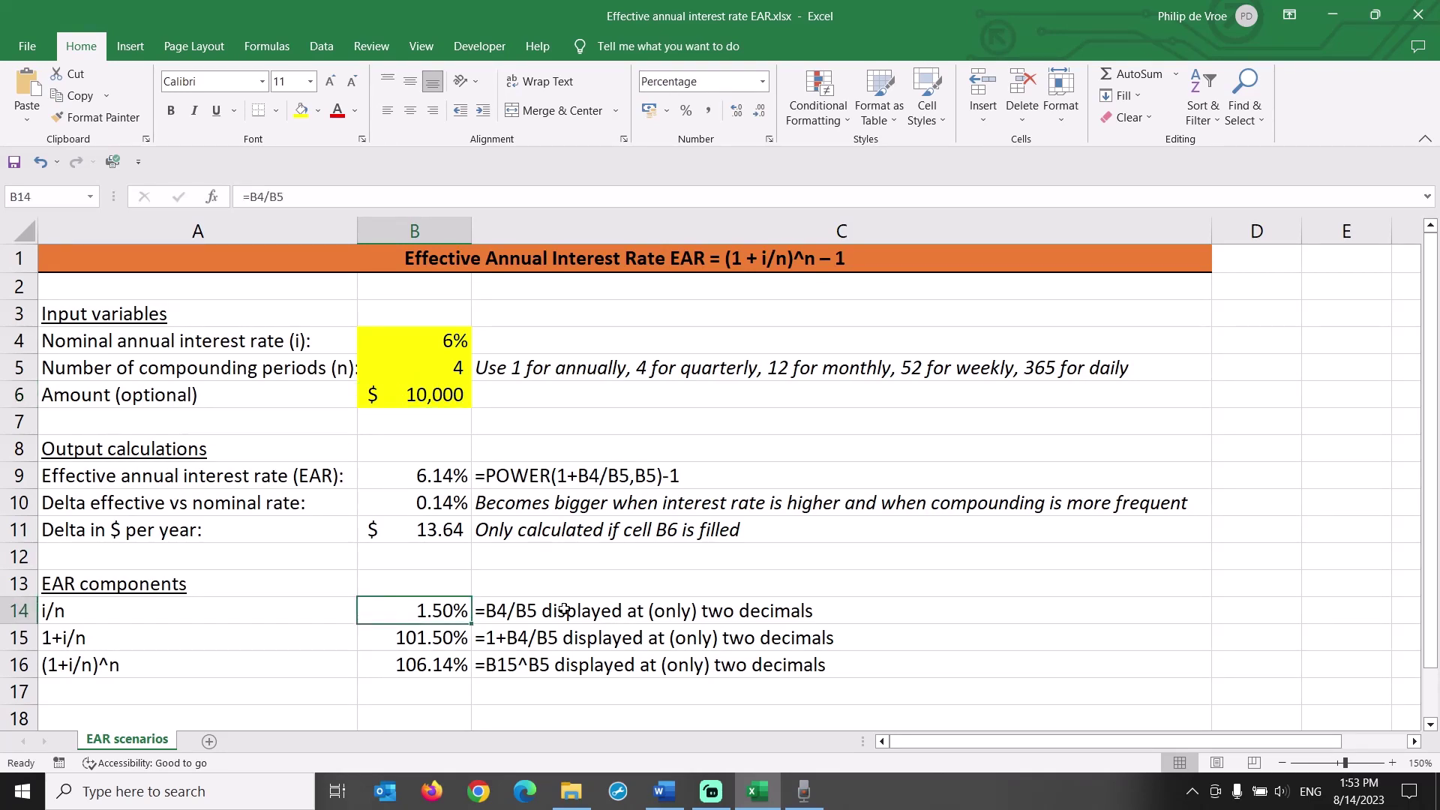
{"action": "left_click", "coordinate": [461, 636]}
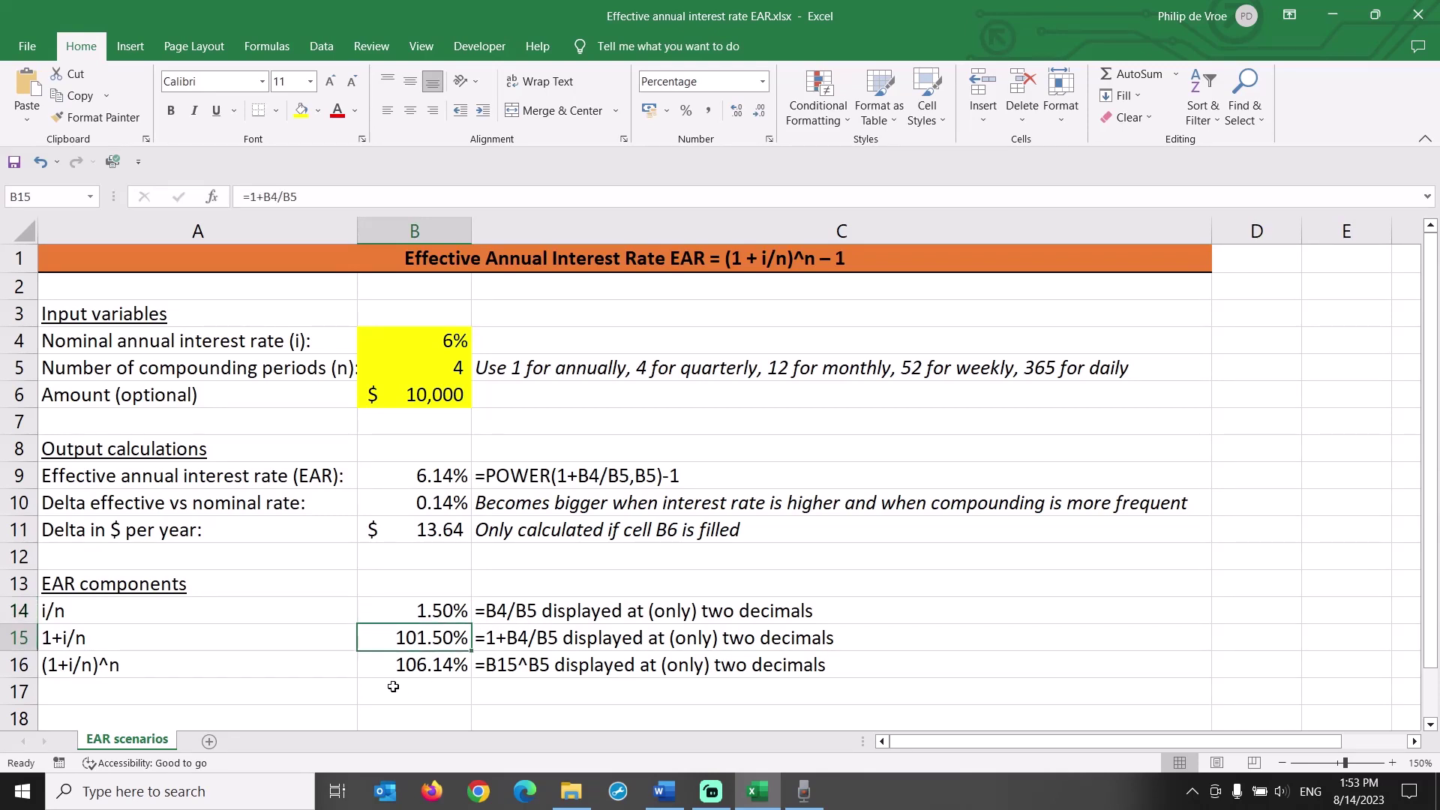
{"action": "left_click", "coordinate": [378, 668]}
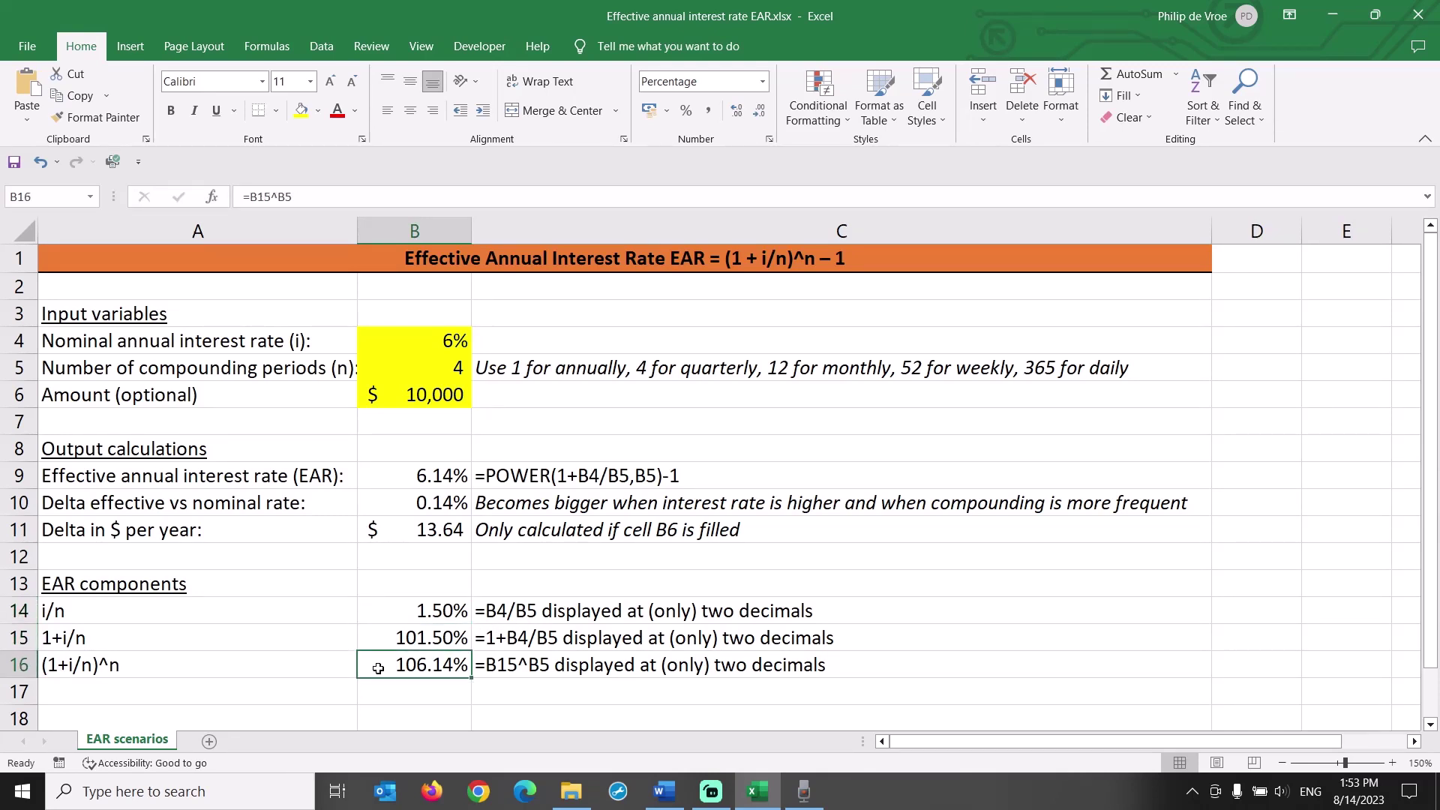
{"action": "left_click", "coordinate": [396, 476]}
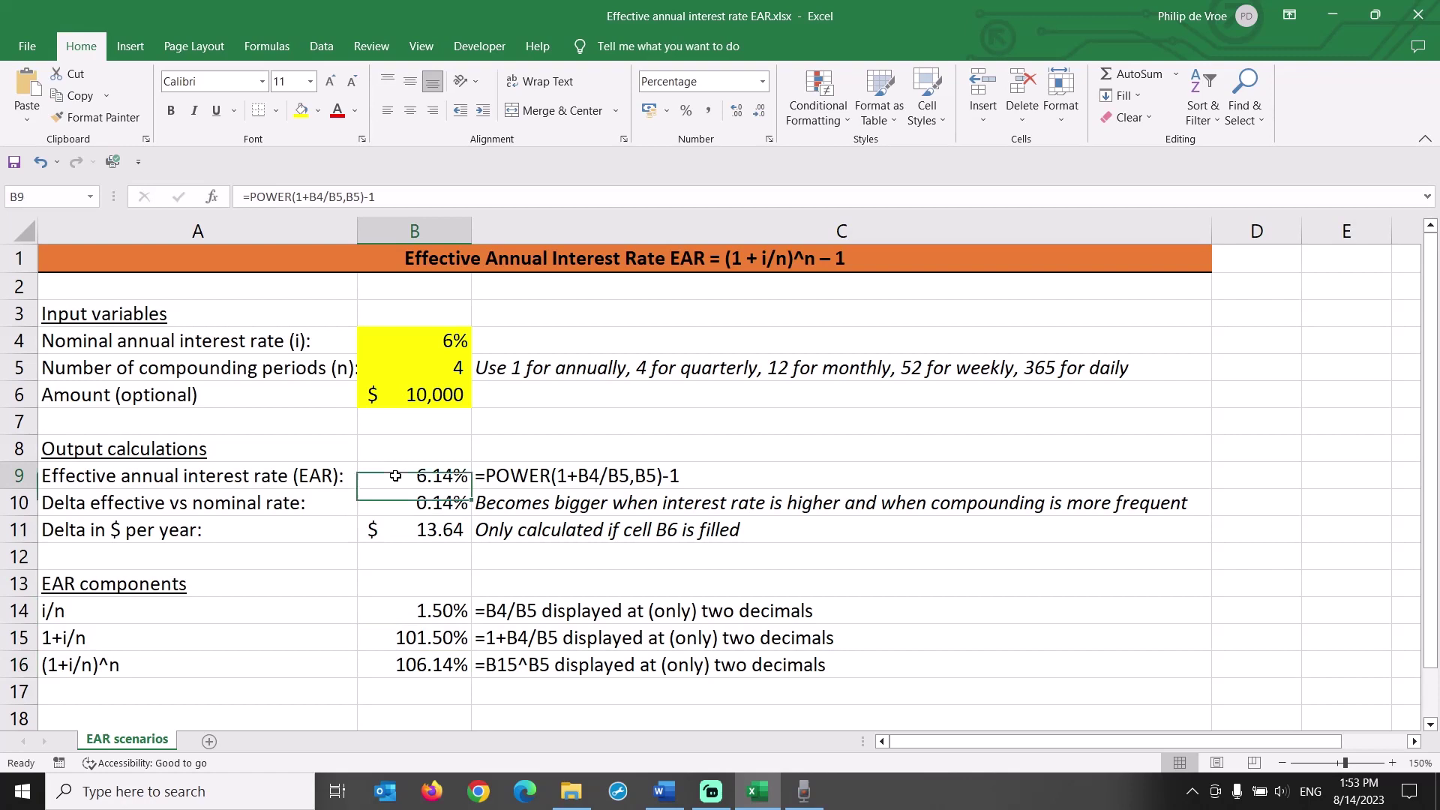
Set the number of compounding periods to 52 and check the i/n and (1+i/n)^n components.
{"action": "left_click", "coordinate": [418, 368]}
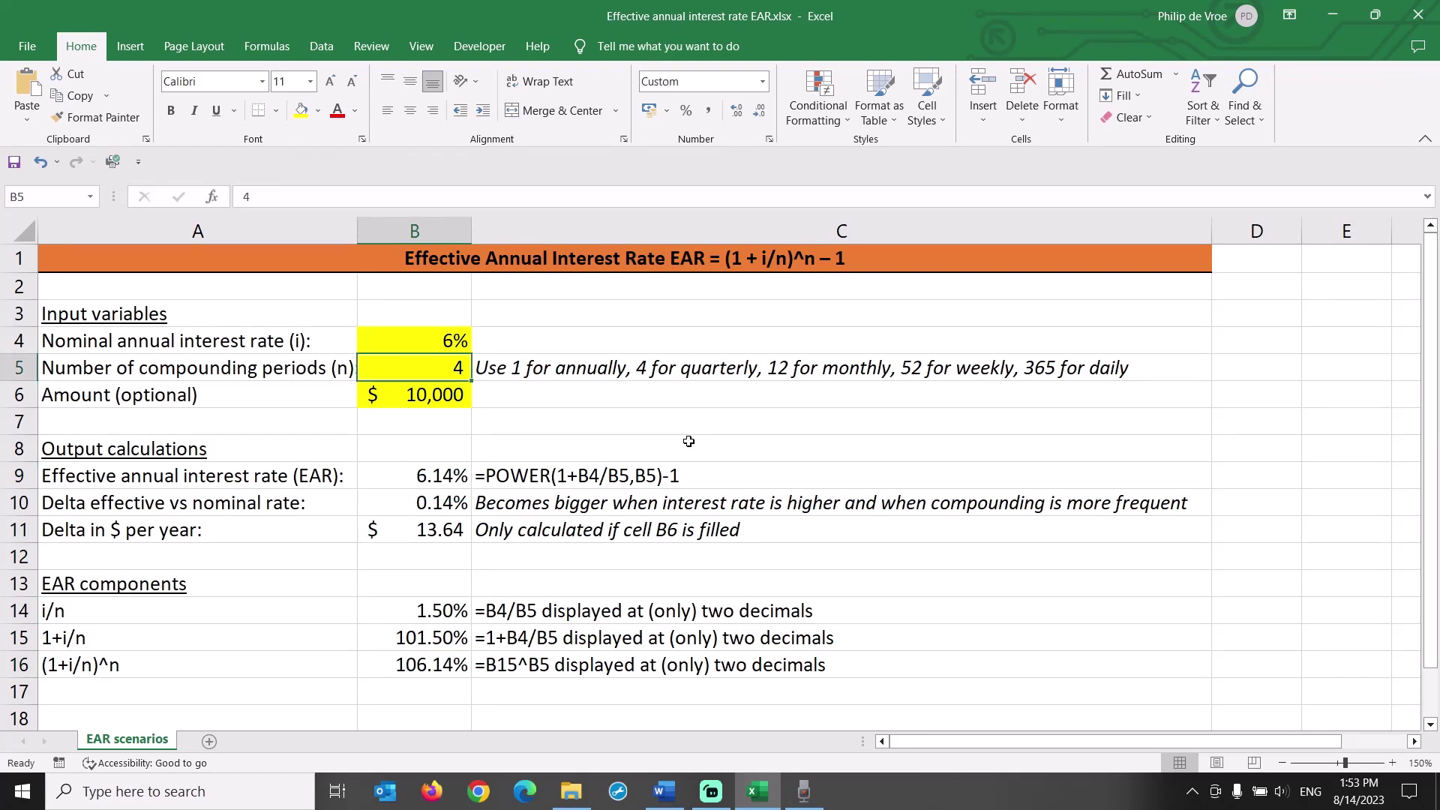
{"action": "type", "text": "52"}
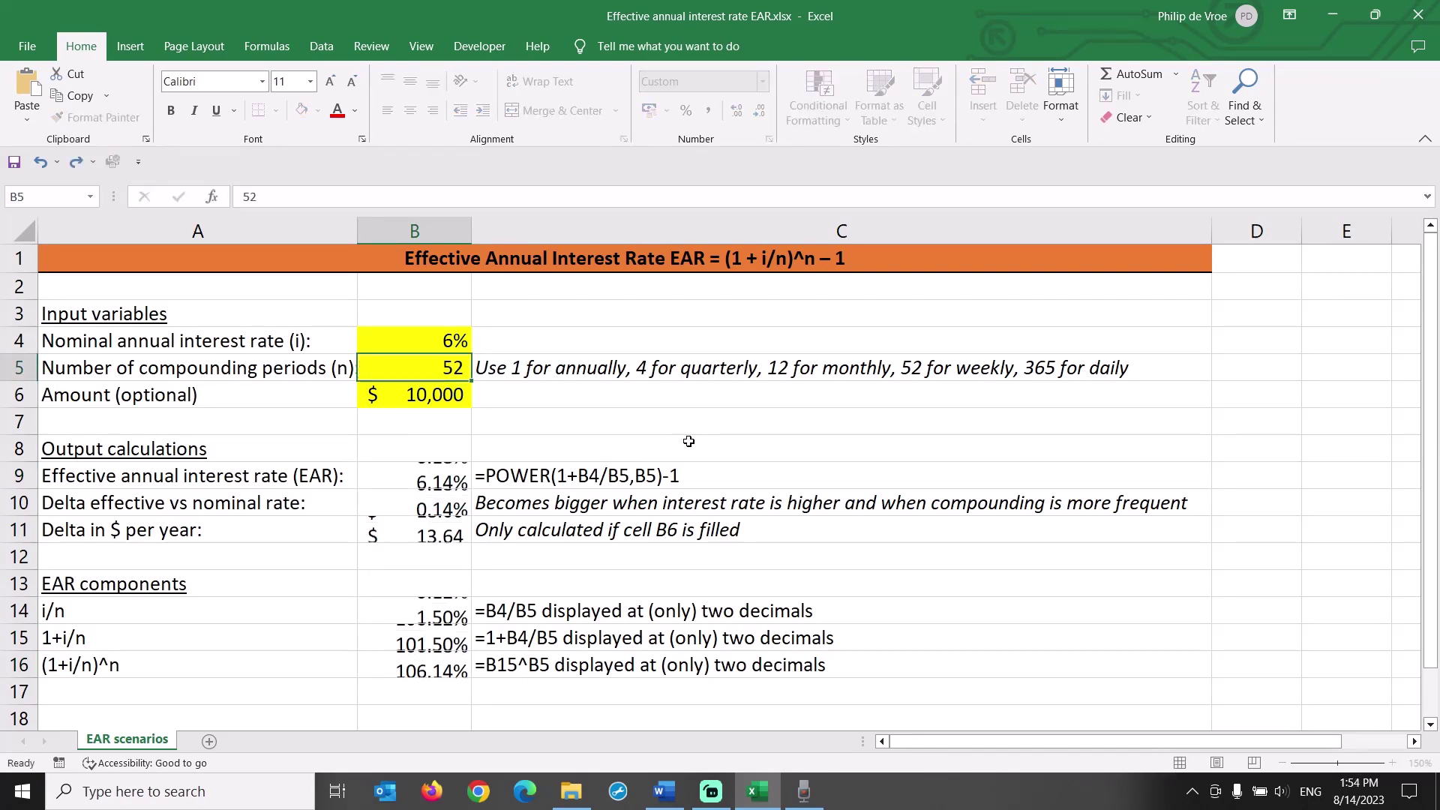
{"action": "key", "text": "Return"}
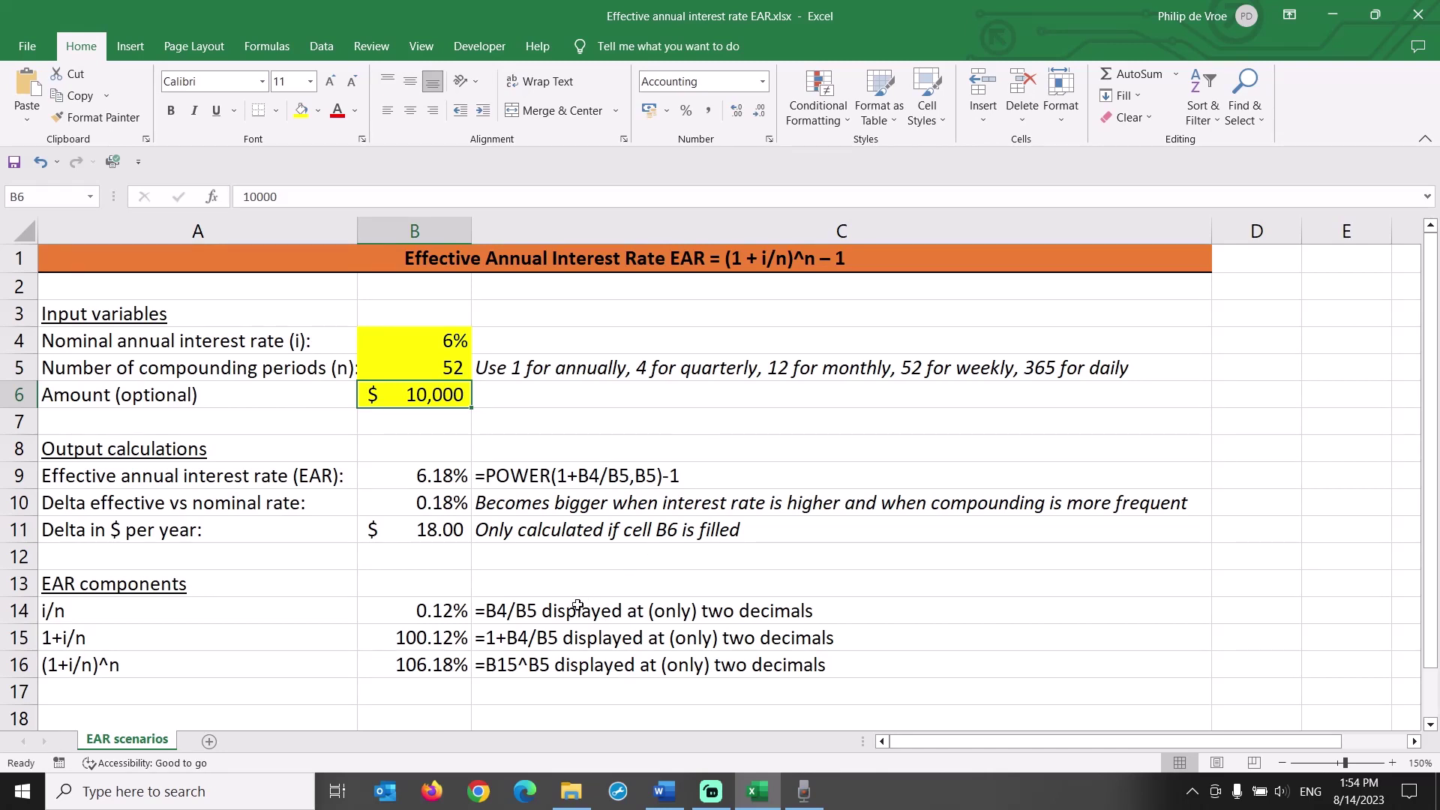
{"action": "left_click", "coordinate": [459, 615]}
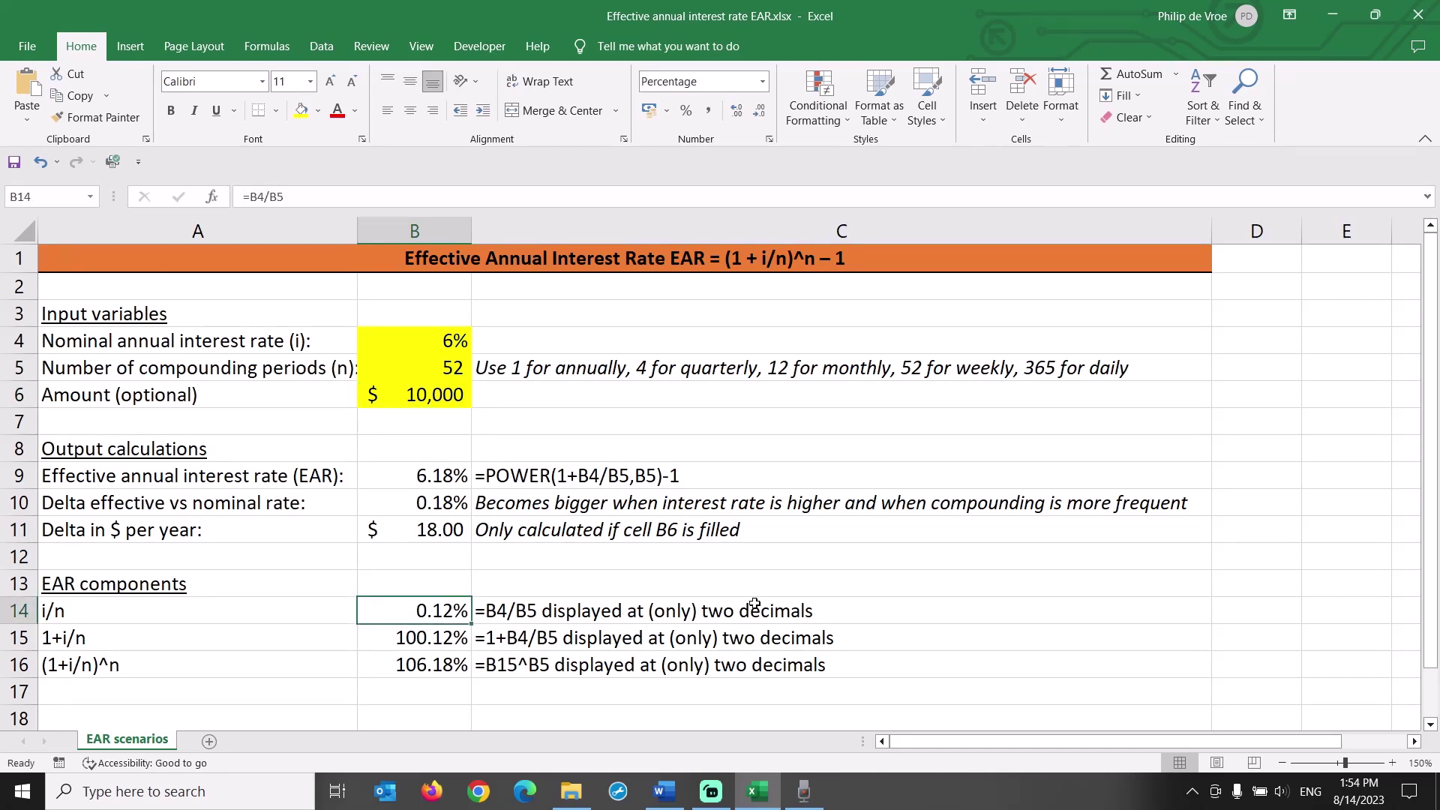
{"action": "left_click", "coordinate": [459, 664]}
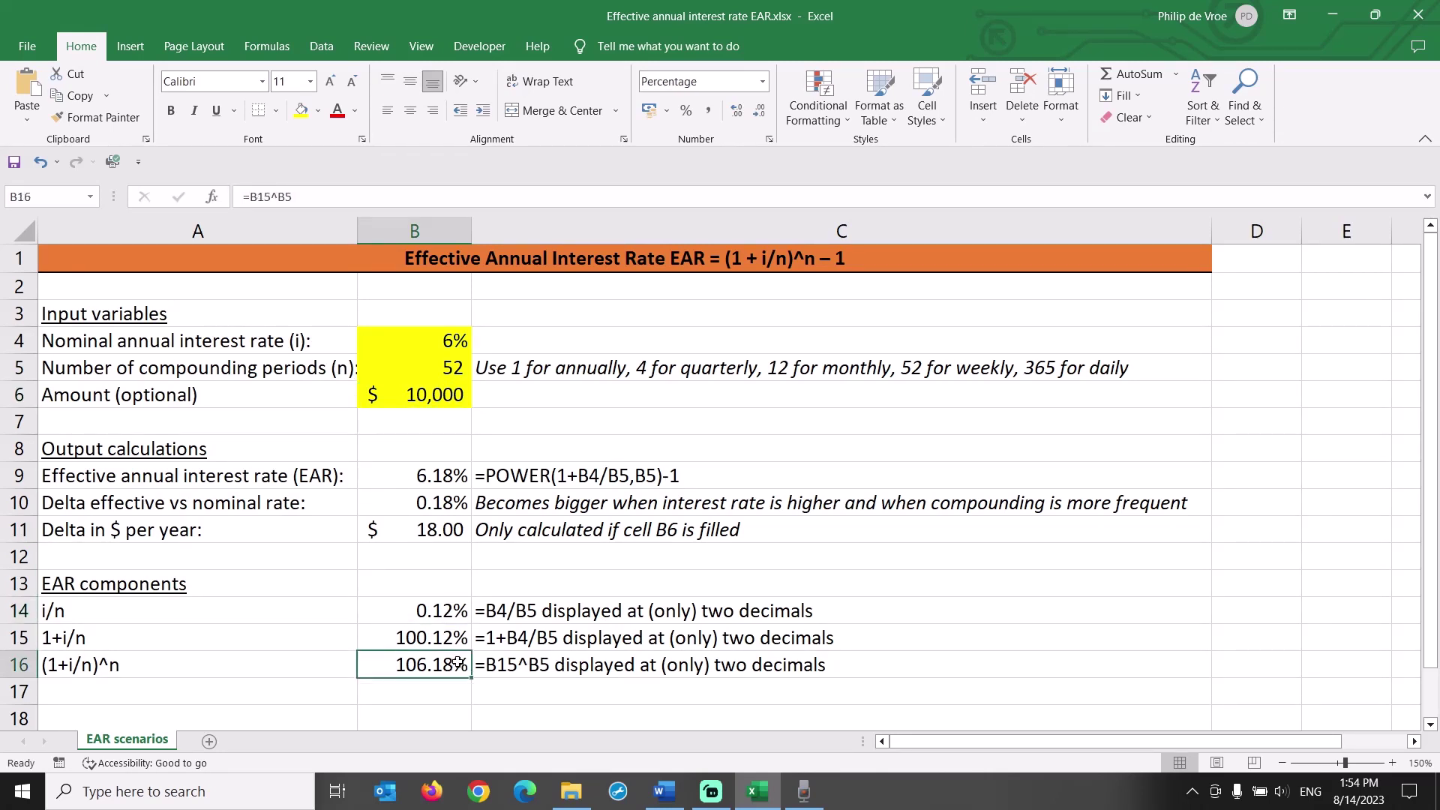
Examine the delta between effective and nominal rate and its explanatory note in C10, in relation to the compounding periods.
{"action": "left_click", "coordinate": [445, 372]}
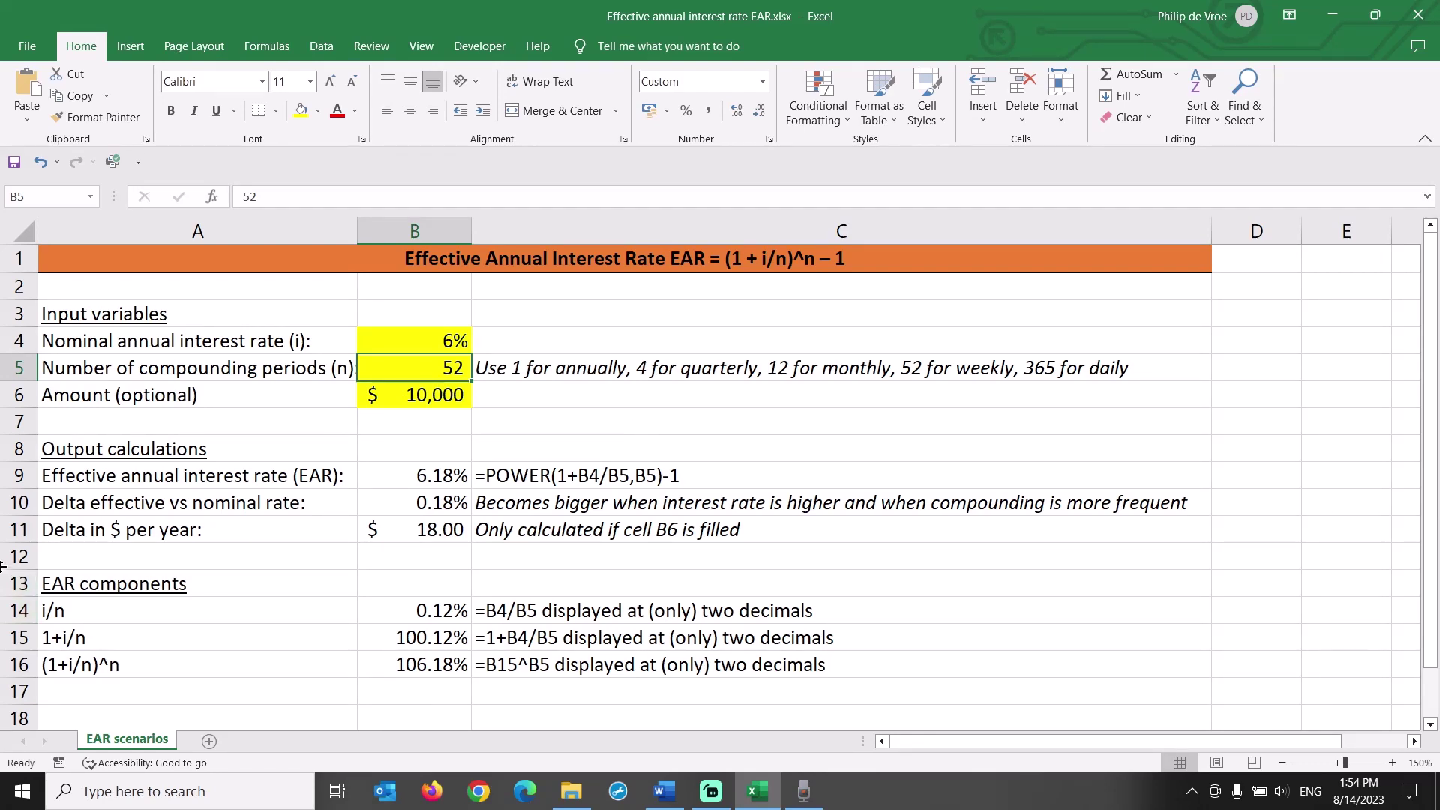
{"action": "left_click", "coordinate": [15, 503]}
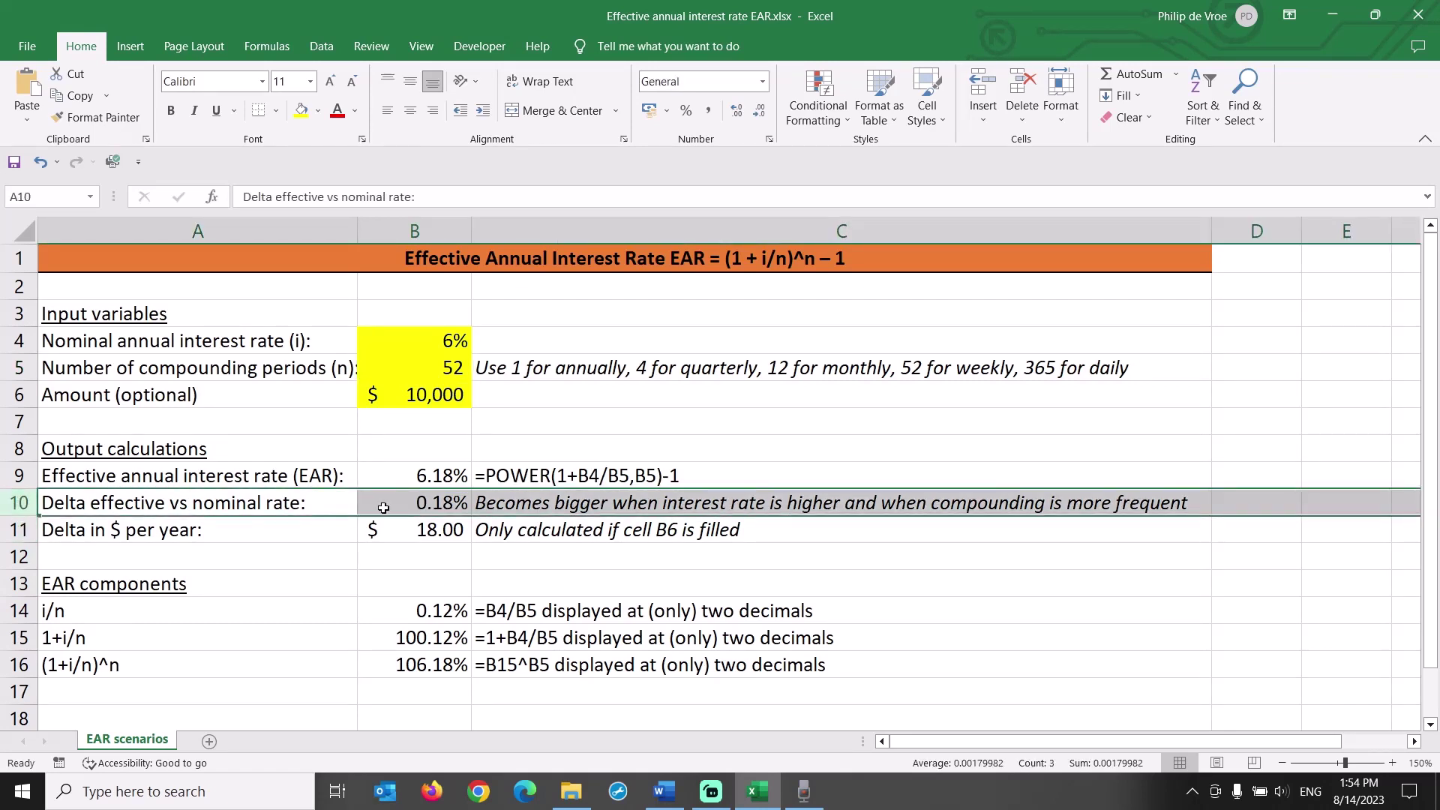
{"action": "left_click", "coordinate": [539, 508]}
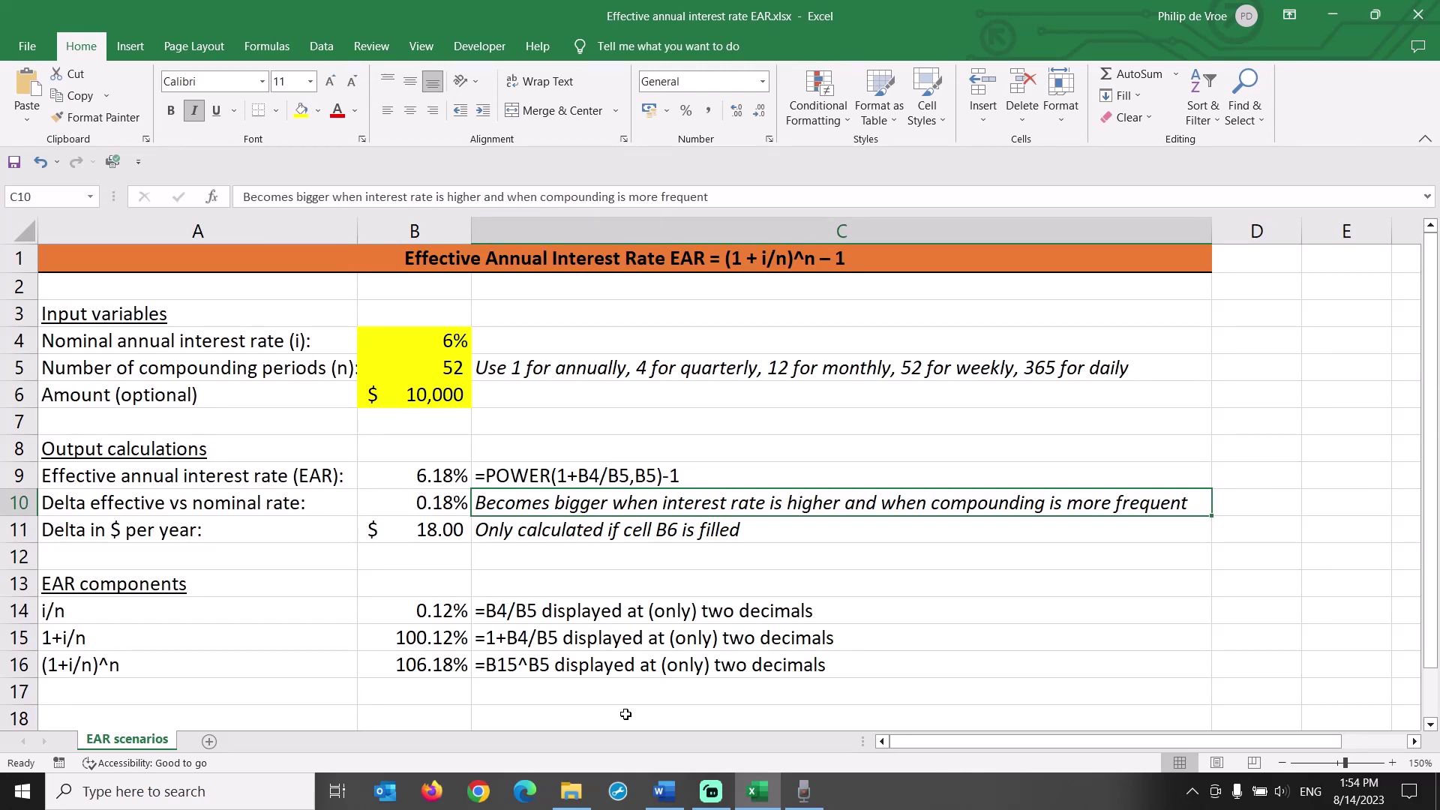
Set the number of compounding periods to 12 and check the delta between effective and nominal rate in B10.
{"action": "left_click", "coordinate": [444, 335]}
{"action": "key", "text": "Down"}
{"action": "type", "text": "12"}
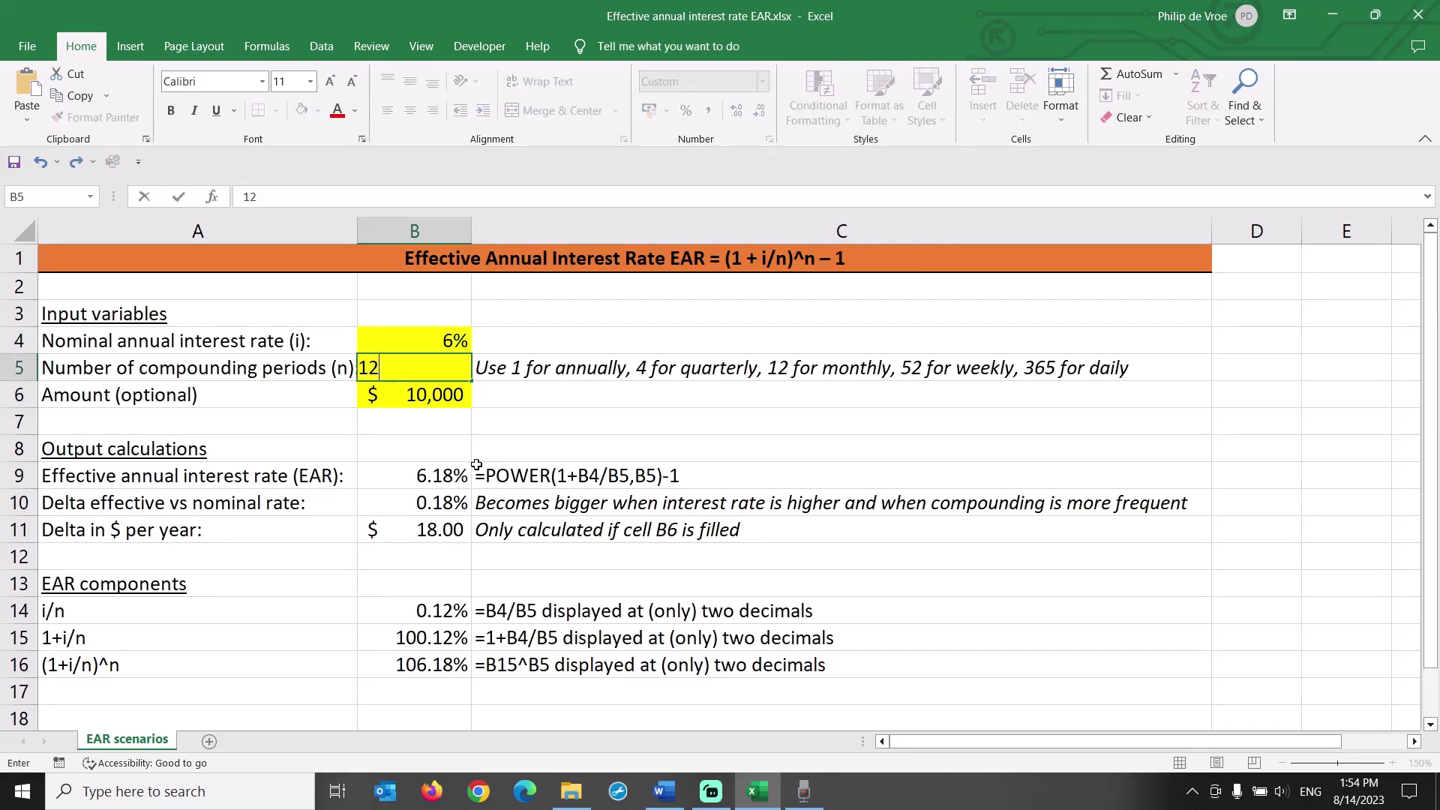
{"action": "key", "text": "ctrl+Return"}
{"action": "key", "text": "Down"}
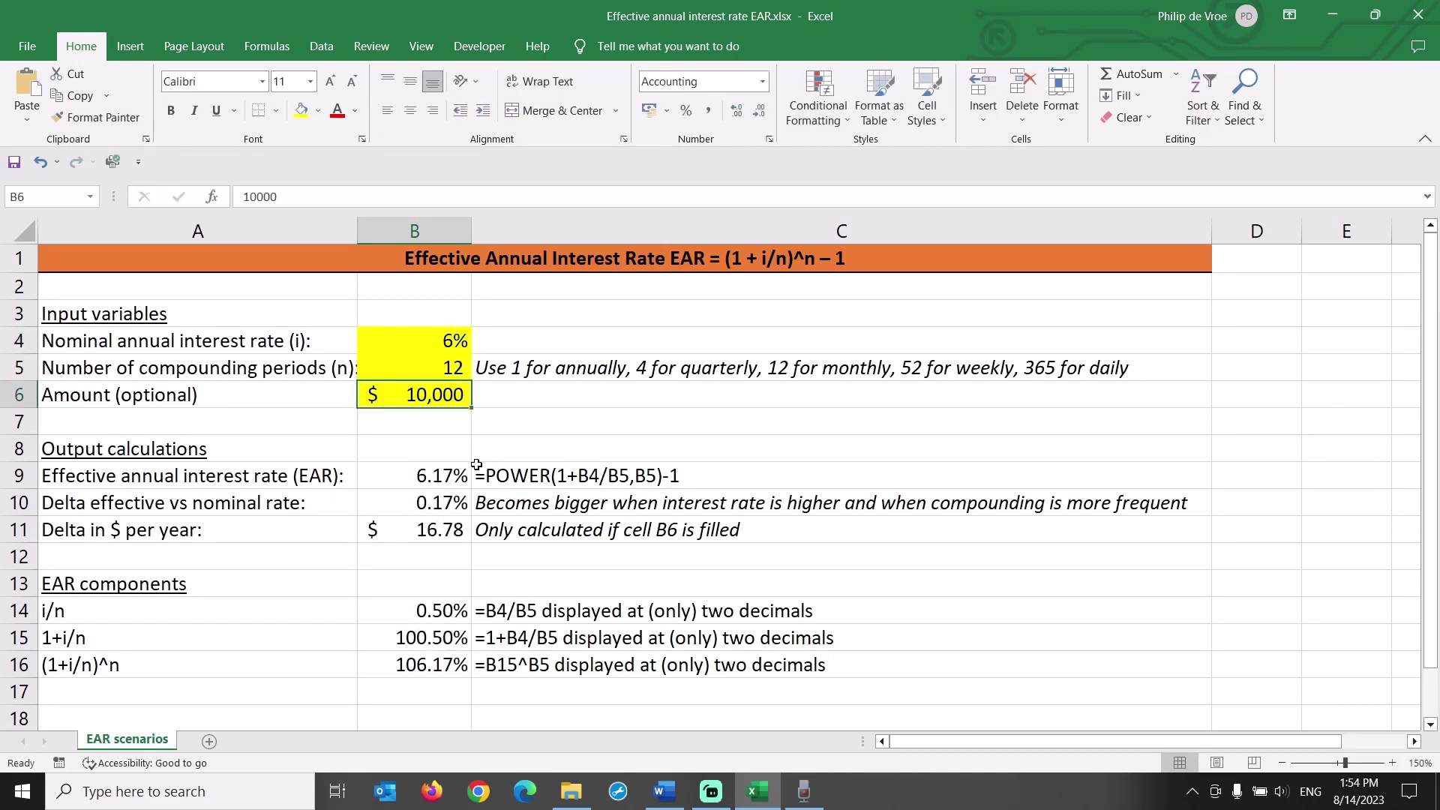
{"action": "left_click", "coordinate": [453, 498]}
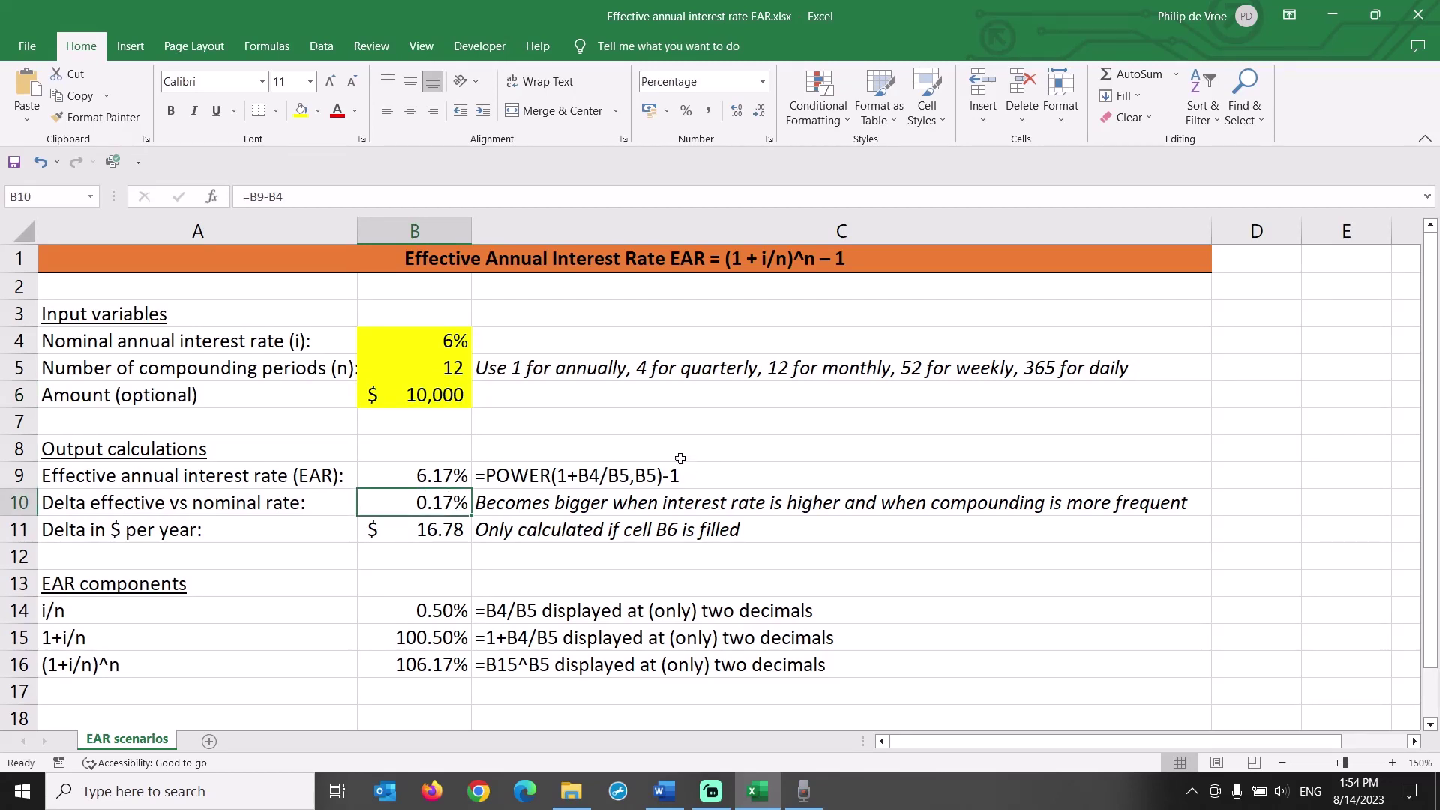
Set the nominal annual interest rate in B4 to 24% and check the delta between effective and nominal rate.
{"action": "left_click", "coordinate": [423, 341]}
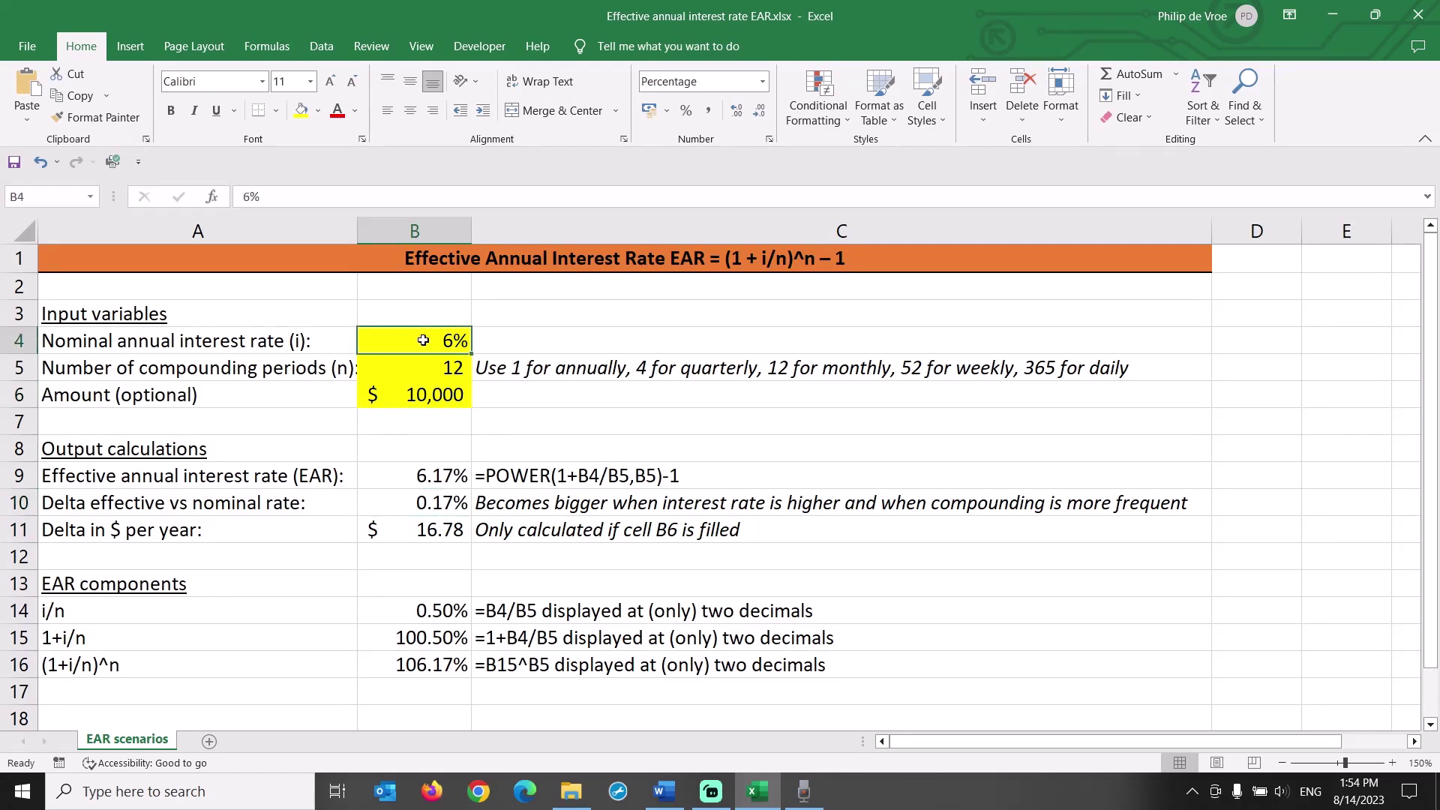
{"action": "type", "text": "24"}
{"action": "key", "text": "Return"}
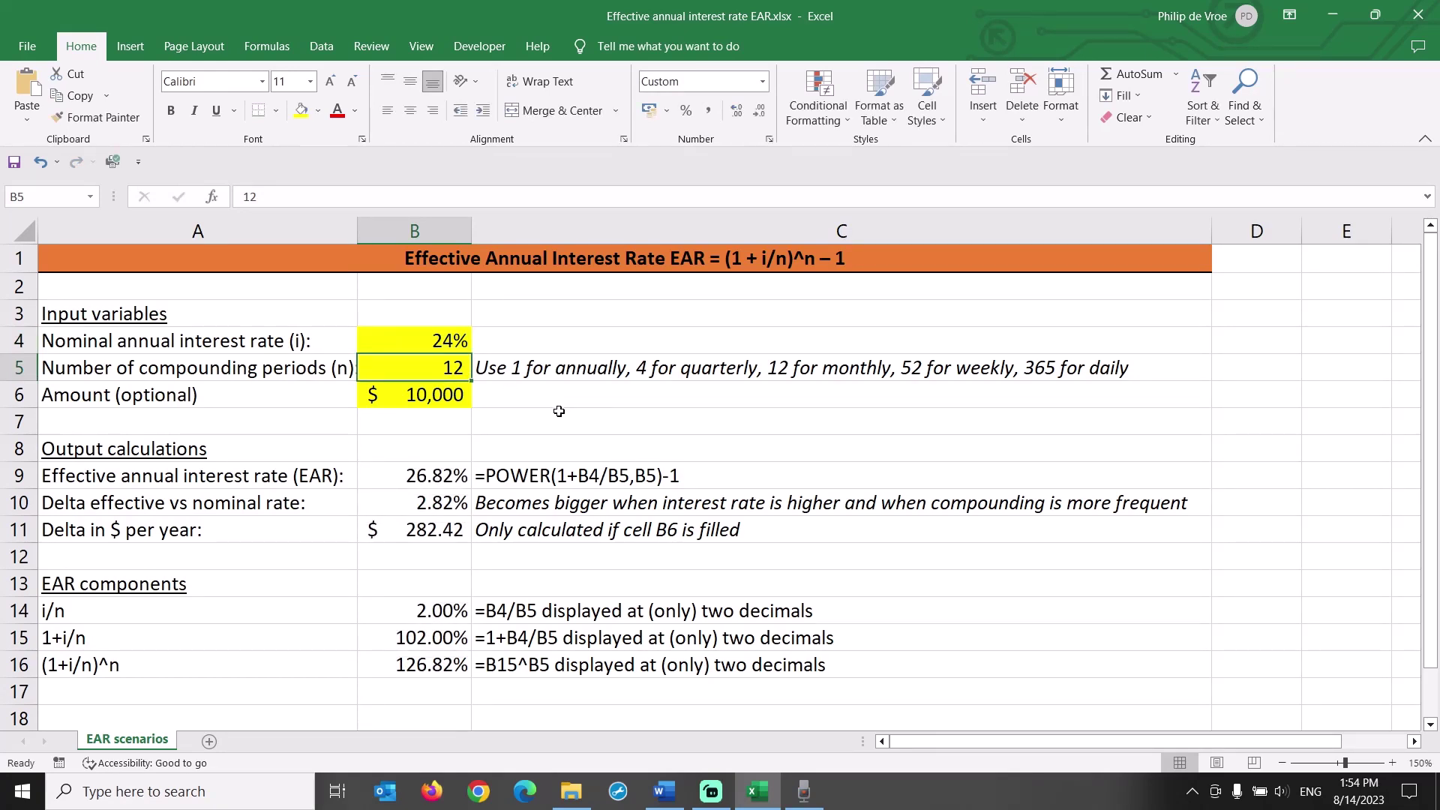
{"action": "left_click", "coordinate": [455, 500]}
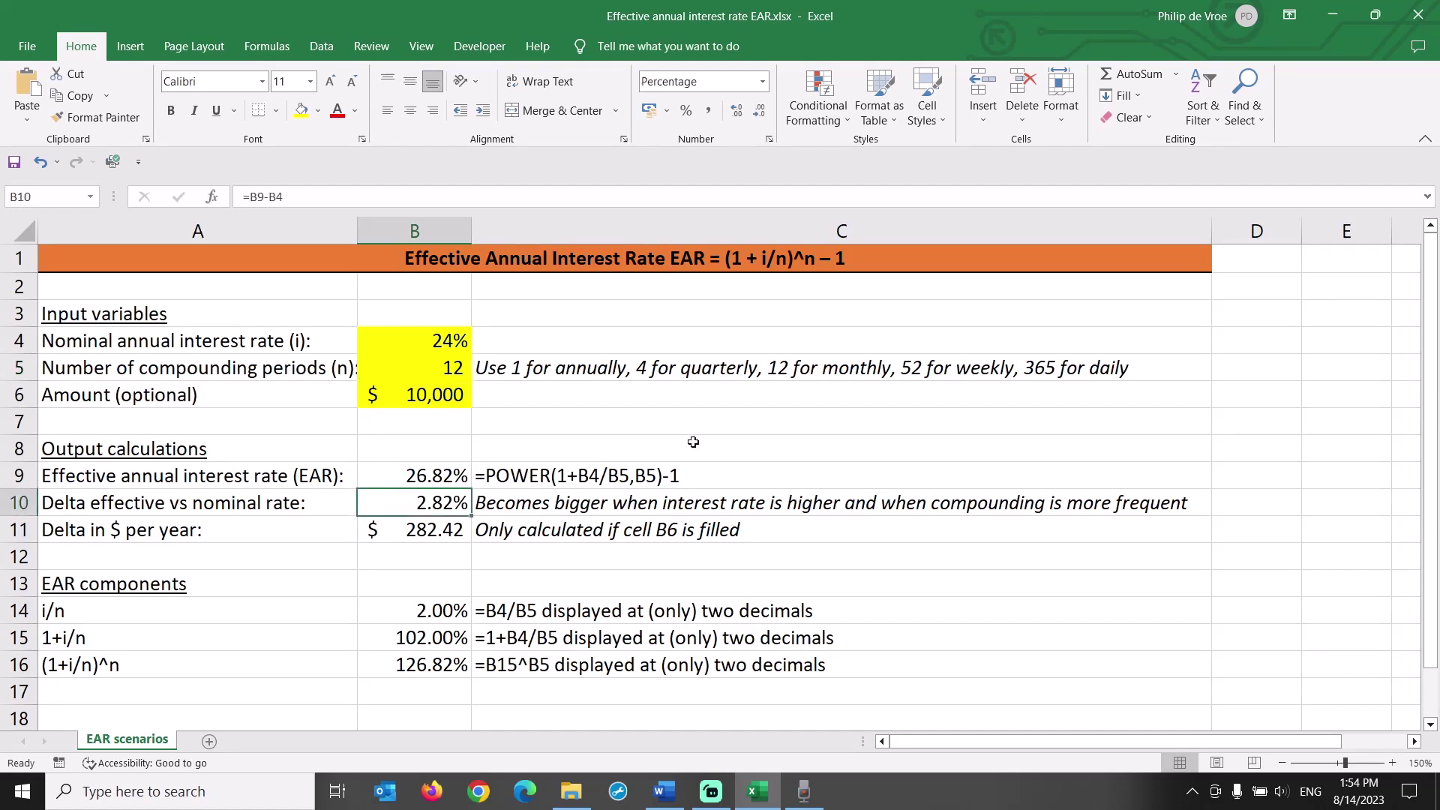
Check the effective annual rate and its delta, and set the number of compounding periods in B5 to 365.
{"action": "left_click", "coordinate": [460, 475]}
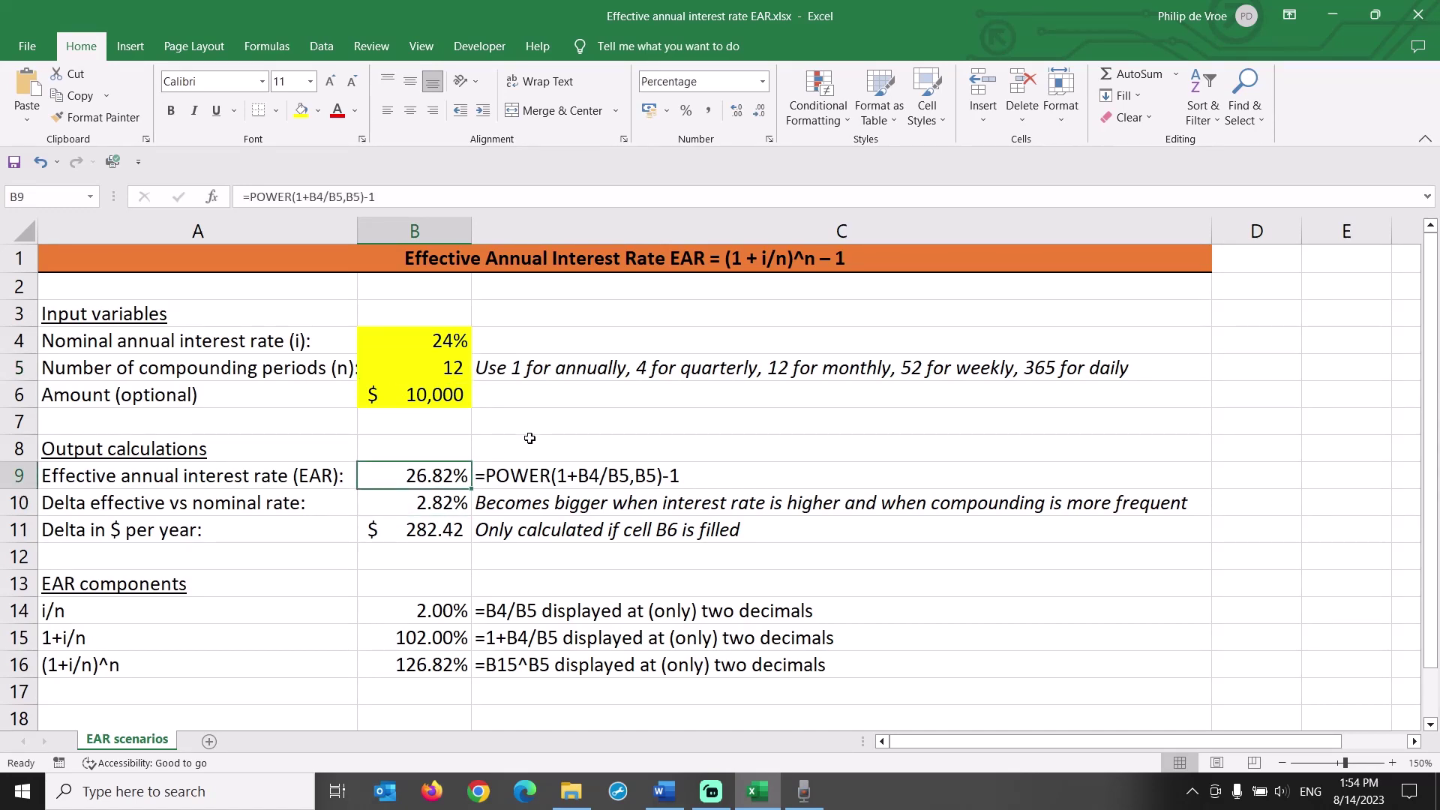
{"action": "left_click", "coordinate": [455, 502]}
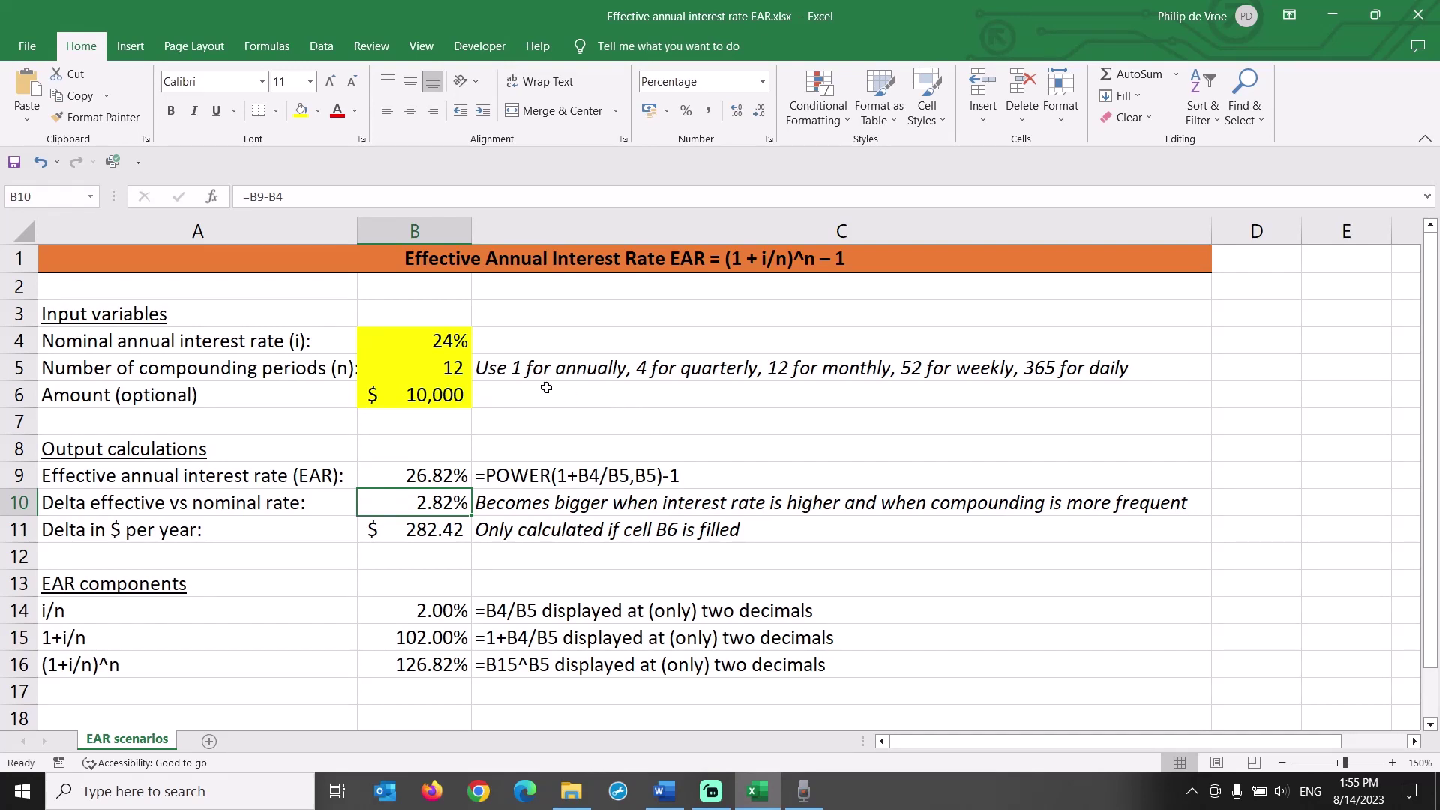
{"action": "left_click", "coordinate": [435, 368]}
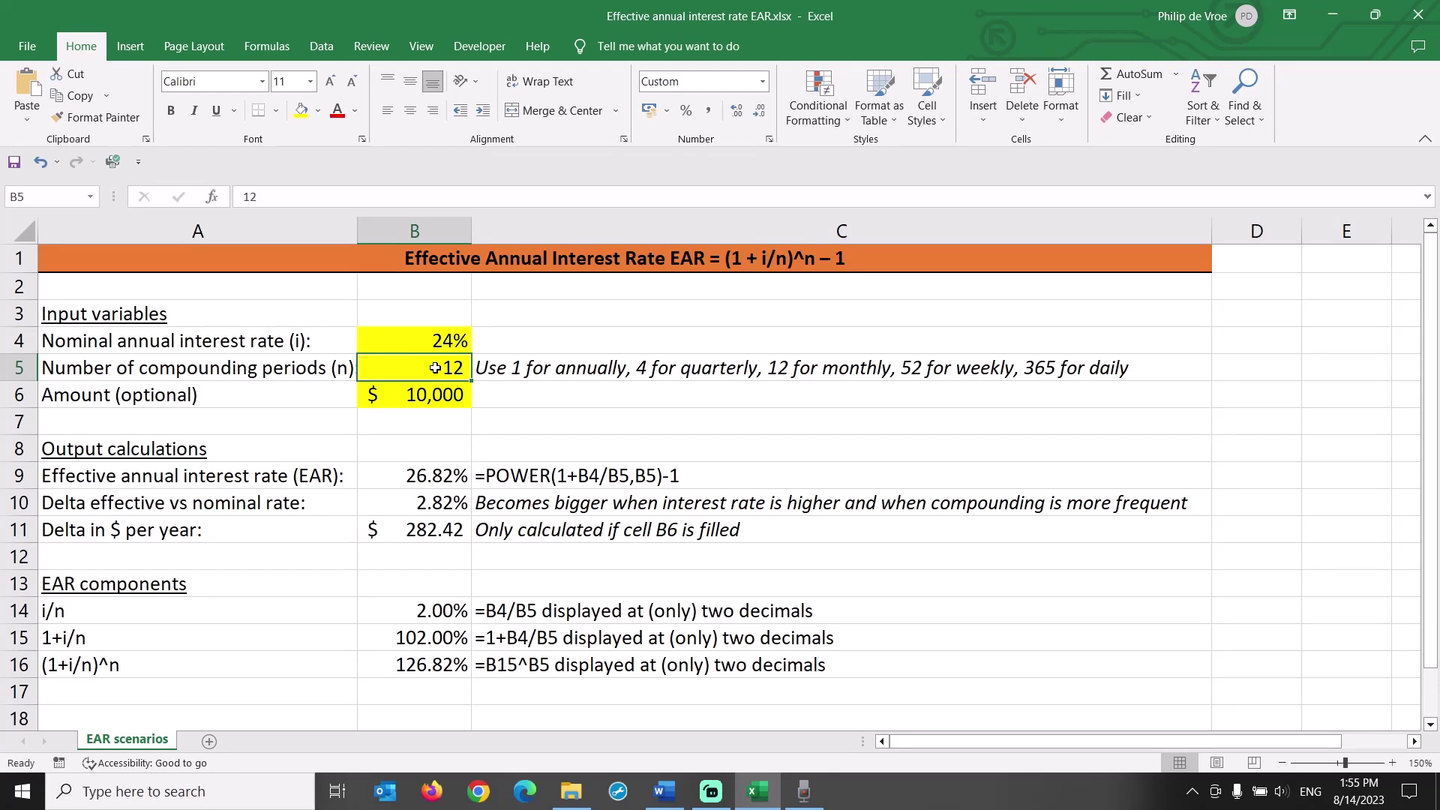
{"action": "type", "text": "365"}
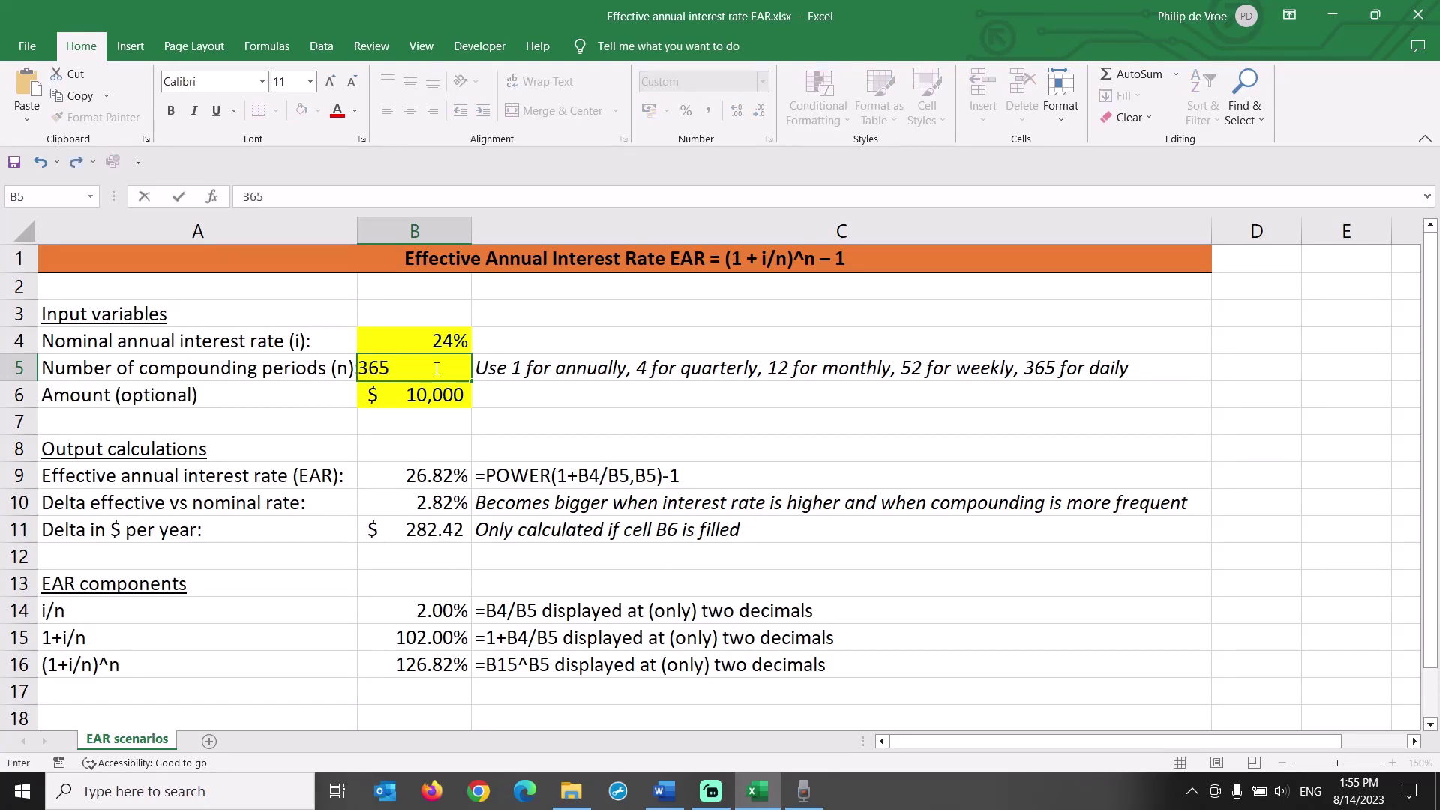
{"action": "key", "text": "Return"}
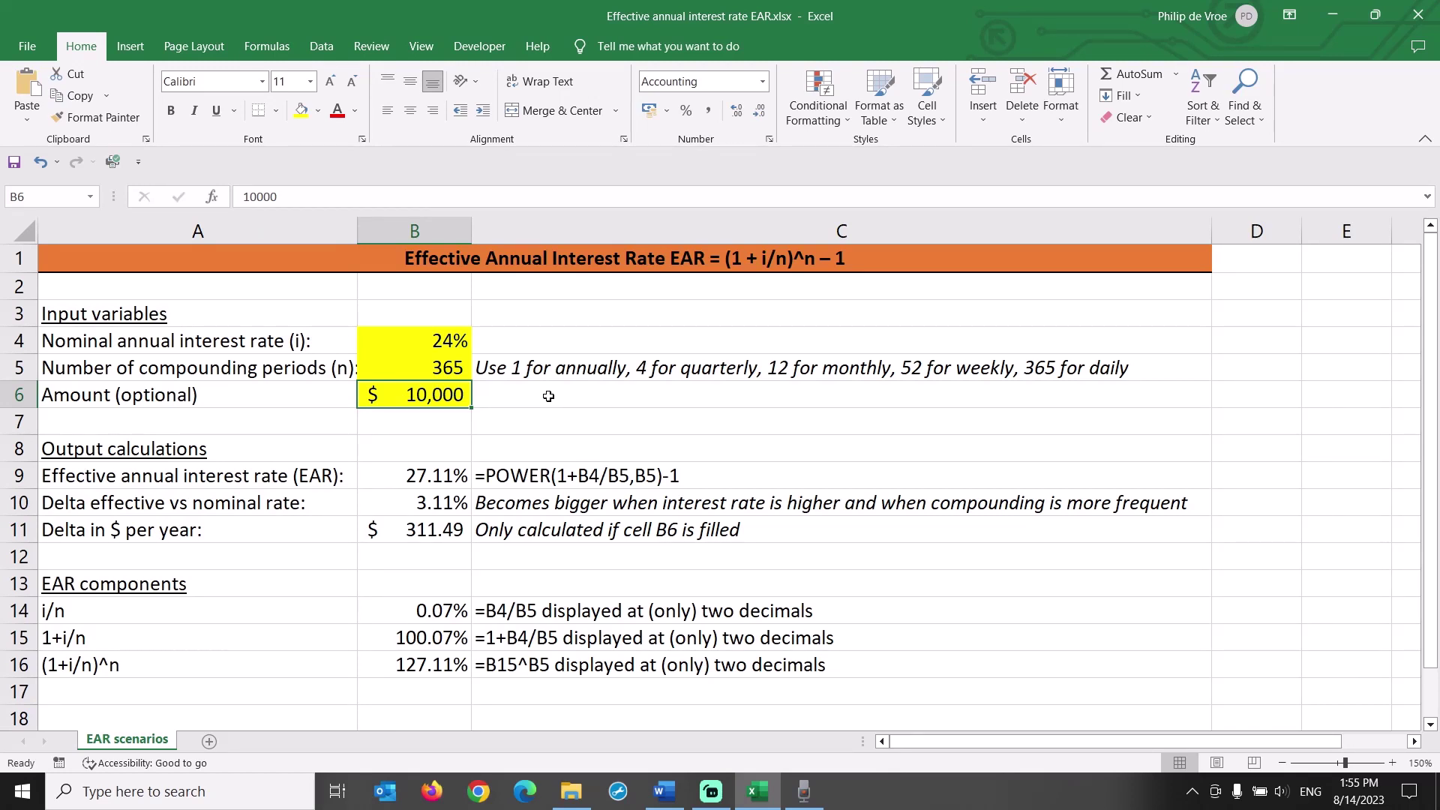
Compare the nominal rate, compounding periods and effective annual rate, selecting the nominal rate and EAR rows together.
{"action": "left_click", "coordinate": [448, 339]}
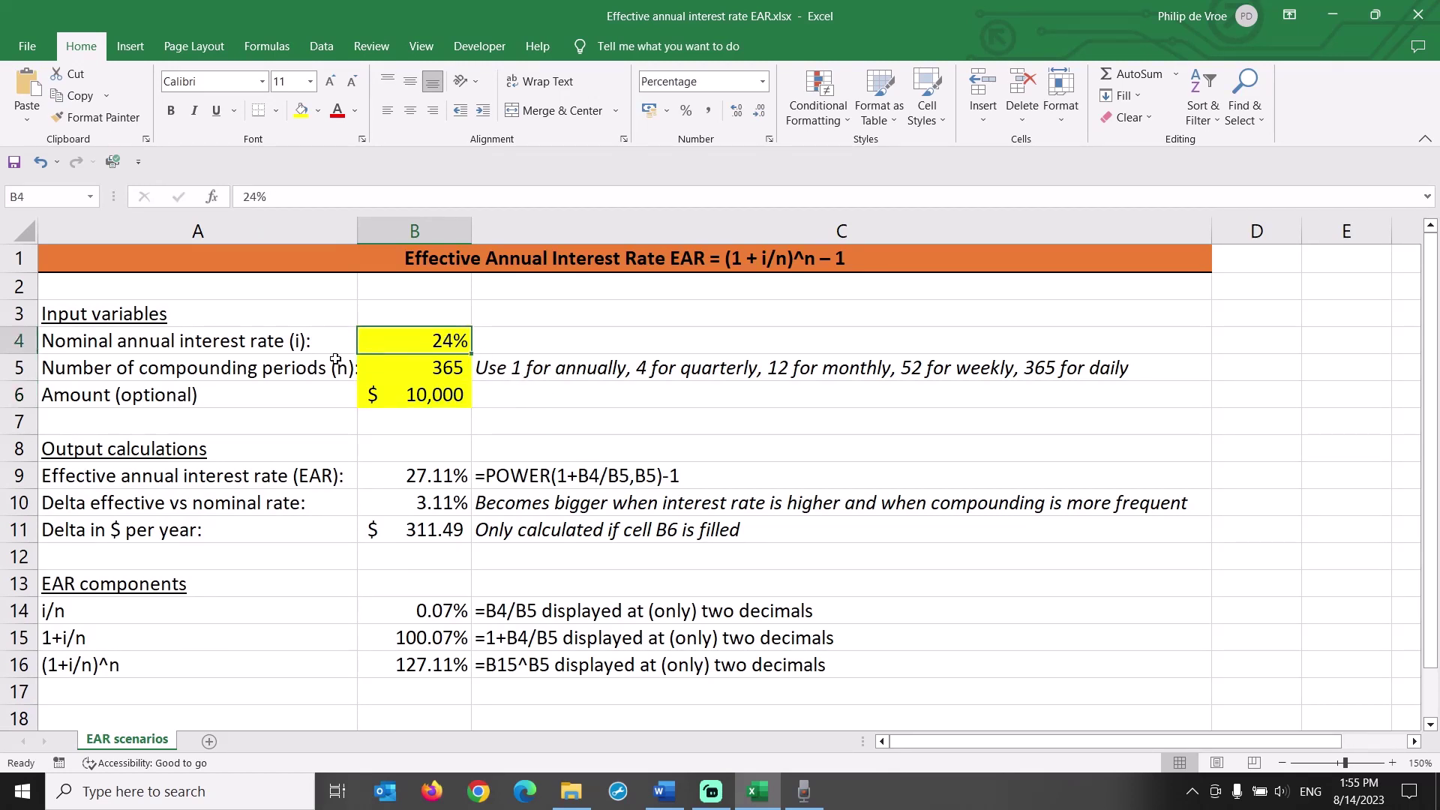
{"action": "left_click", "coordinate": [398, 363]}
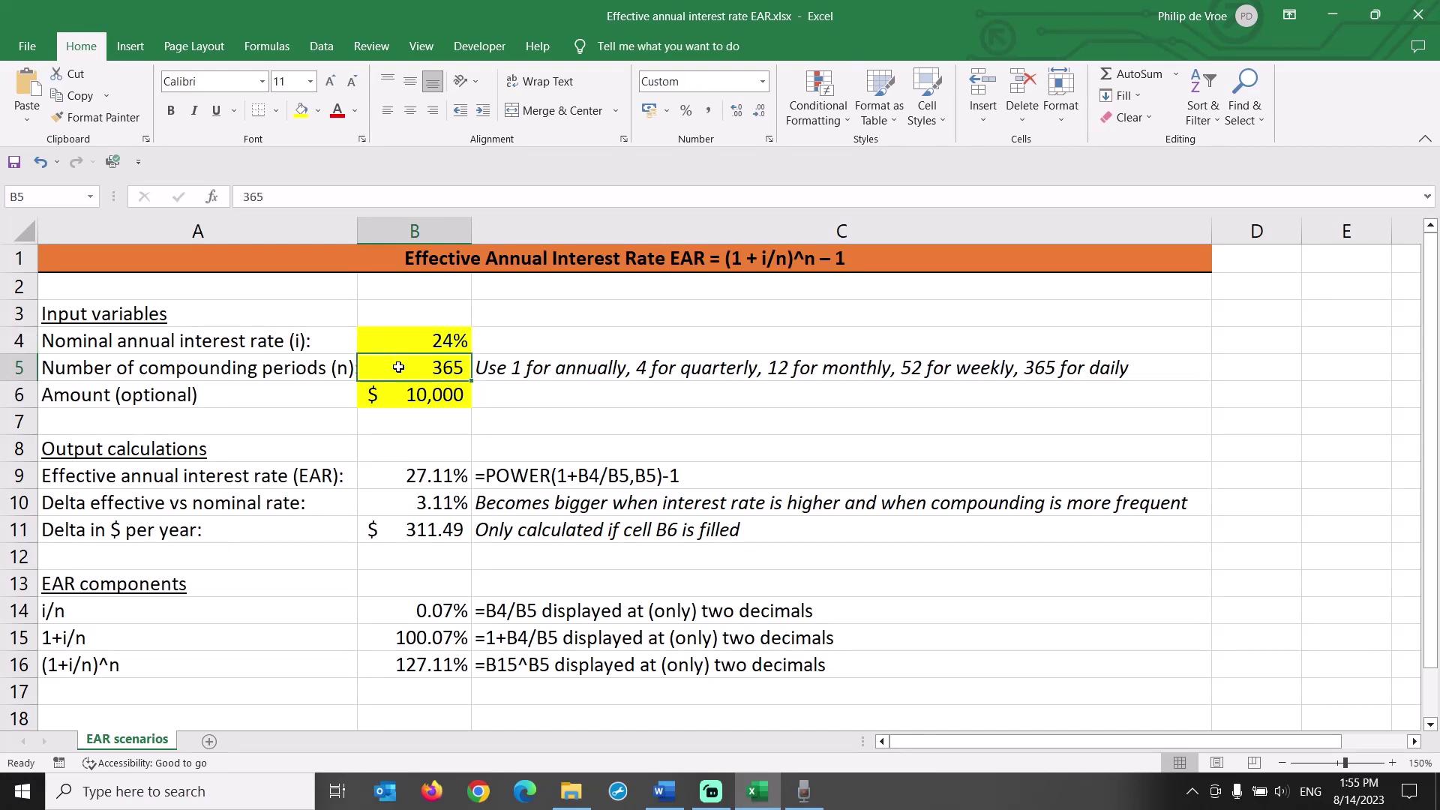
{"action": "left_click", "coordinate": [389, 475]}
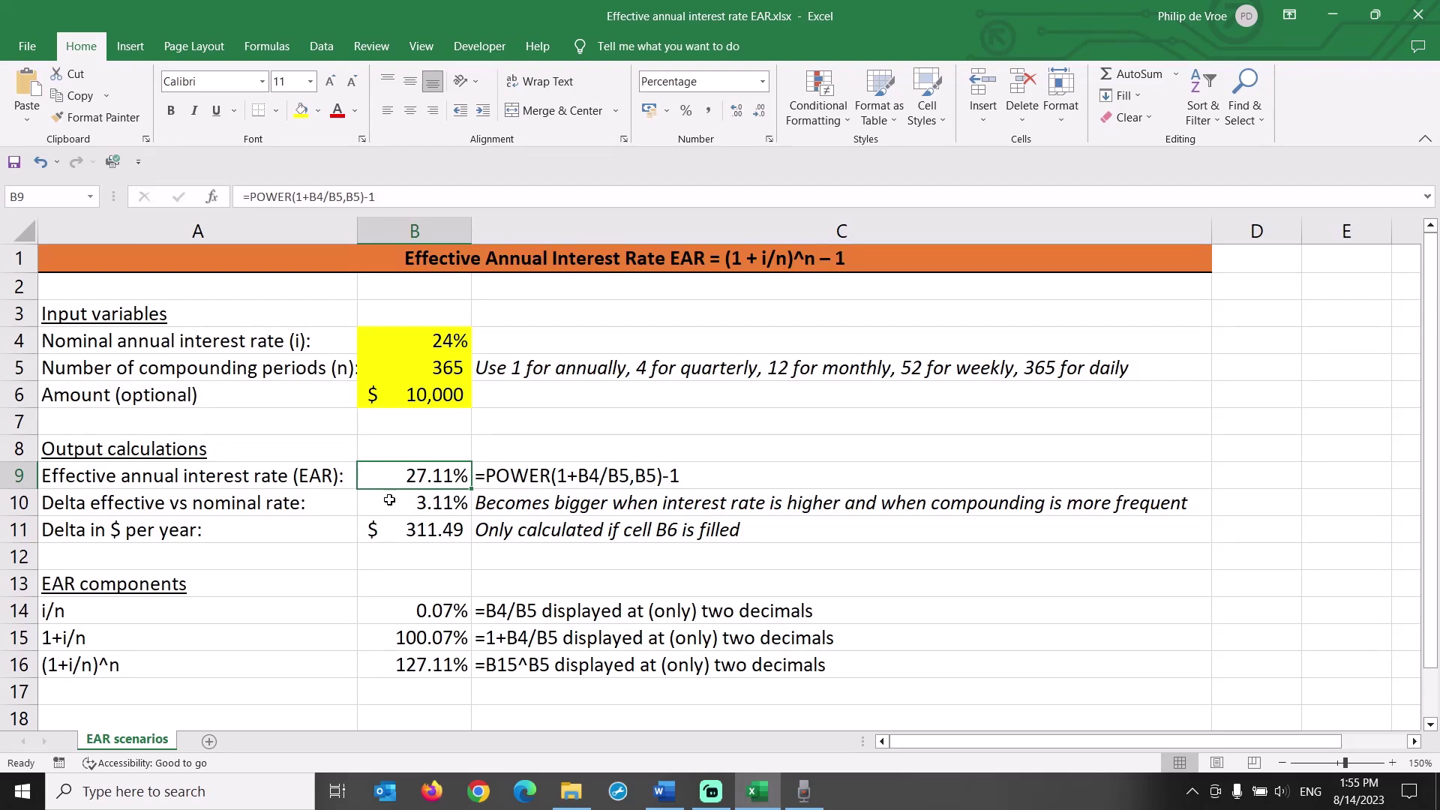
{"action": "left_click", "coordinate": [400, 570]}
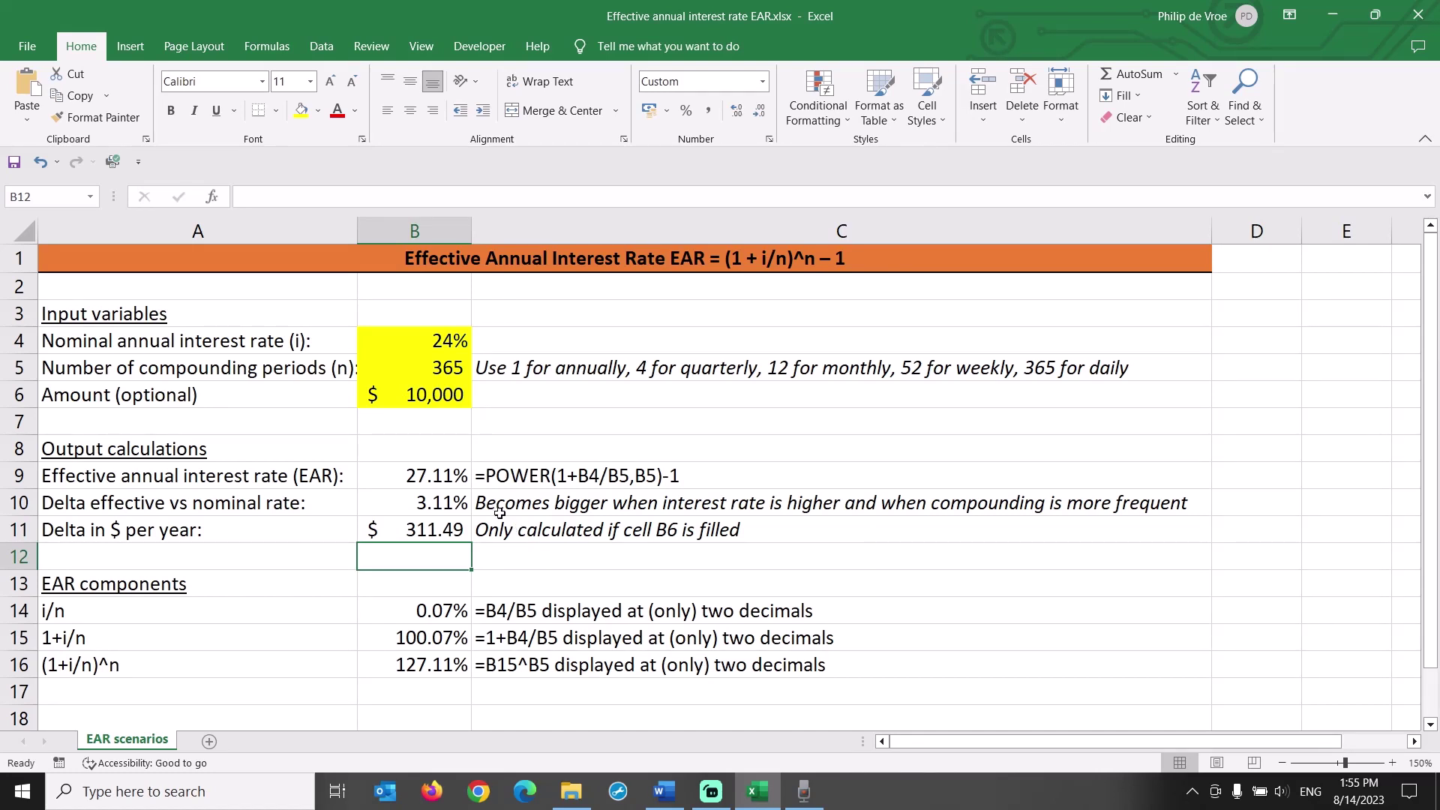
{"action": "left_click", "coordinate": [445, 476]}
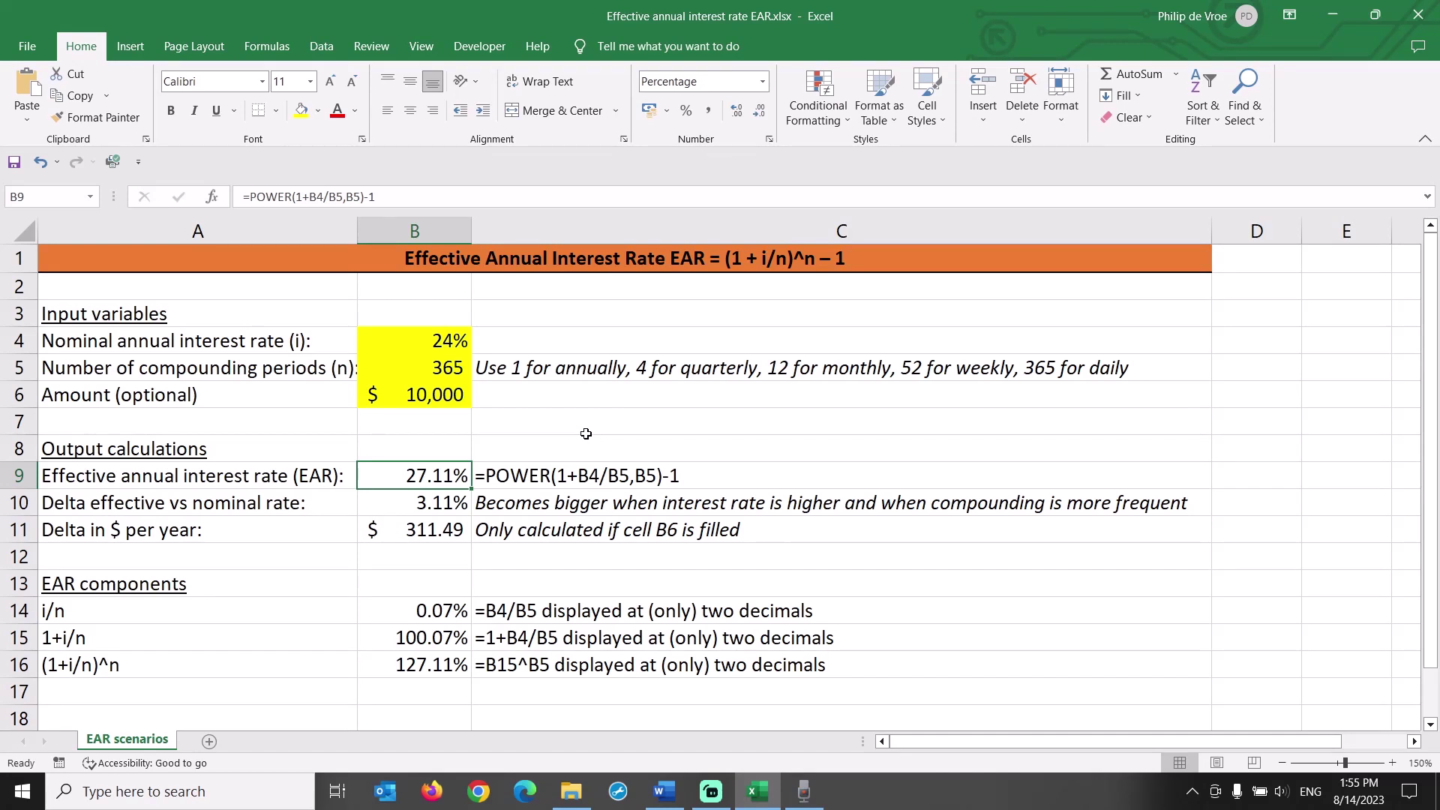
{"action": "left_click", "coordinate": [23, 341]}
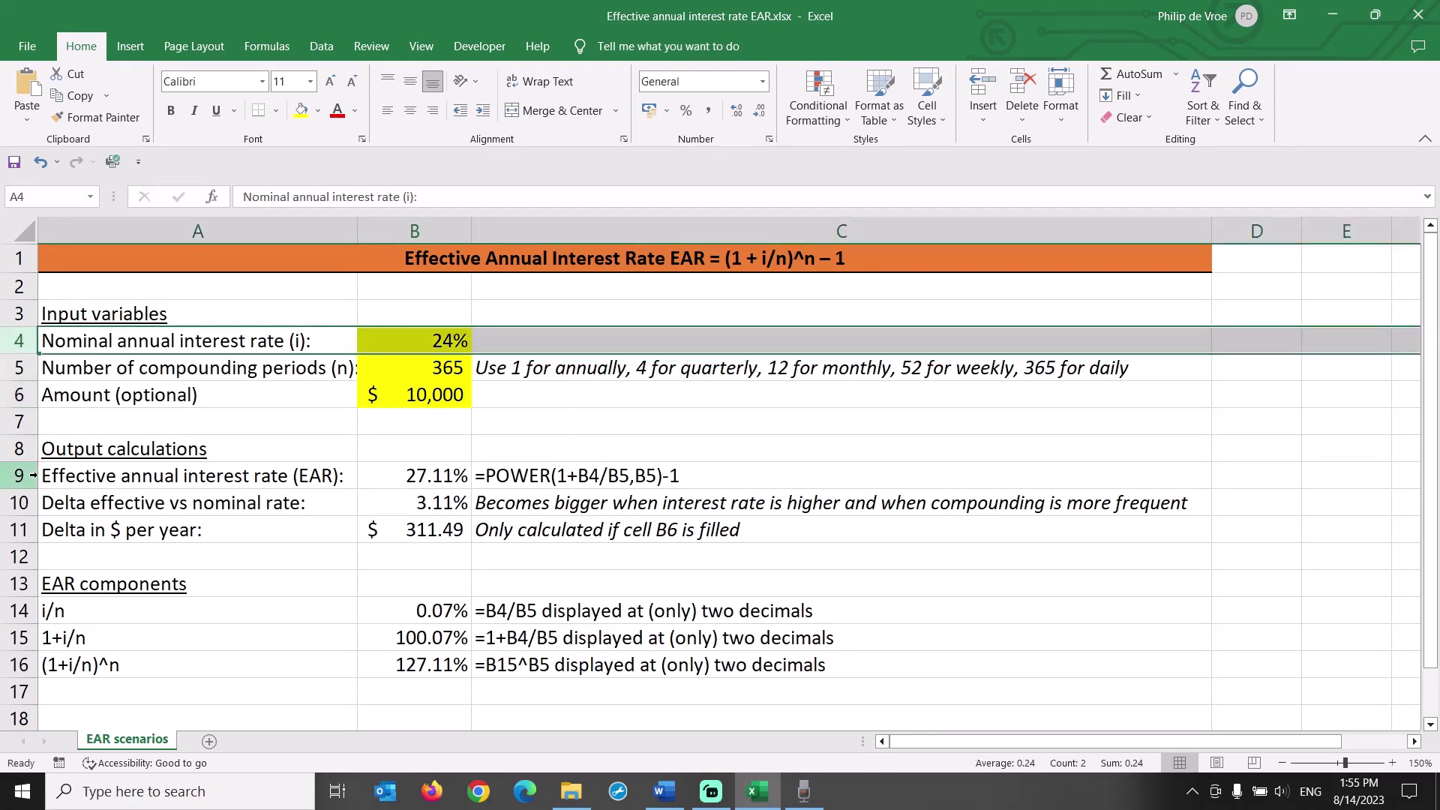
{"action": "left_click", "coordinate": [25, 476], "text": "ctrl"}
Run Goal Seek to bring the effective annual rate in B9 to 15% by changing the nominal rate in B4.
{"action": "left_click", "coordinate": [384, 471]}
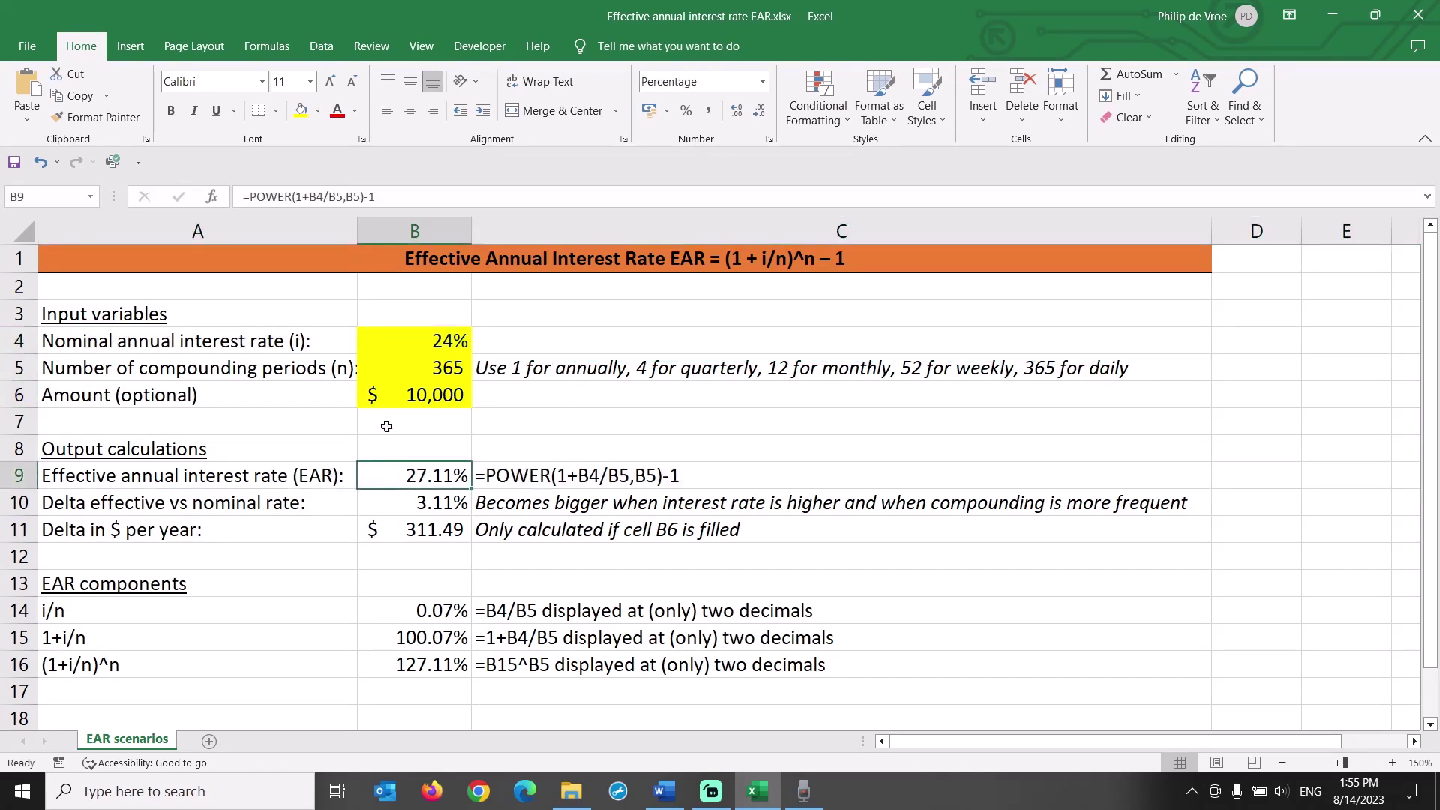
{"action": "left_click", "coordinate": [321, 45]}
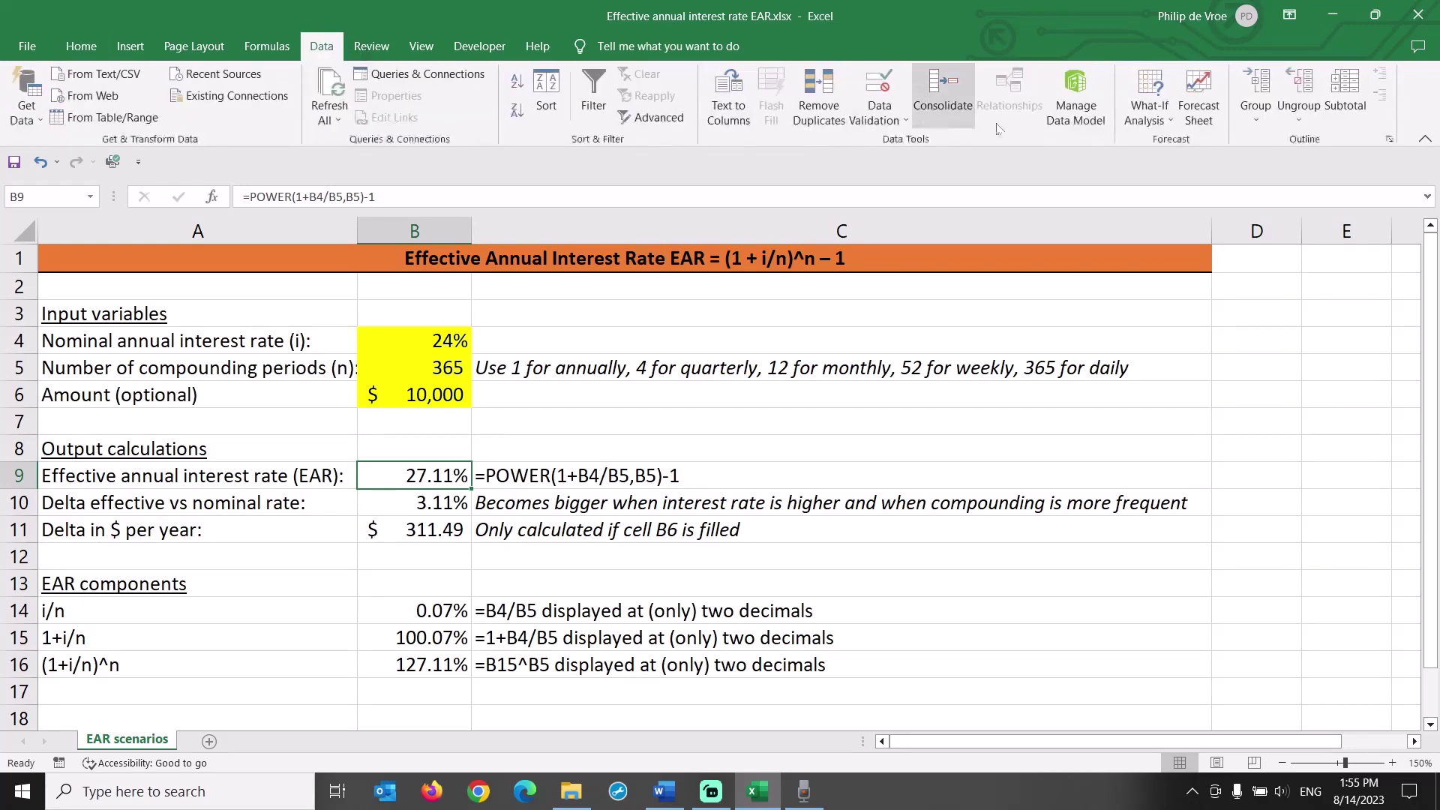
{"action": "left_click", "coordinate": [1166, 124]}
{"action": "left_click", "coordinate": [1222, 159]}
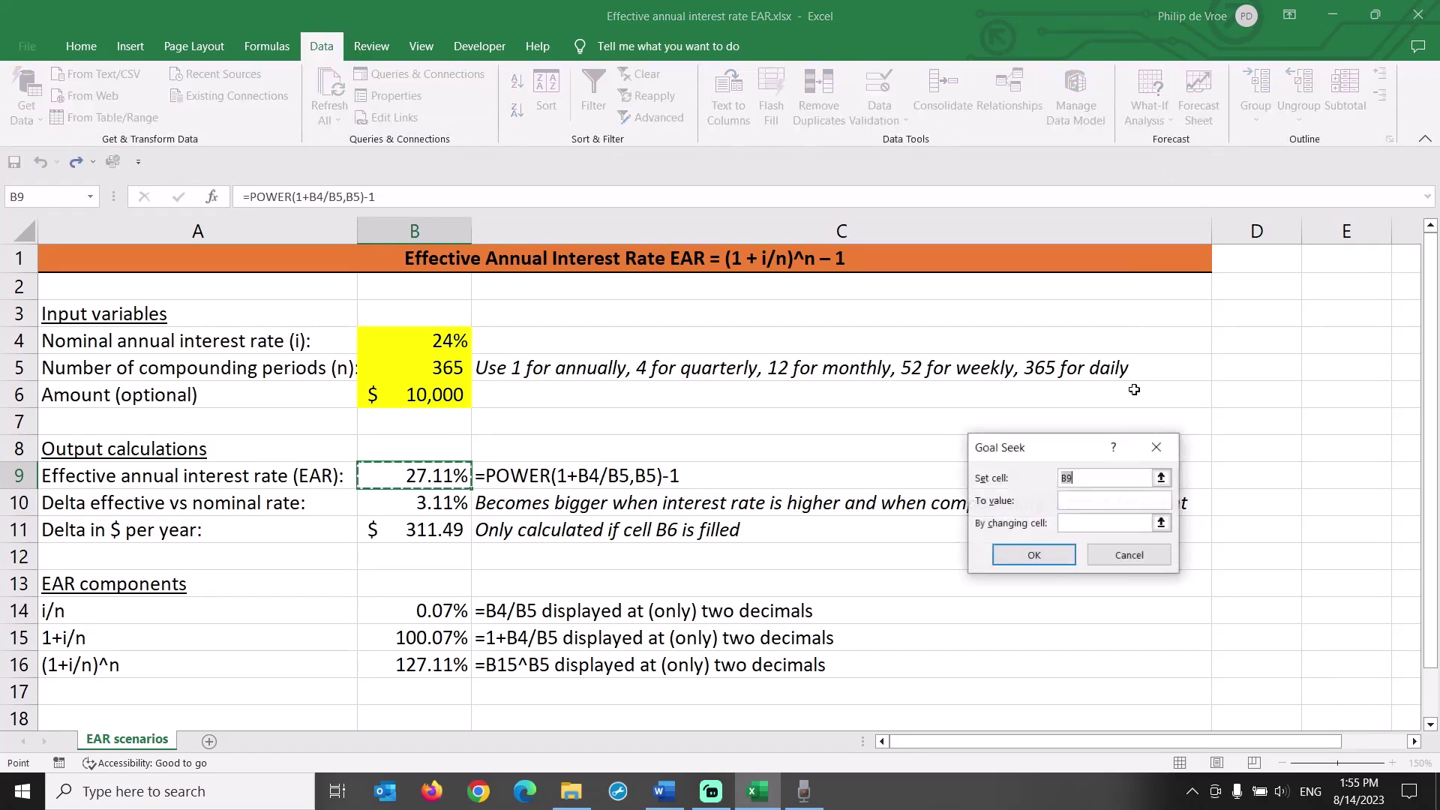
{"action": "left_click", "coordinate": [1092, 504]}
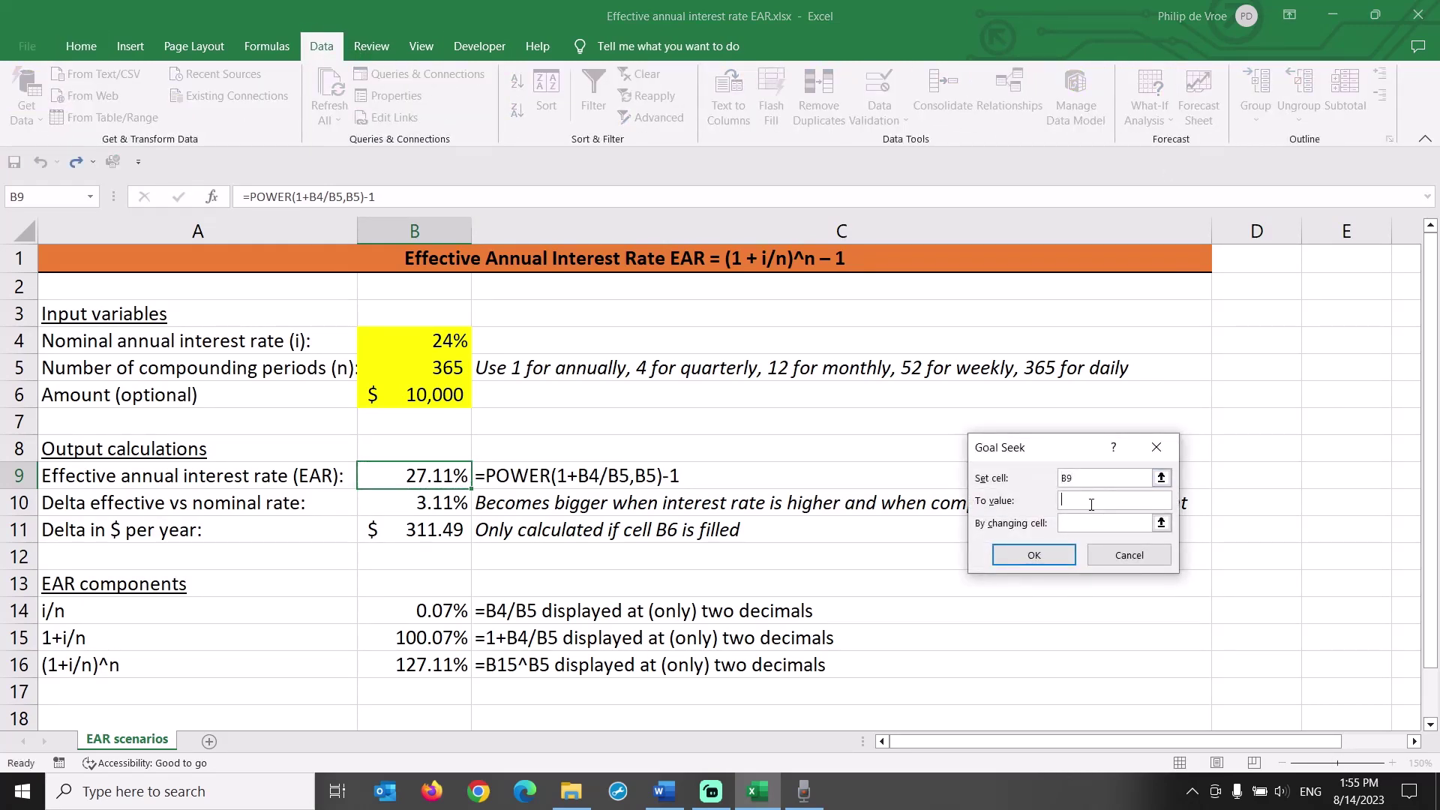
{"action": "type", "text": "15%"}
{"action": "left_click", "coordinate": [1089, 523]}
{"action": "left_click", "coordinate": [437, 341]}
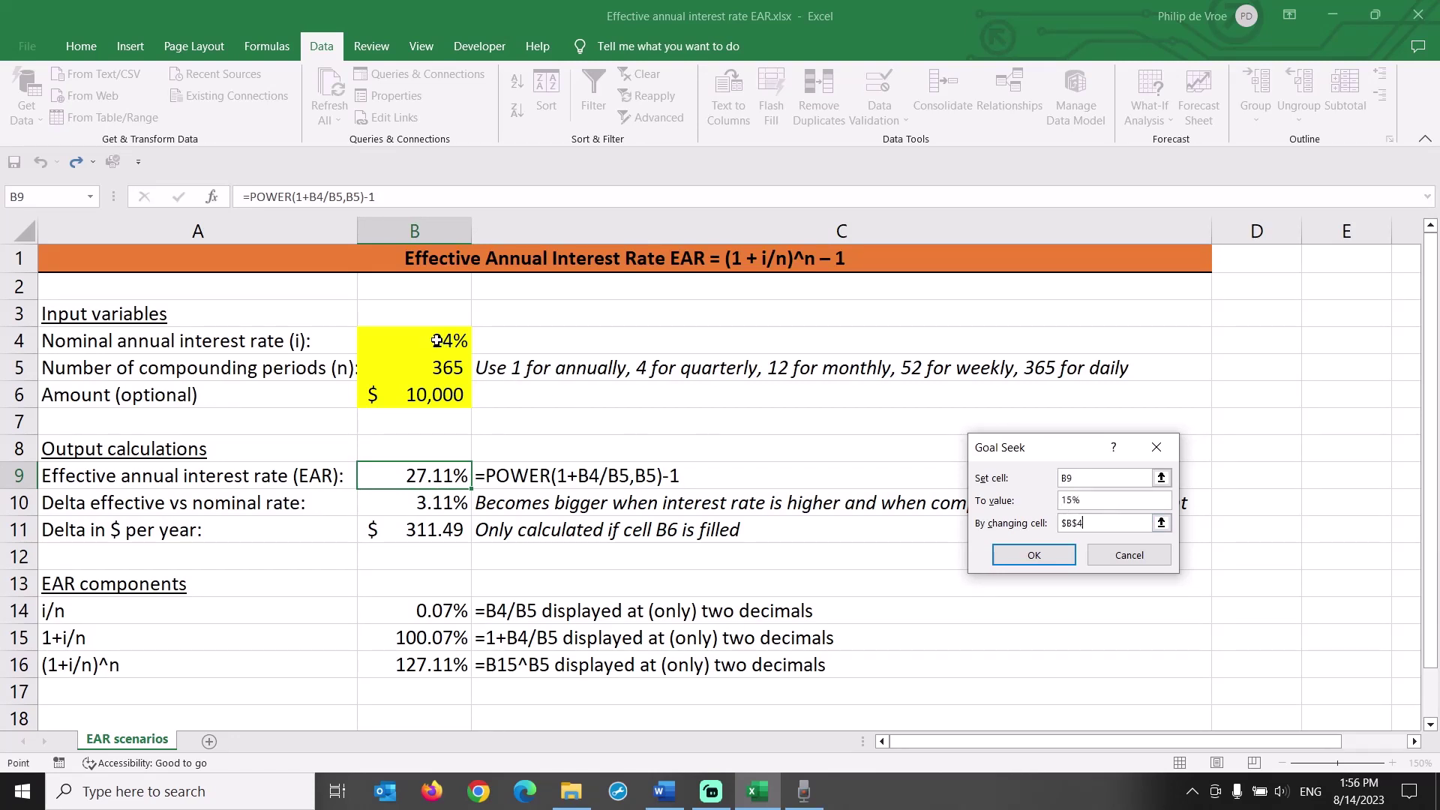
{"action": "left_click", "coordinate": [1032, 555]}
{"action": "left_click", "coordinate": [1123, 555]}
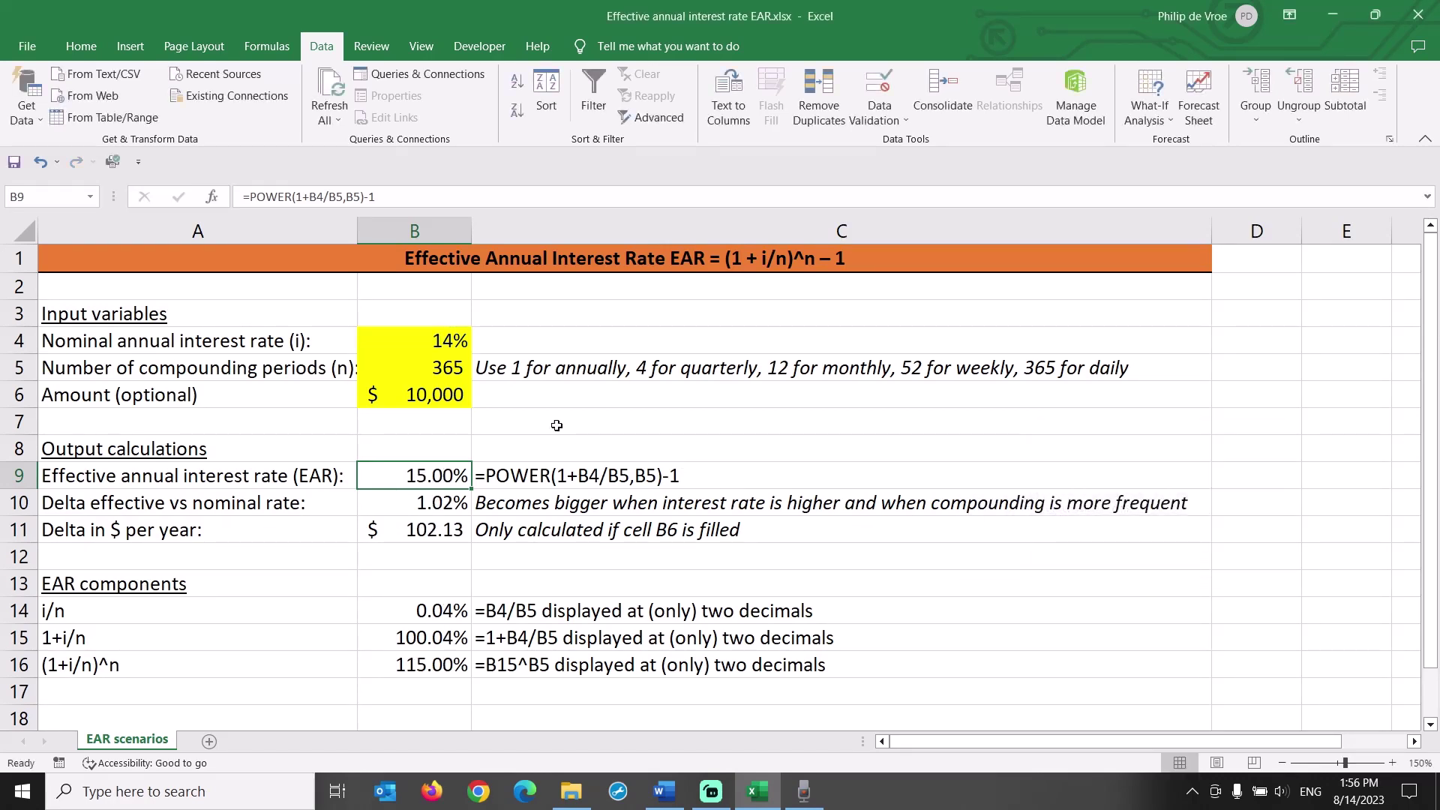
Display the nominal annual interest rate in B4 with two decimals.
{"action": "left_click", "coordinate": [448, 344]}
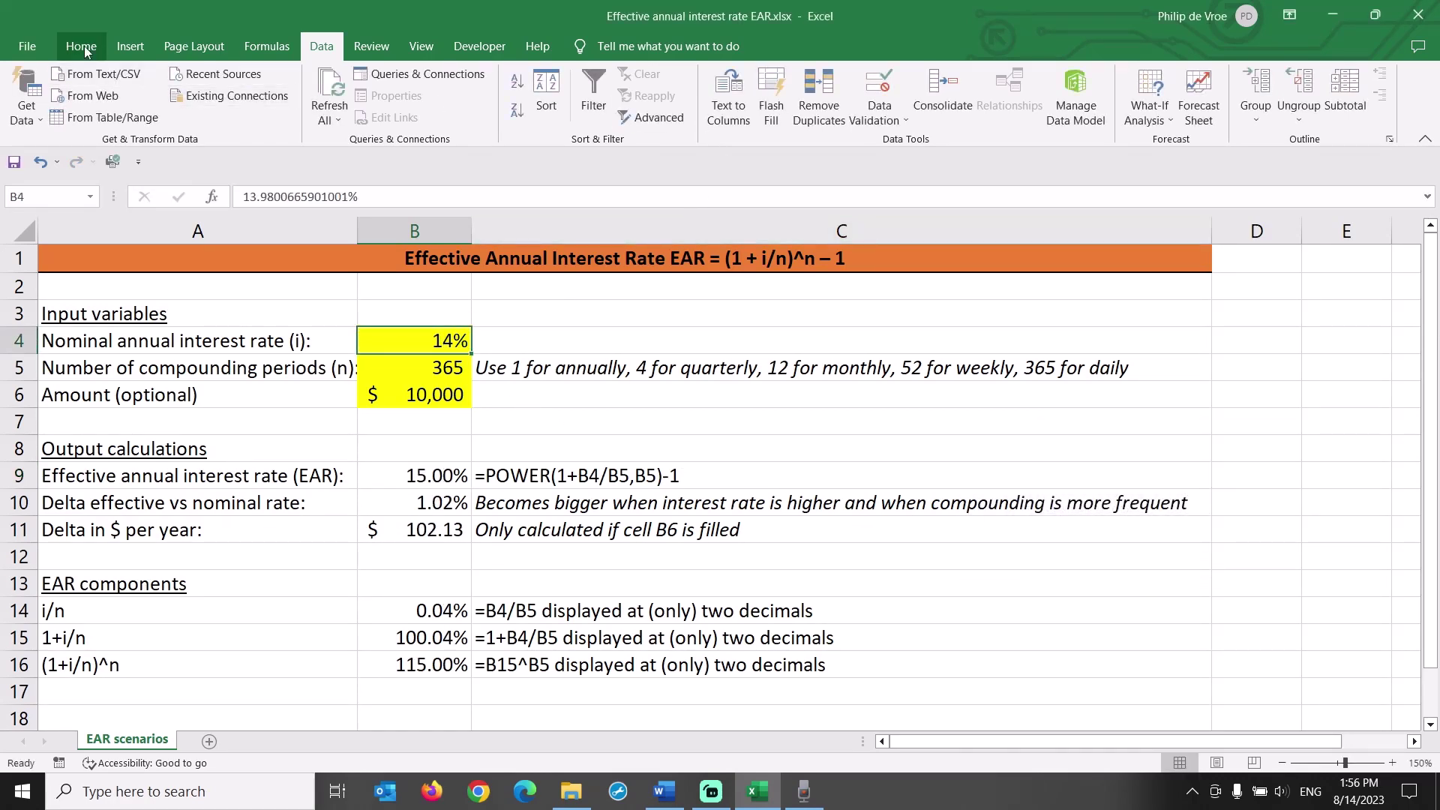
{"action": "left_click", "coordinate": [81, 46]}
{"action": "left_click", "coordinate": [737, 114]}
{"action": "left_click", "coordinate": [737, 114]}
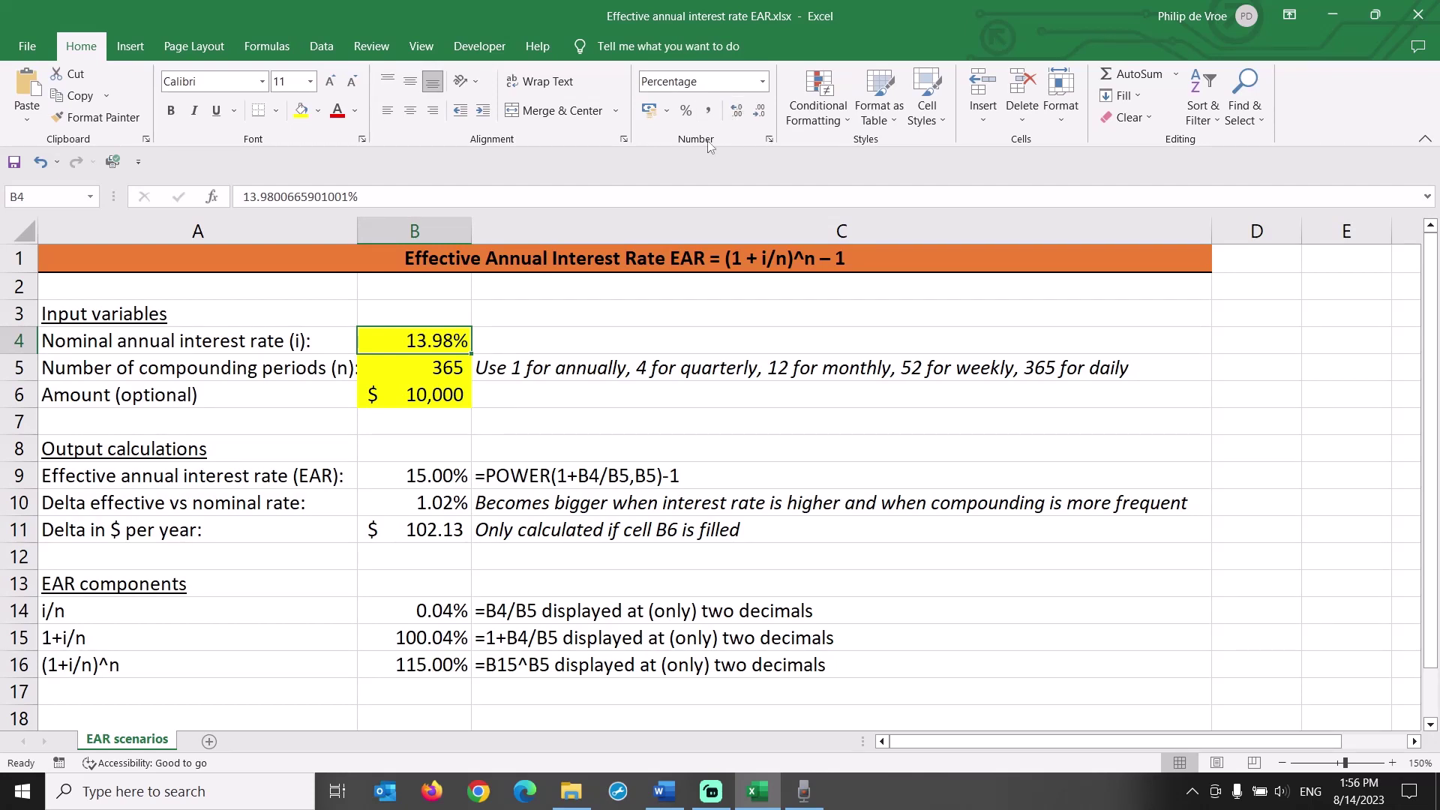
Select rows 4, 9 and 5 together to compare the nominal rate, effective annual rate and compounding periods.
{"action": "left_click", "coordinate": [19, 341]}
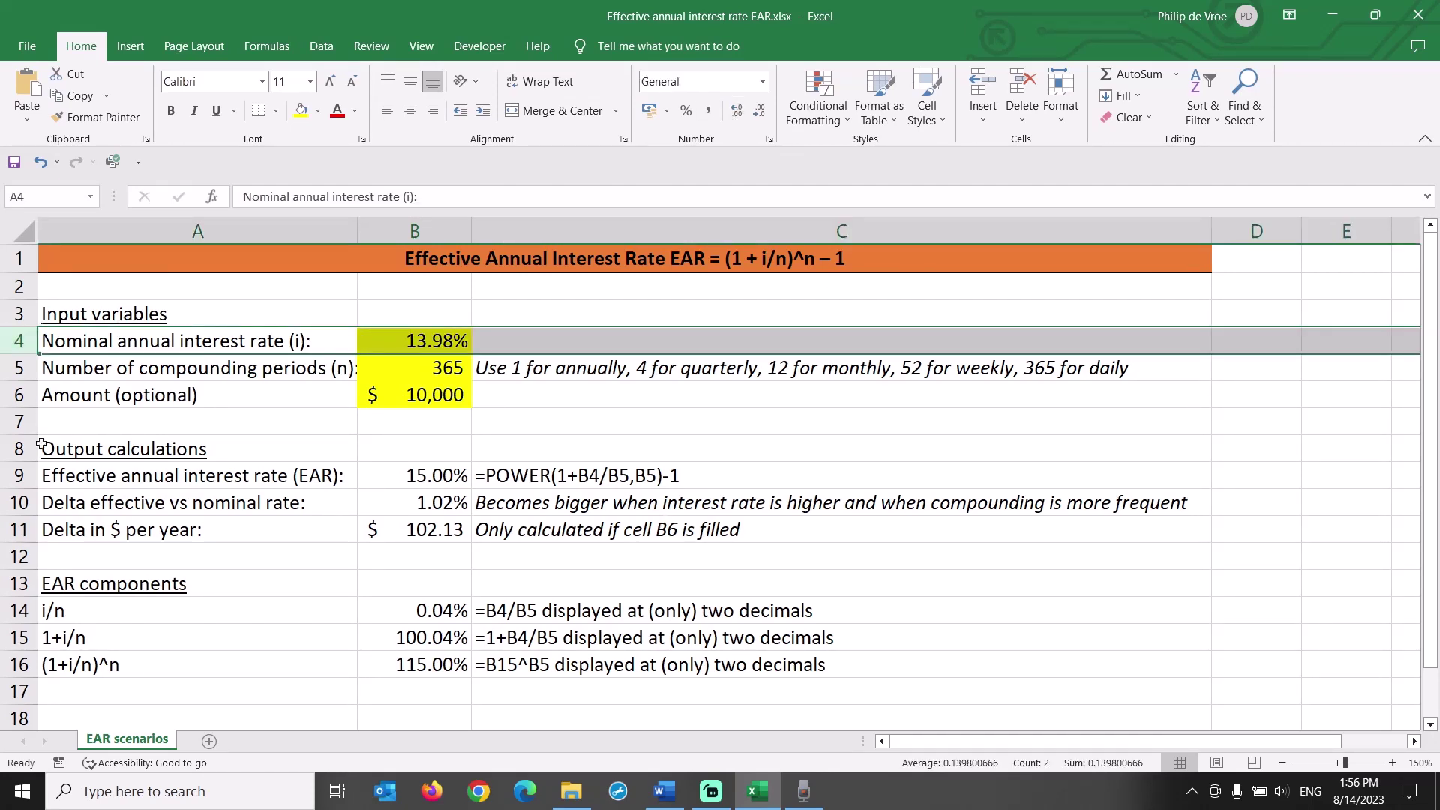
{"action": "left_click", "coordinate": [19, 475], "text": "ctrl"}
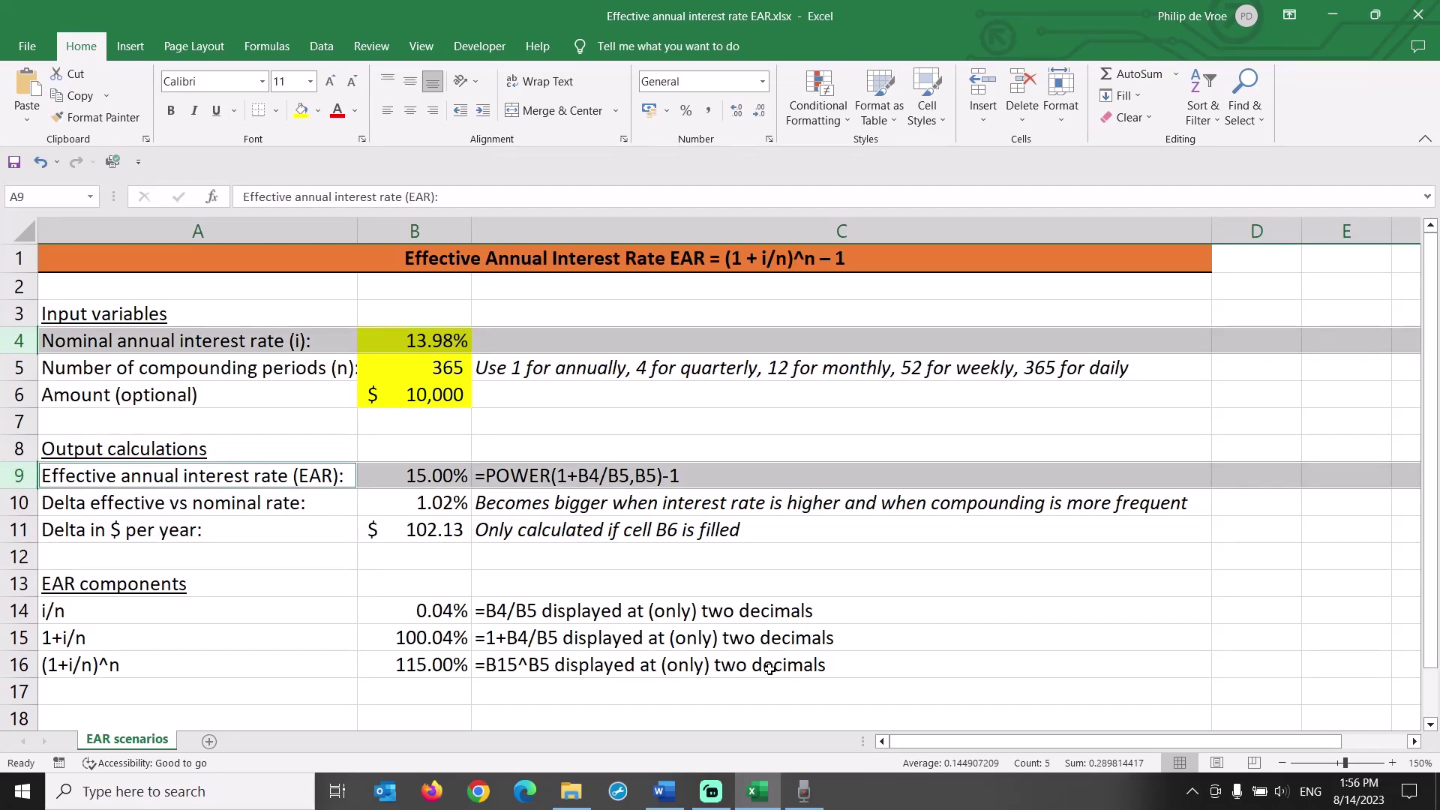
{"action": "left_click", "coordinate": [21, 375], "text": "ctrl"}
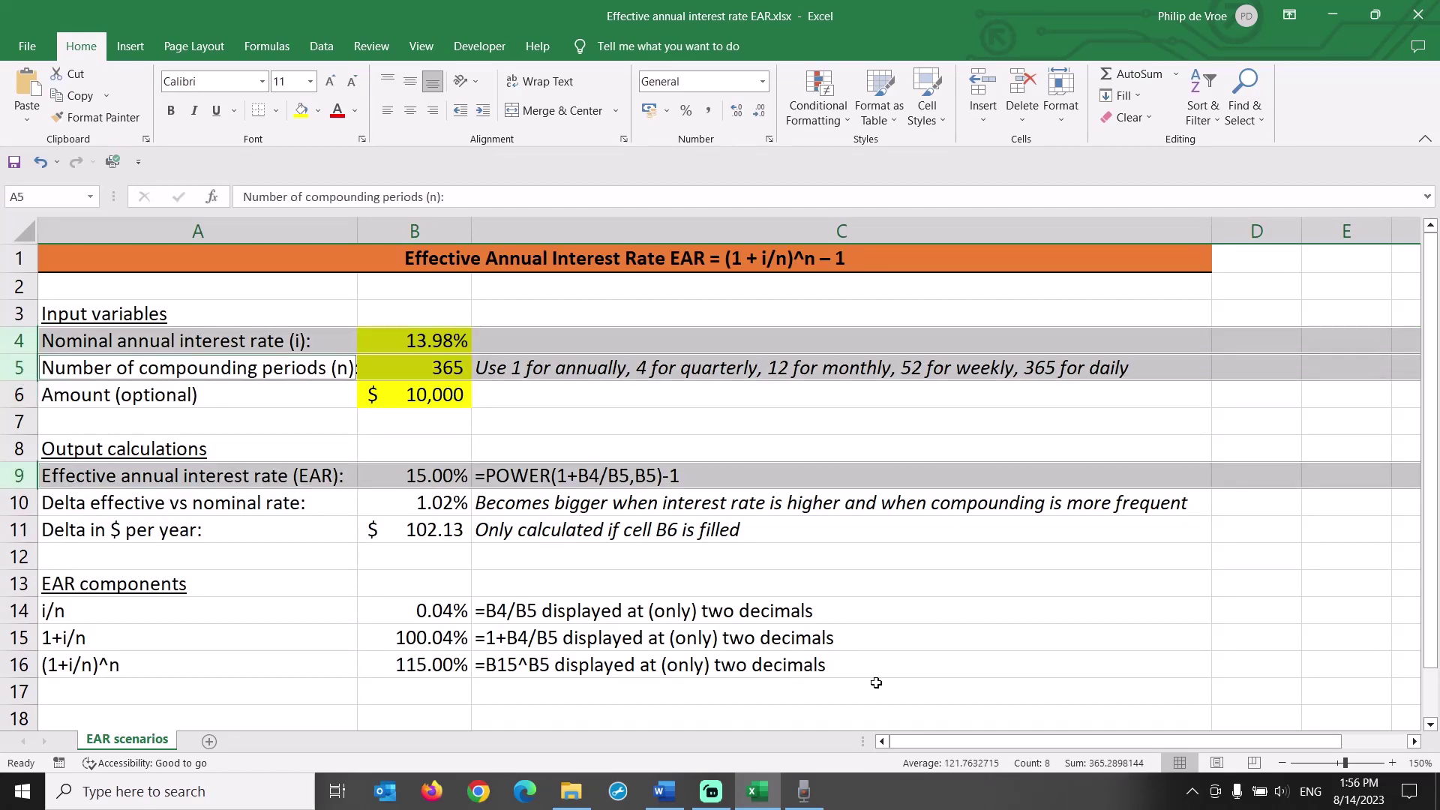